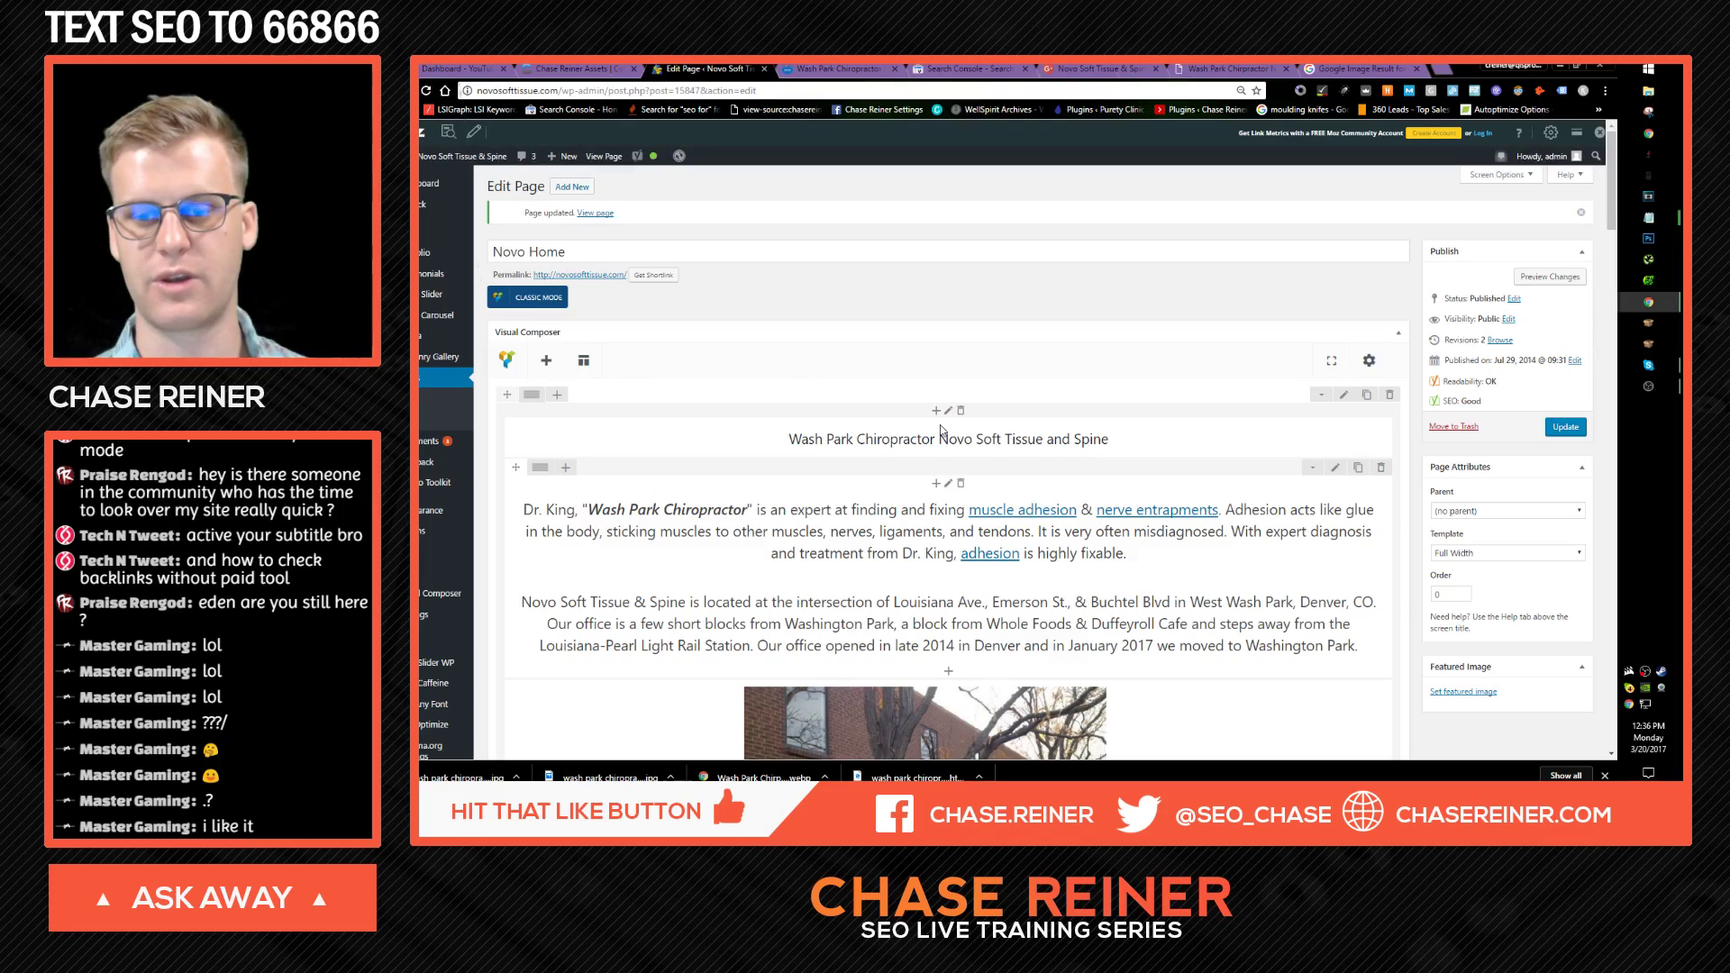
Step: Reload the live Novo homepage and review the latest changes
scroll(960, 451, up, 10)
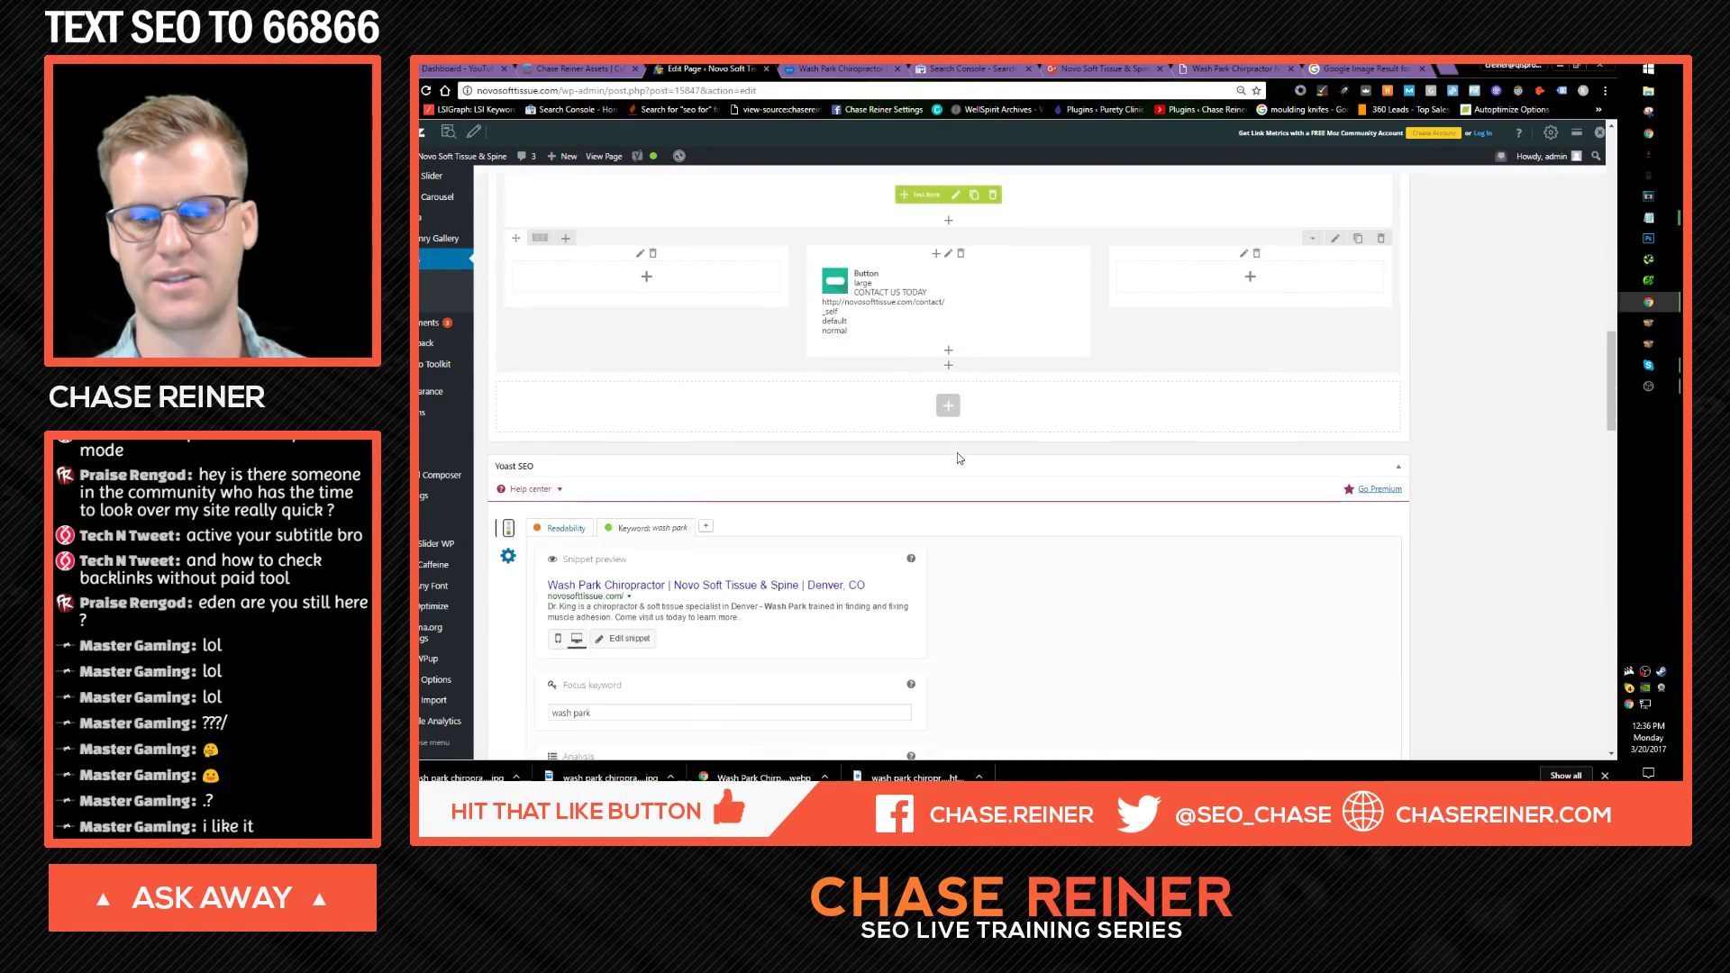
scroll(948, 442, up, 3)
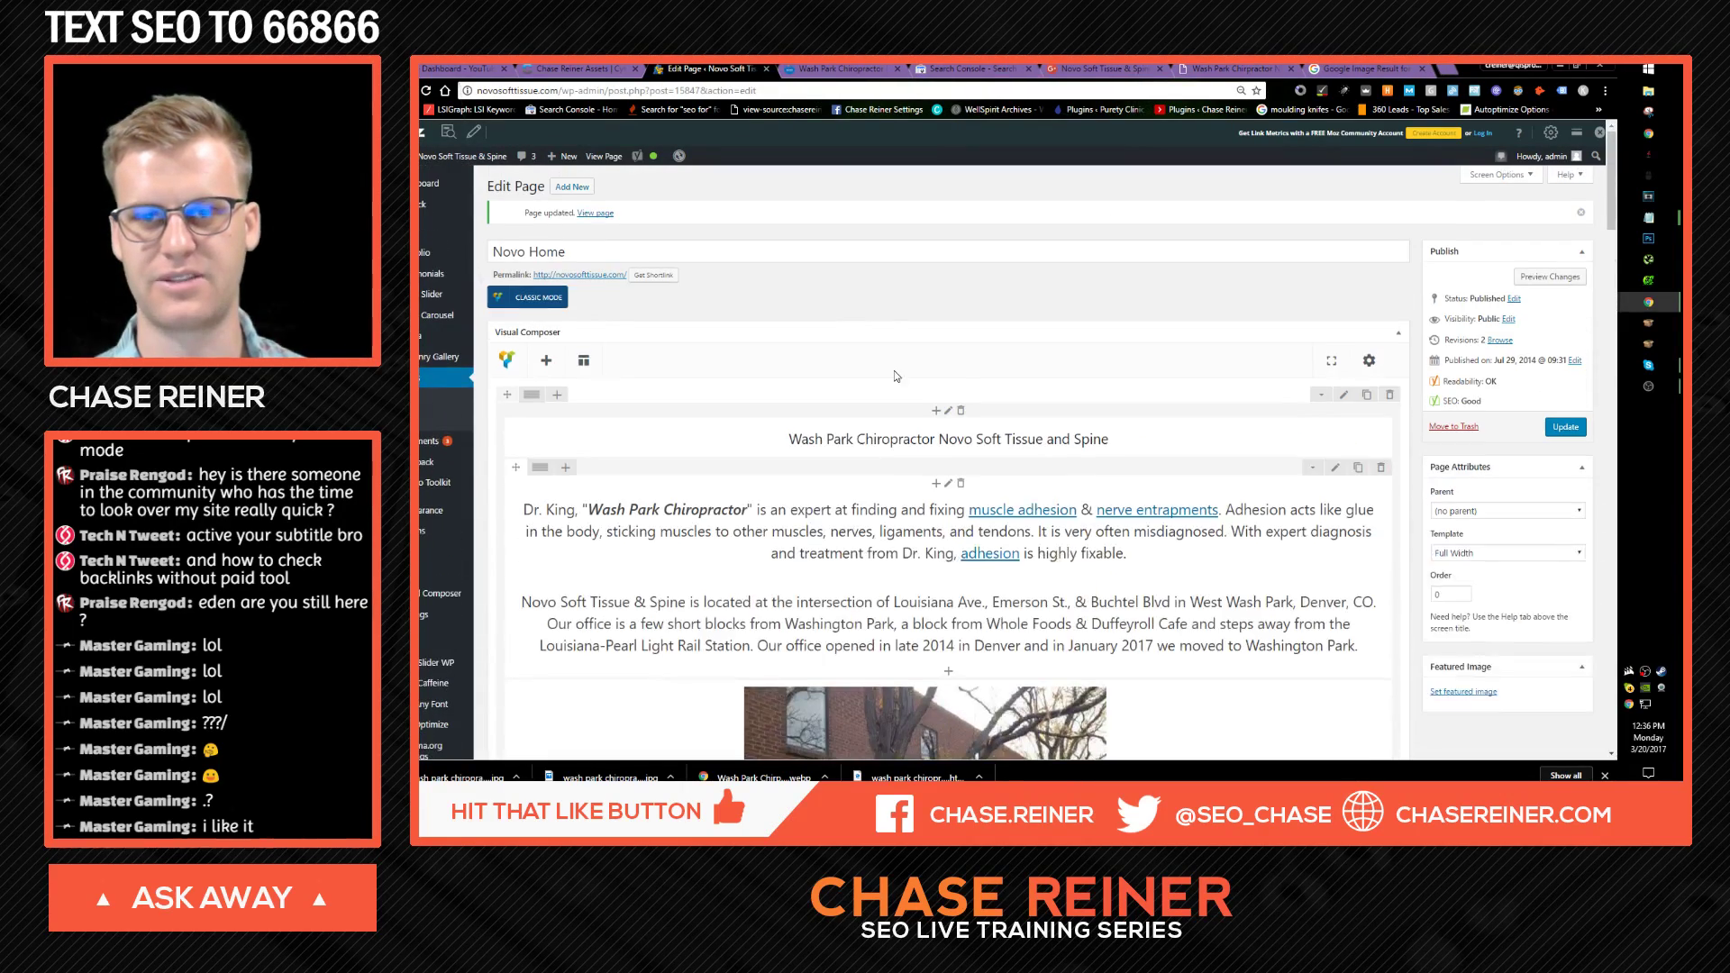
click(838, 68)
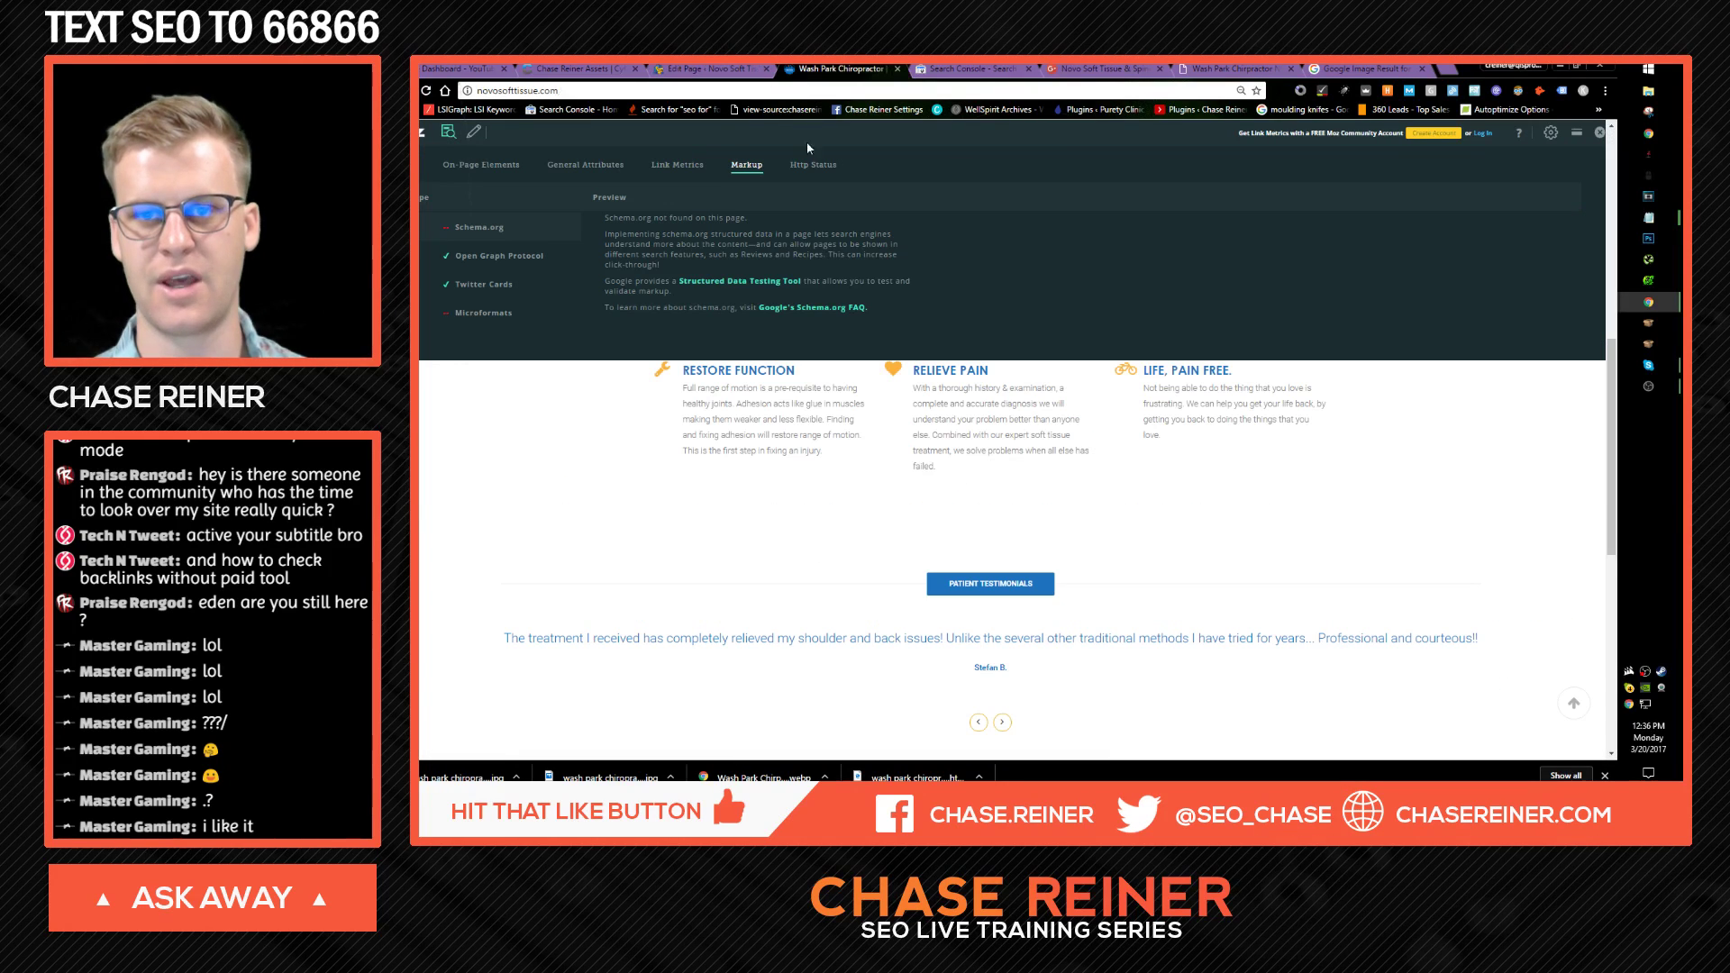
click(737, 92)
key(Return)
scroll(897, 322, up, 10)
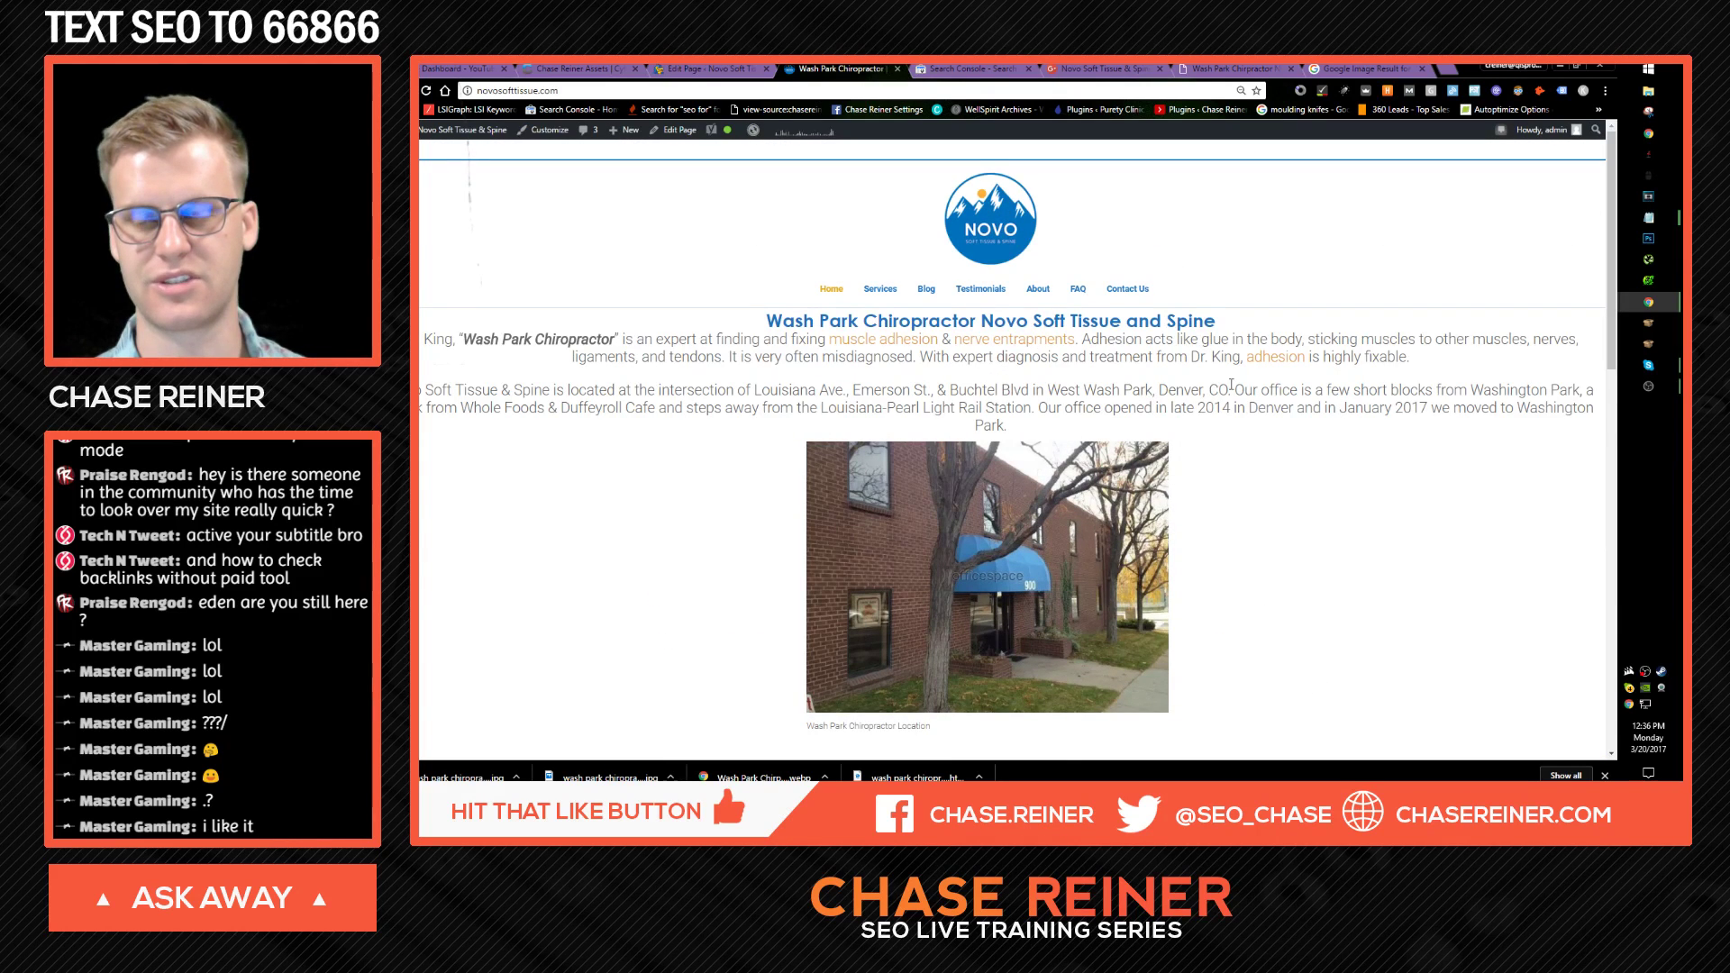
scroll(1231, 386, down, 10)
scroll(1006, 290, up, 4)
scroll(1036, 638, down, 6)
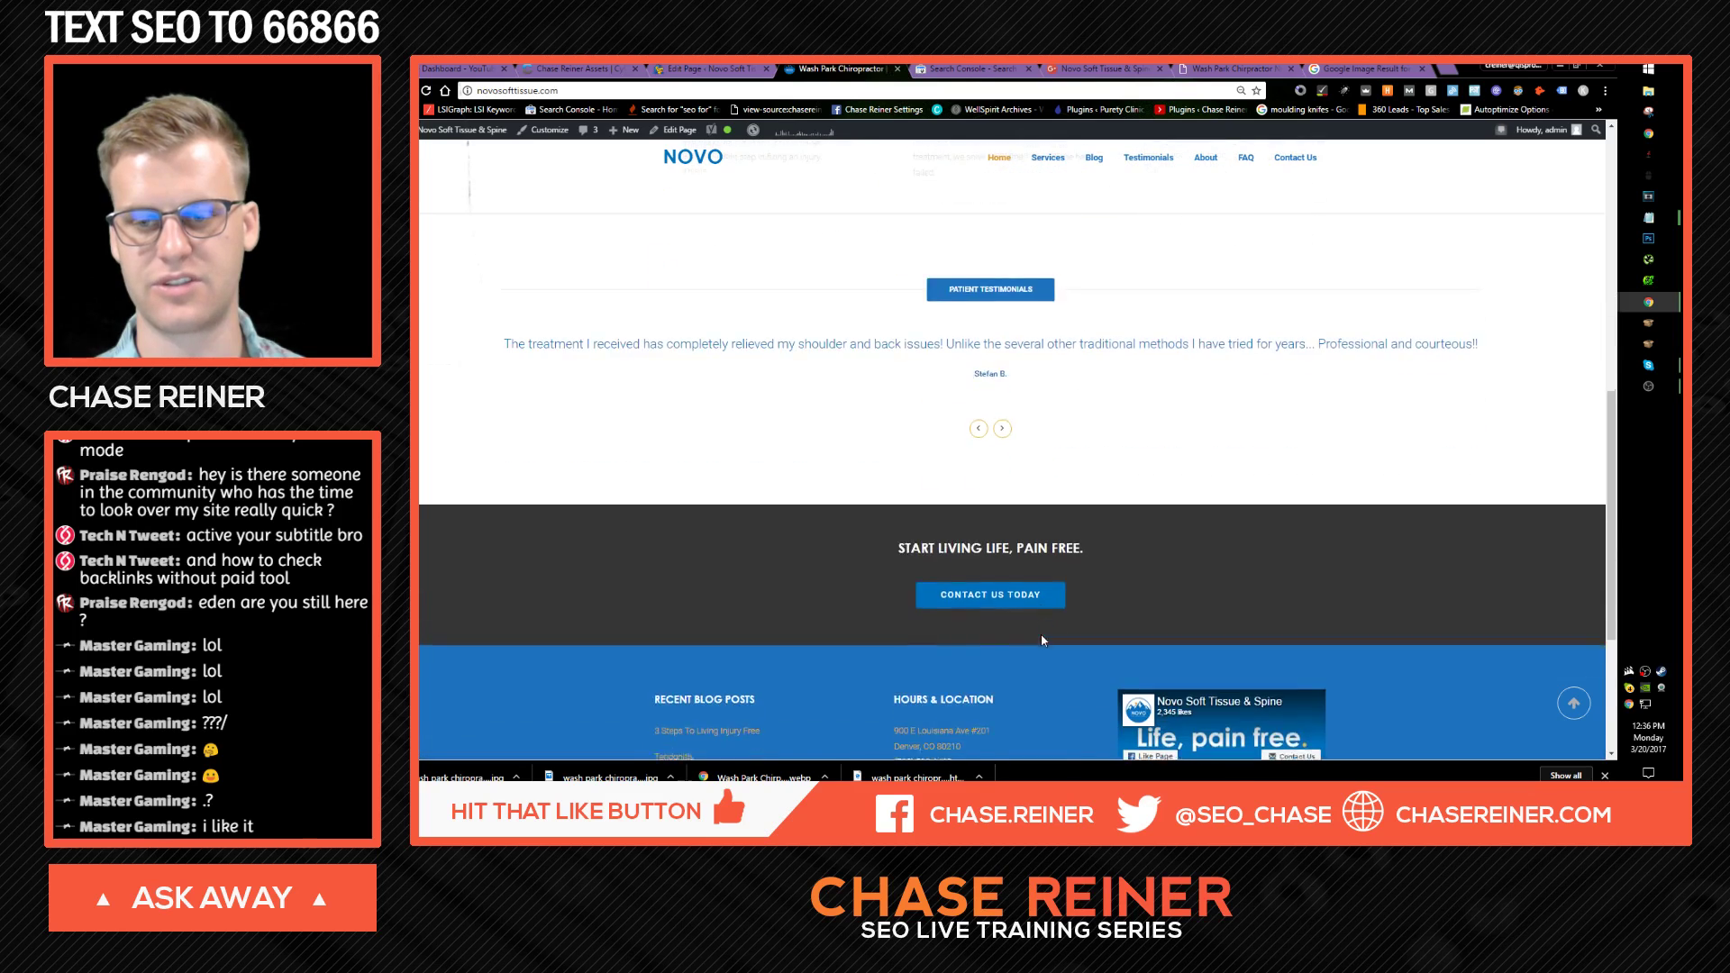
scroll(1034, 598, up, 8)
scroll(1072, 532, up, 3)
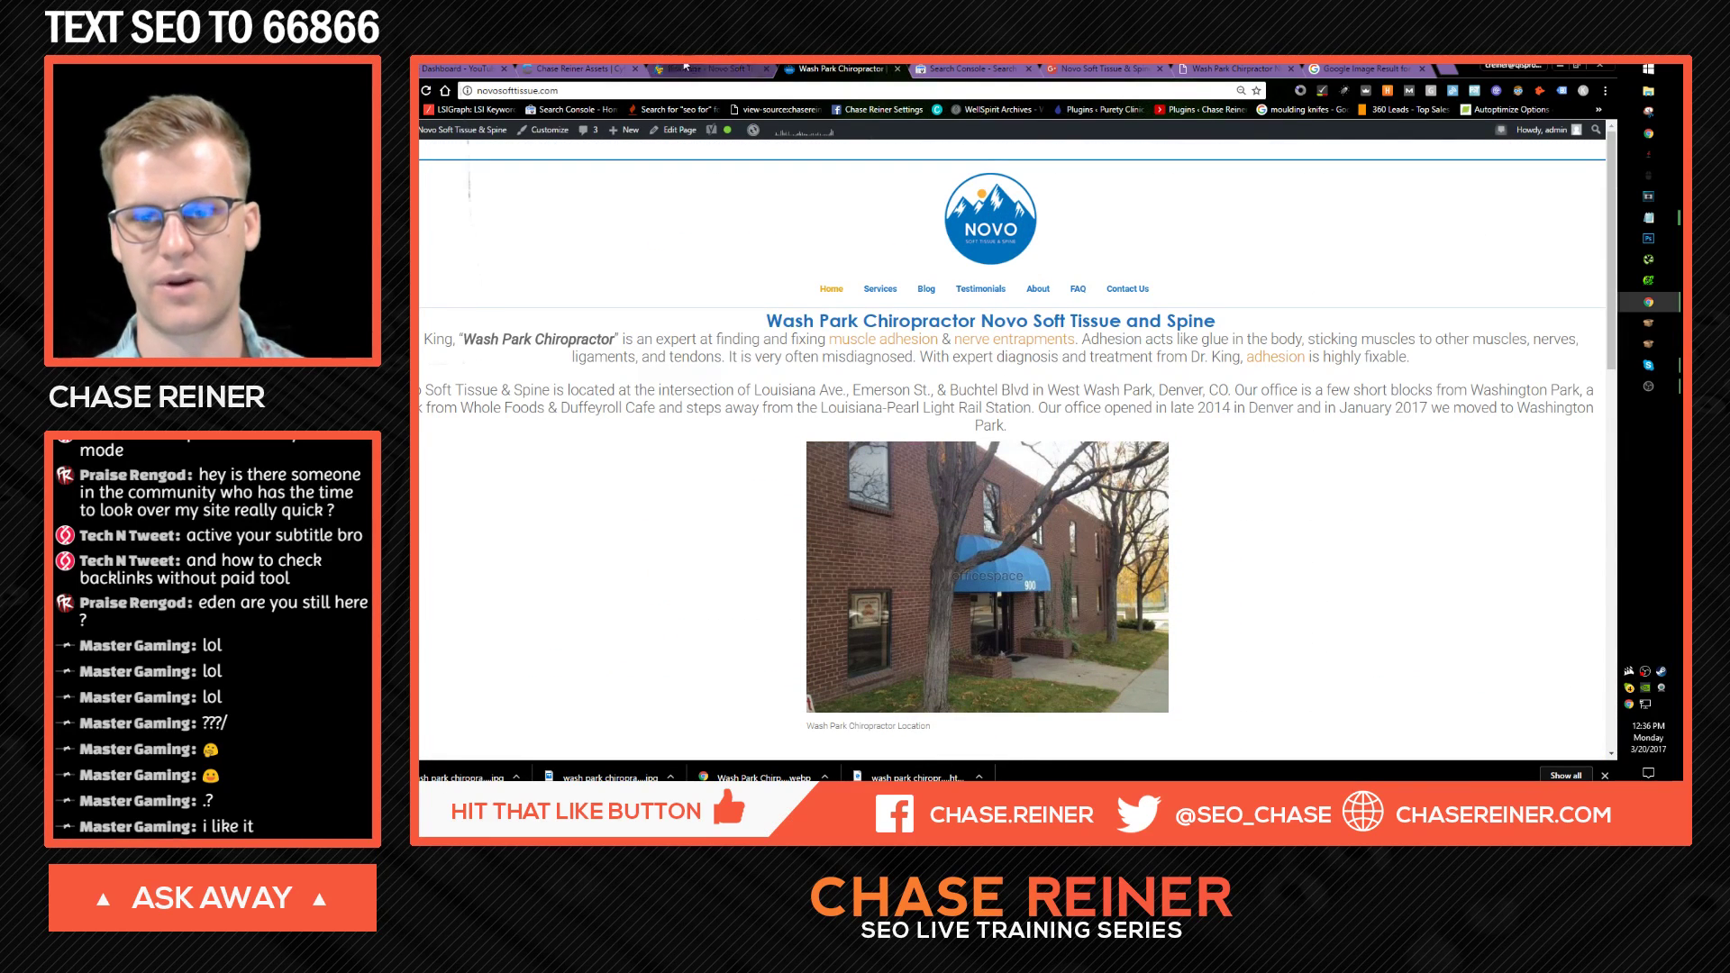
Step: Return to the Novo Home page editor and open the intro Text Block's settings
click(712, 68)
click(577, 69)
click(760, 68)
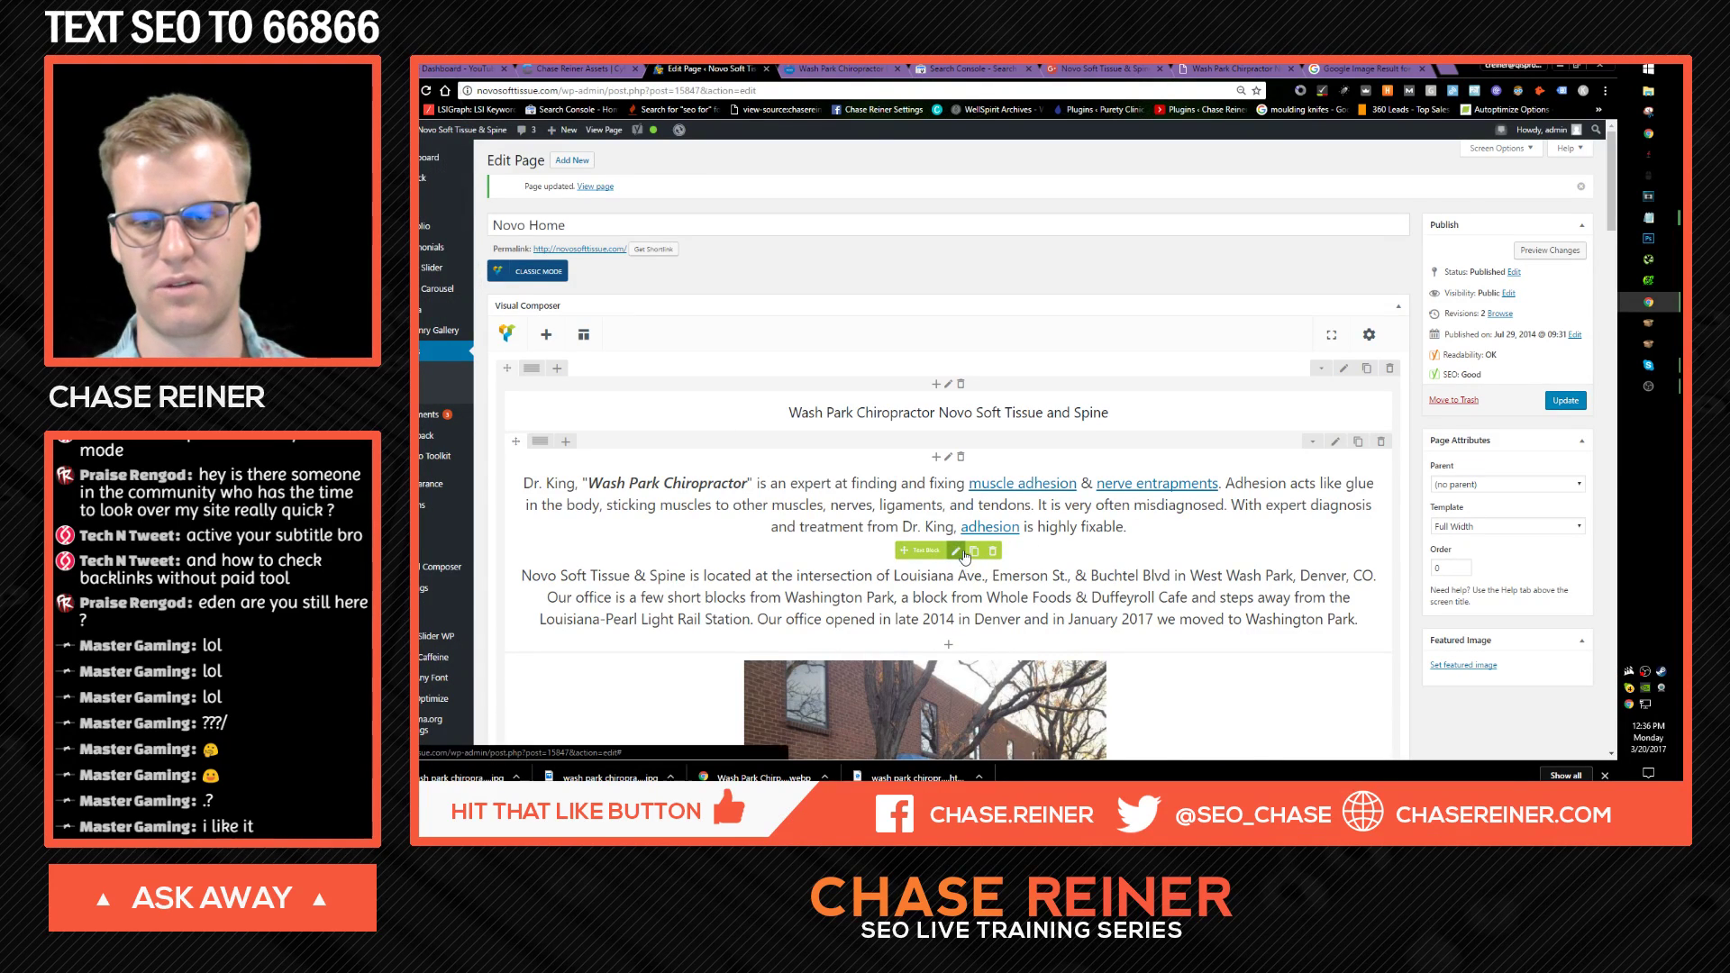
scroll(967, 549, down, 2)
scroll(967, 549, down, 3)
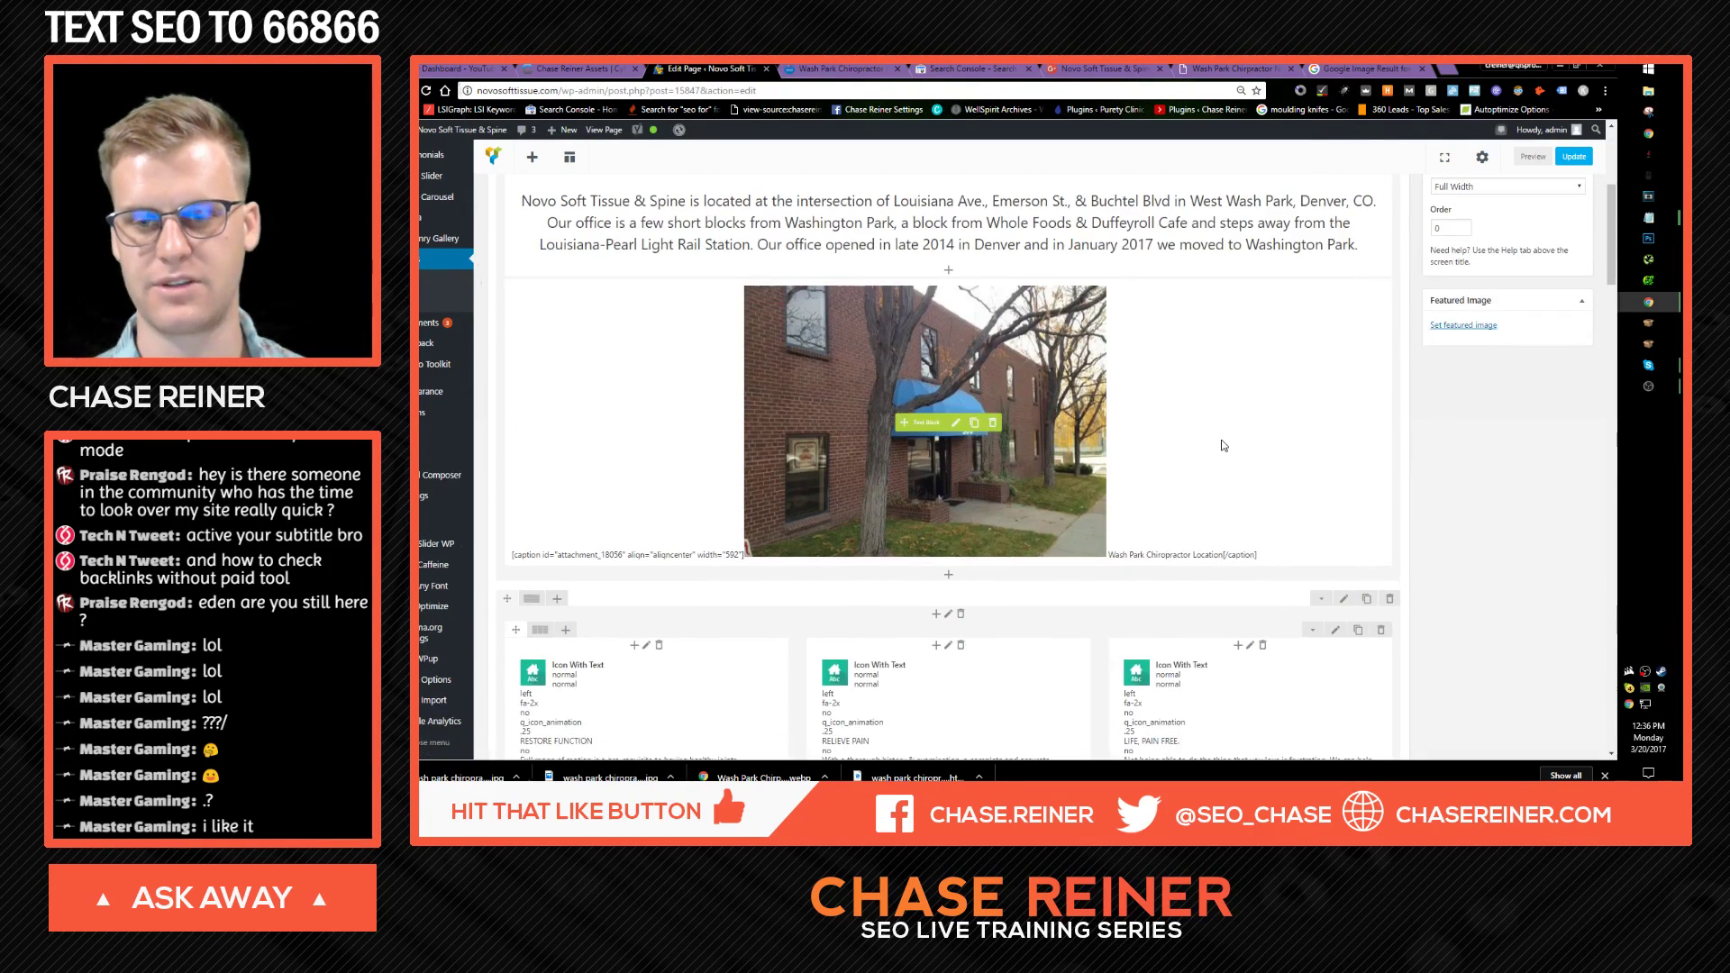
scroll(1145, 457, up, 5)
scroll(1145, 457, up, 1)
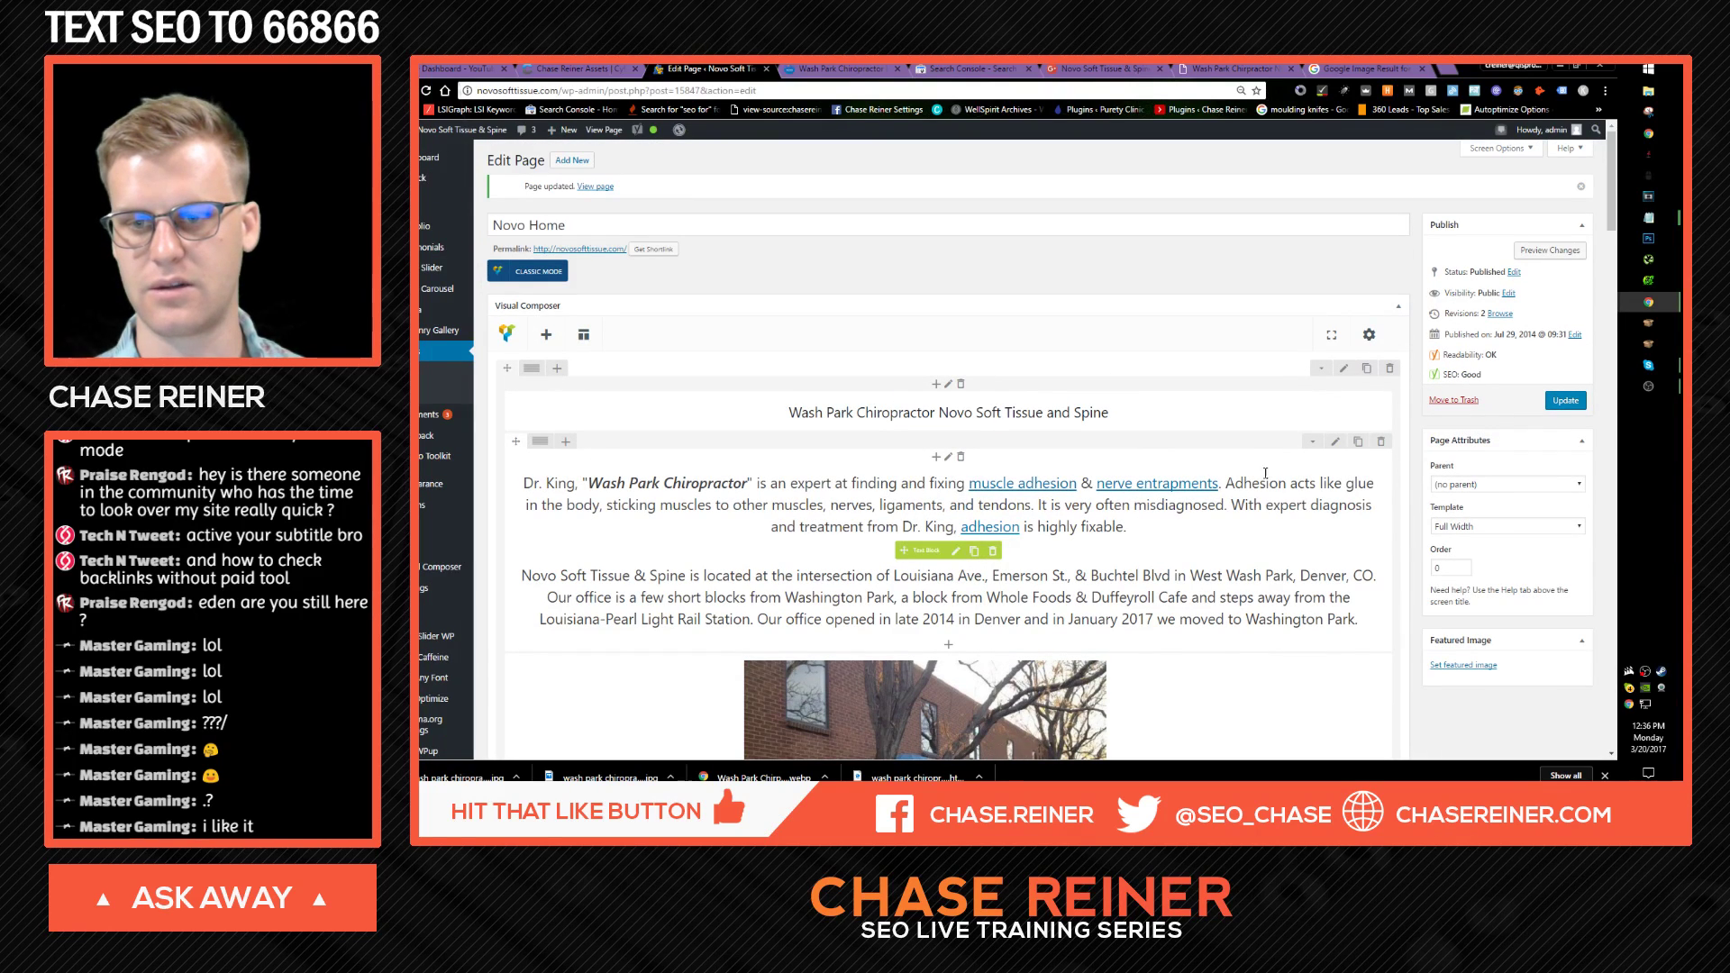
click(955, 550)
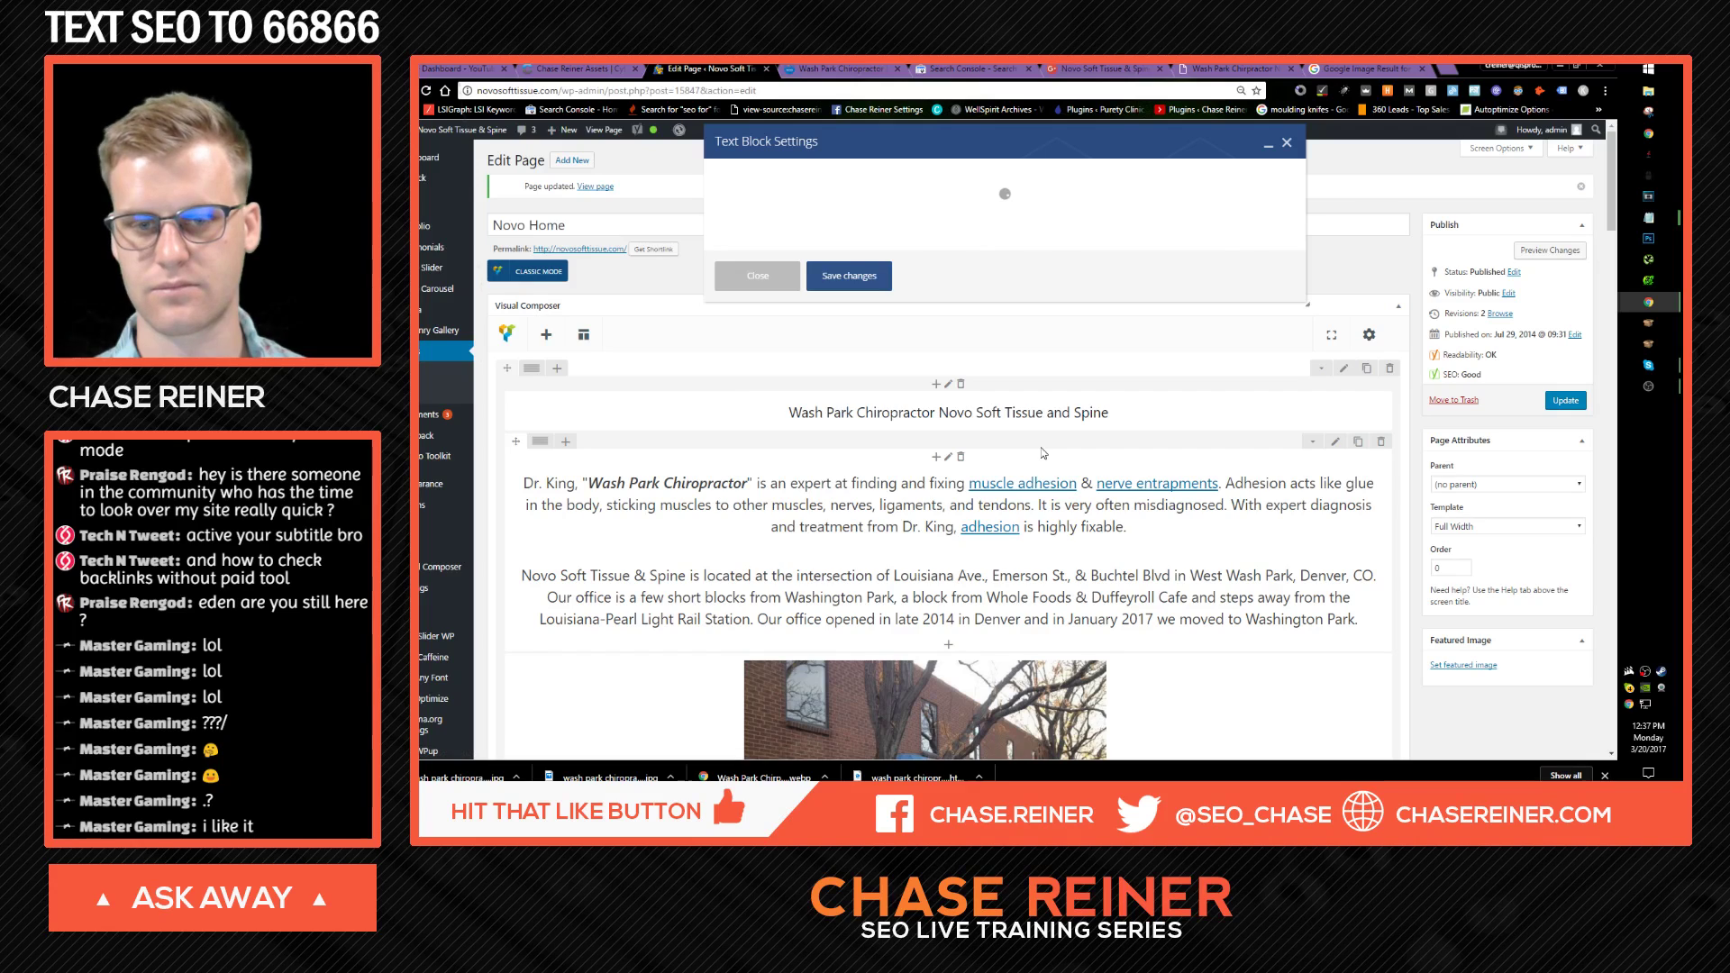
Step: Insert a Heading 2 line reading 'Call Now' between the two intro paragraphs
scroll(943, 384, down, 1)
click(1066, 373)
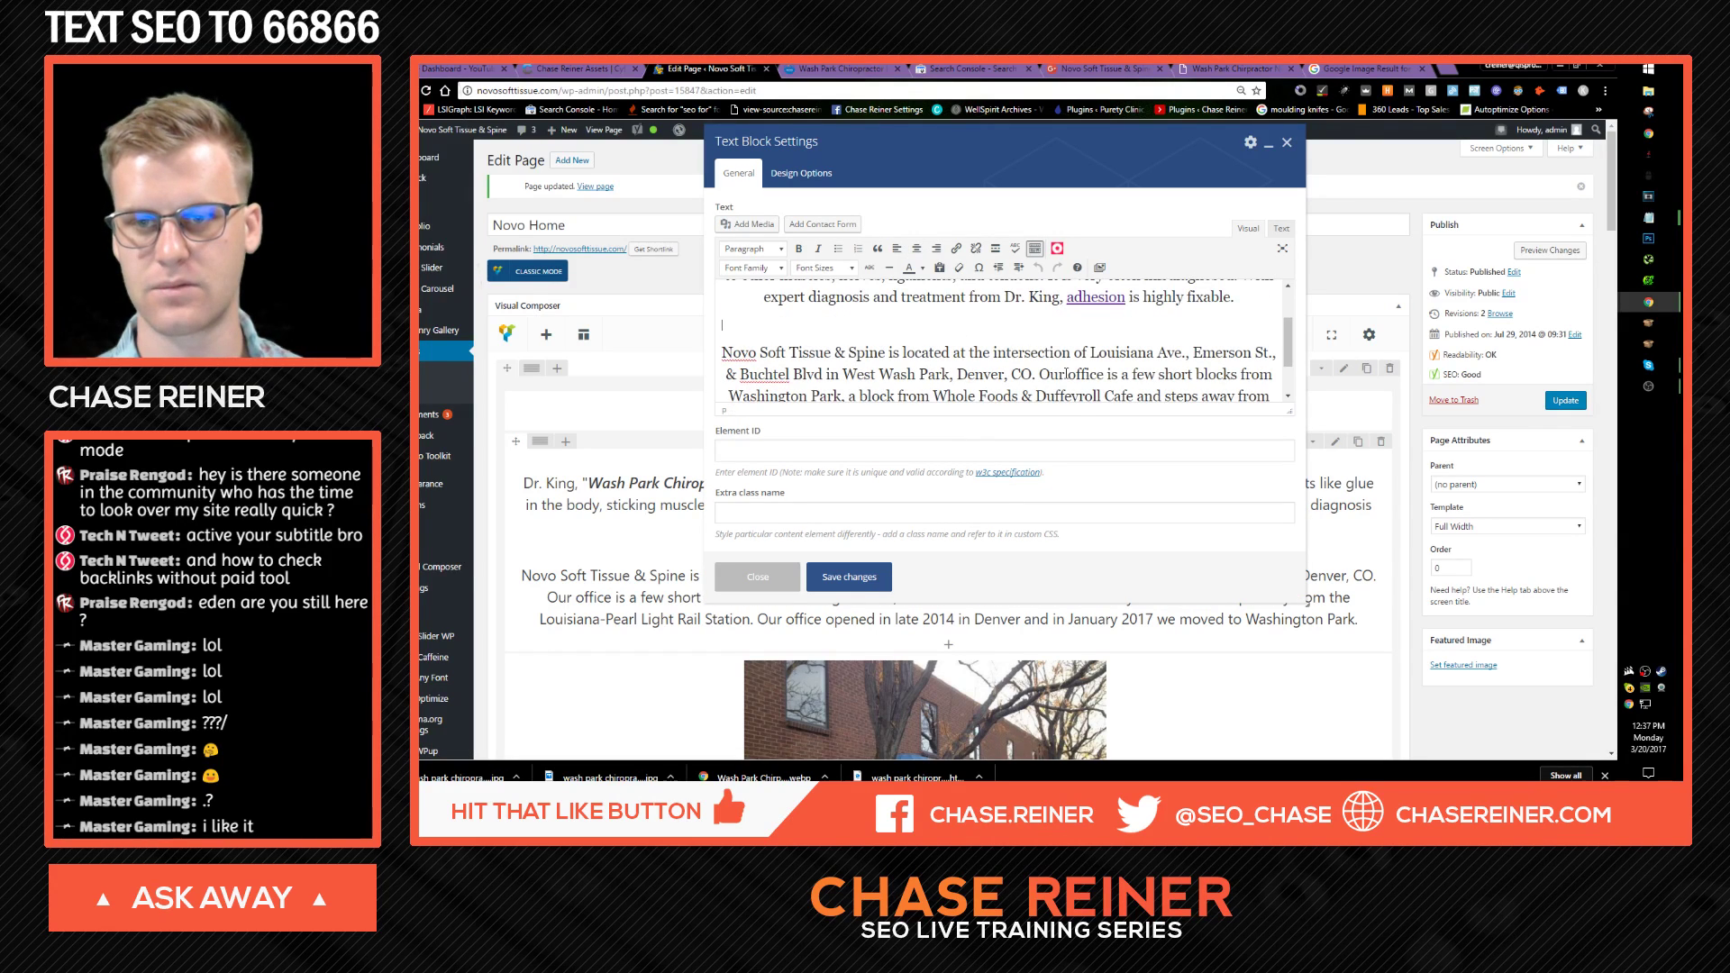
click(752, 249)
click(858, 349)
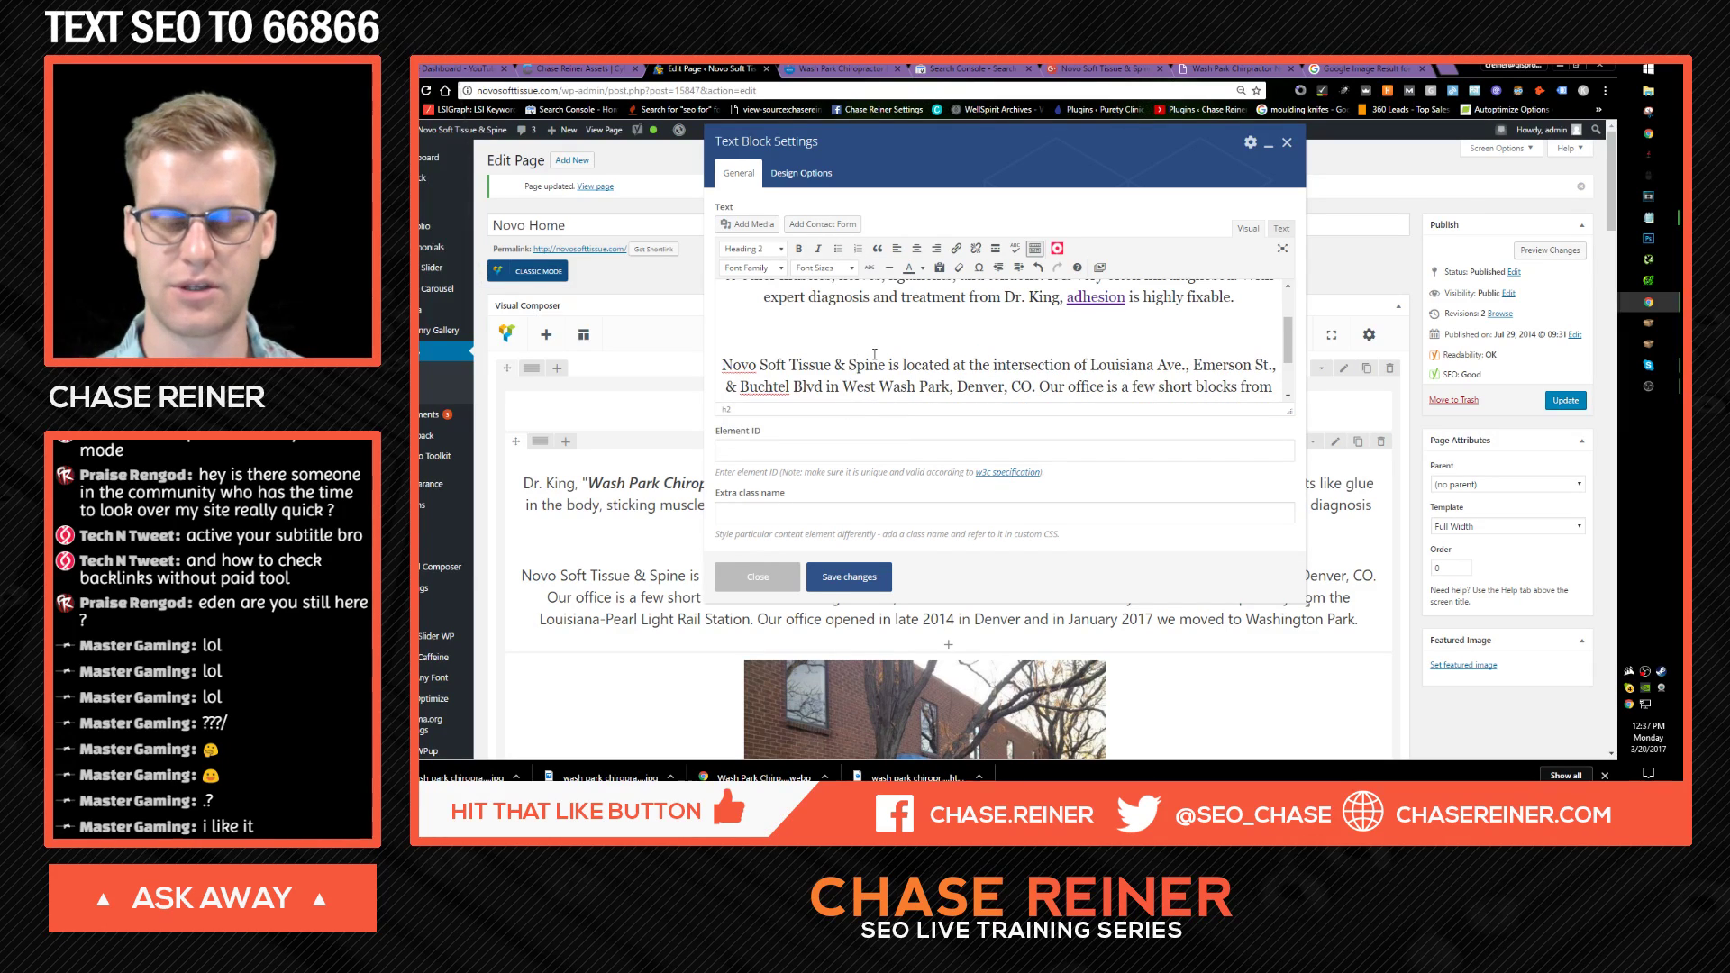
text(c)
key(Menu)
click(808, 326)
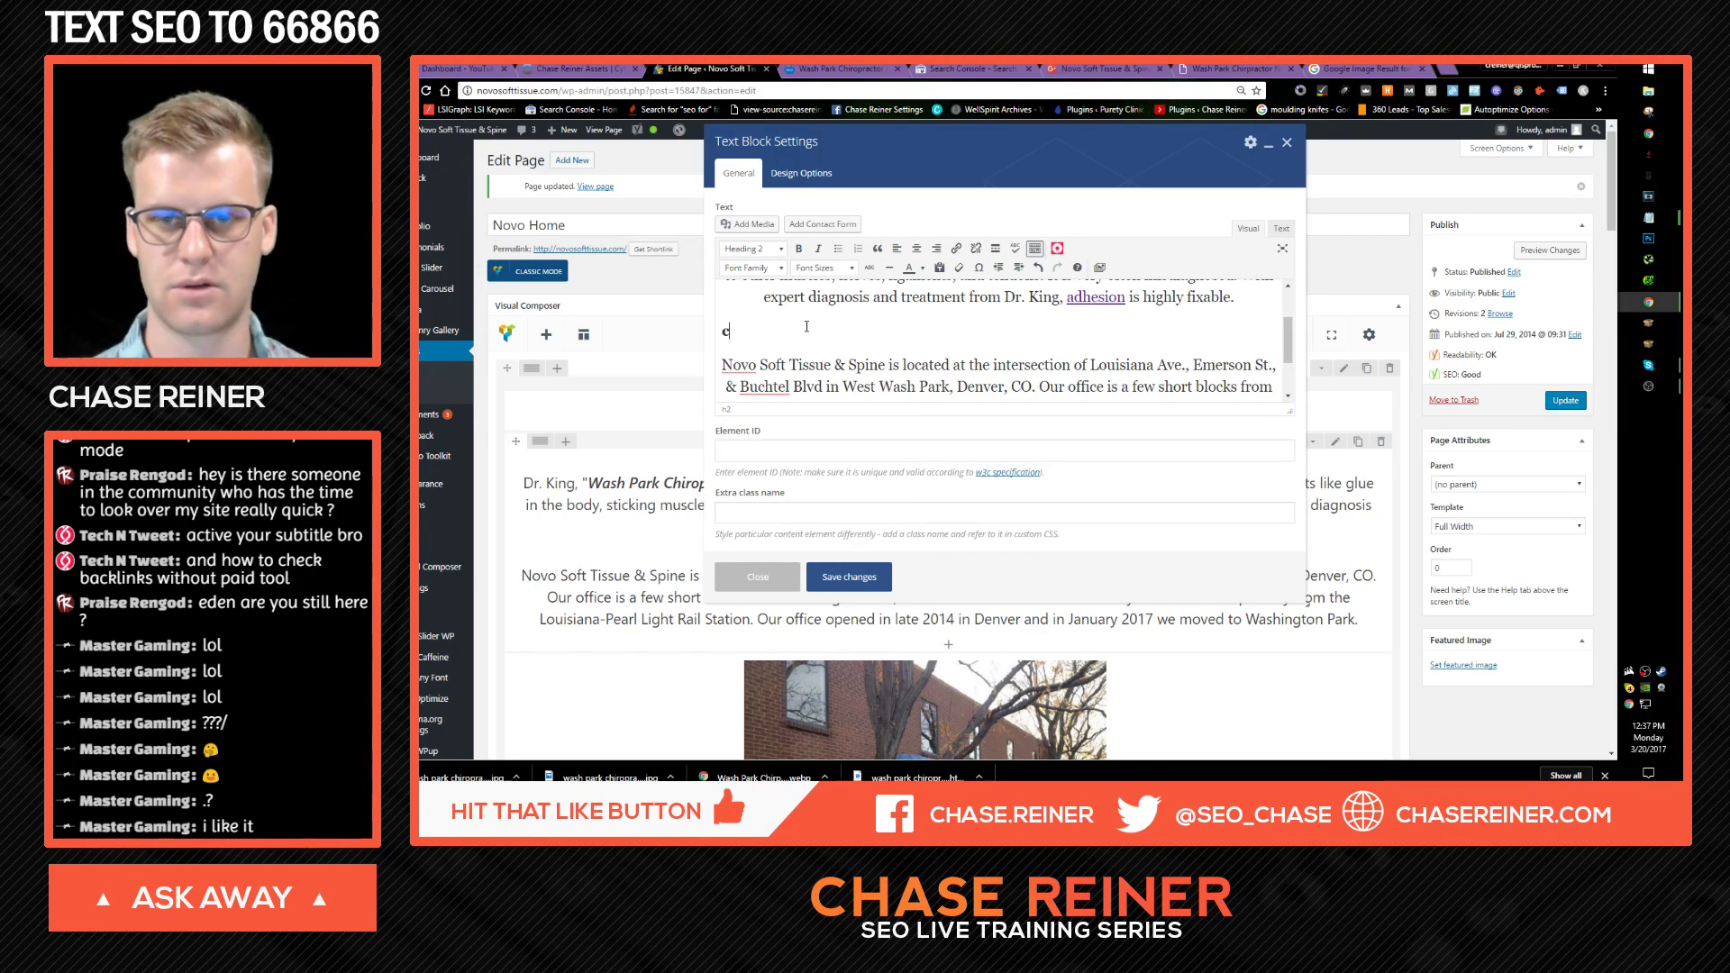
text(Ca)
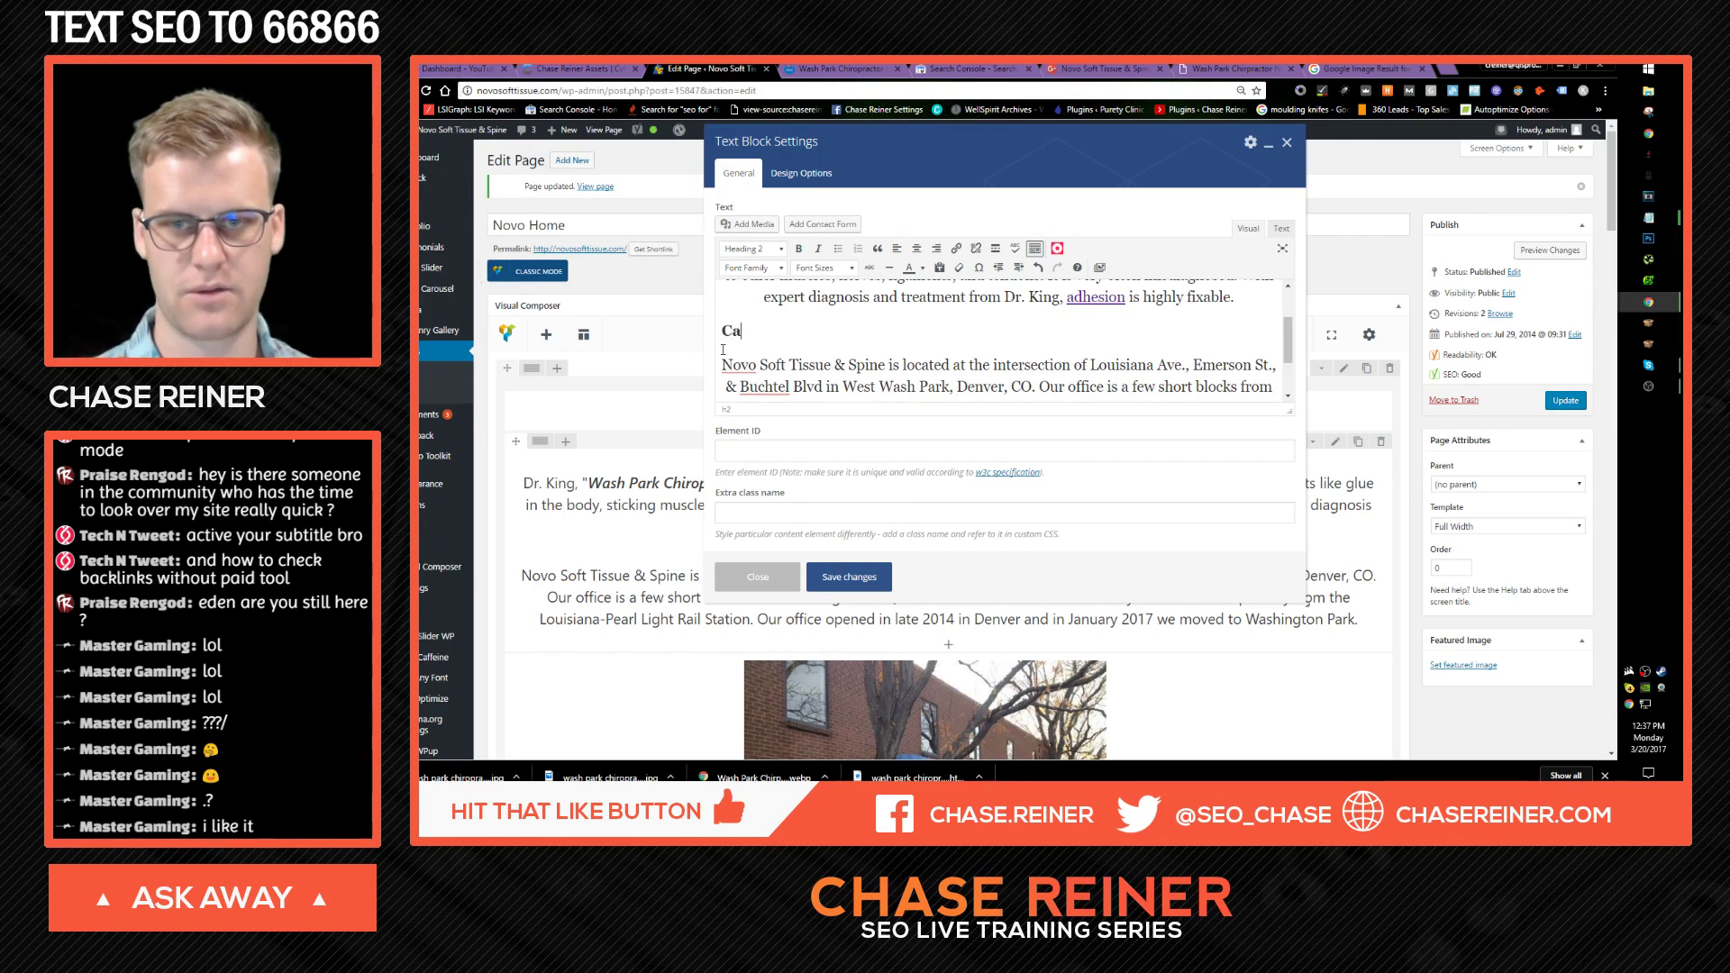
text(kl Now a)
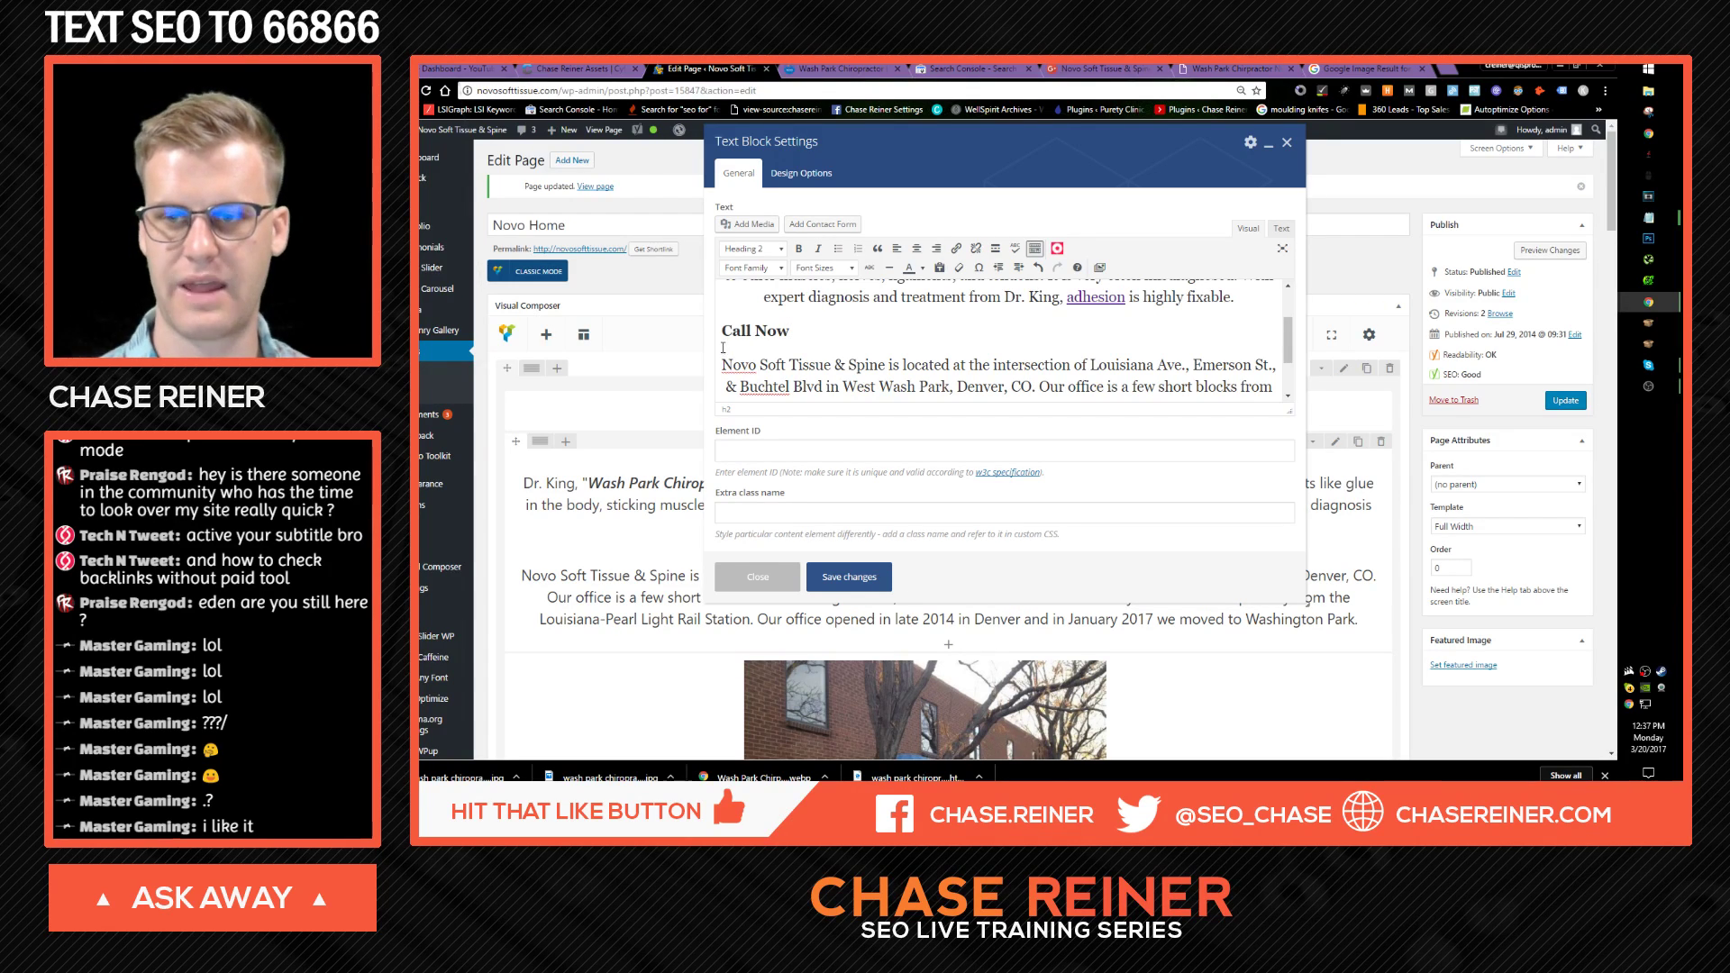
Step: Switch to the live site tab and bring up its Contact Us page
click(843, 69)
scroll(1097, 527, down, 5)
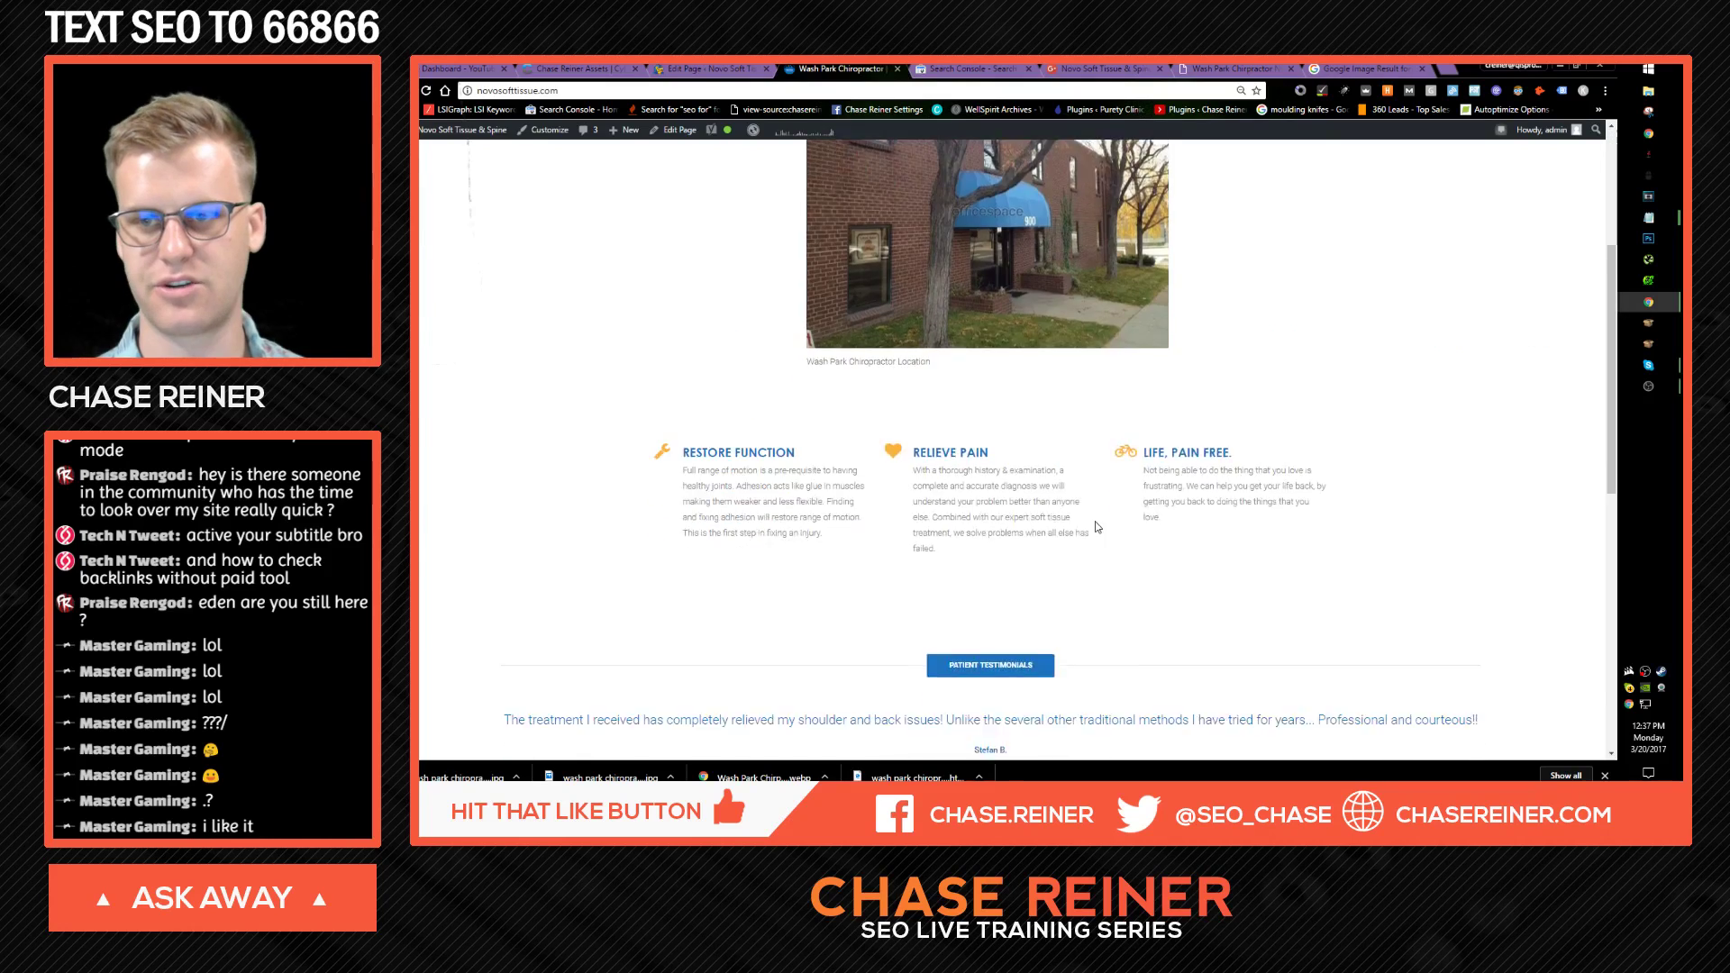
scroll(1098, 527, down, 10)
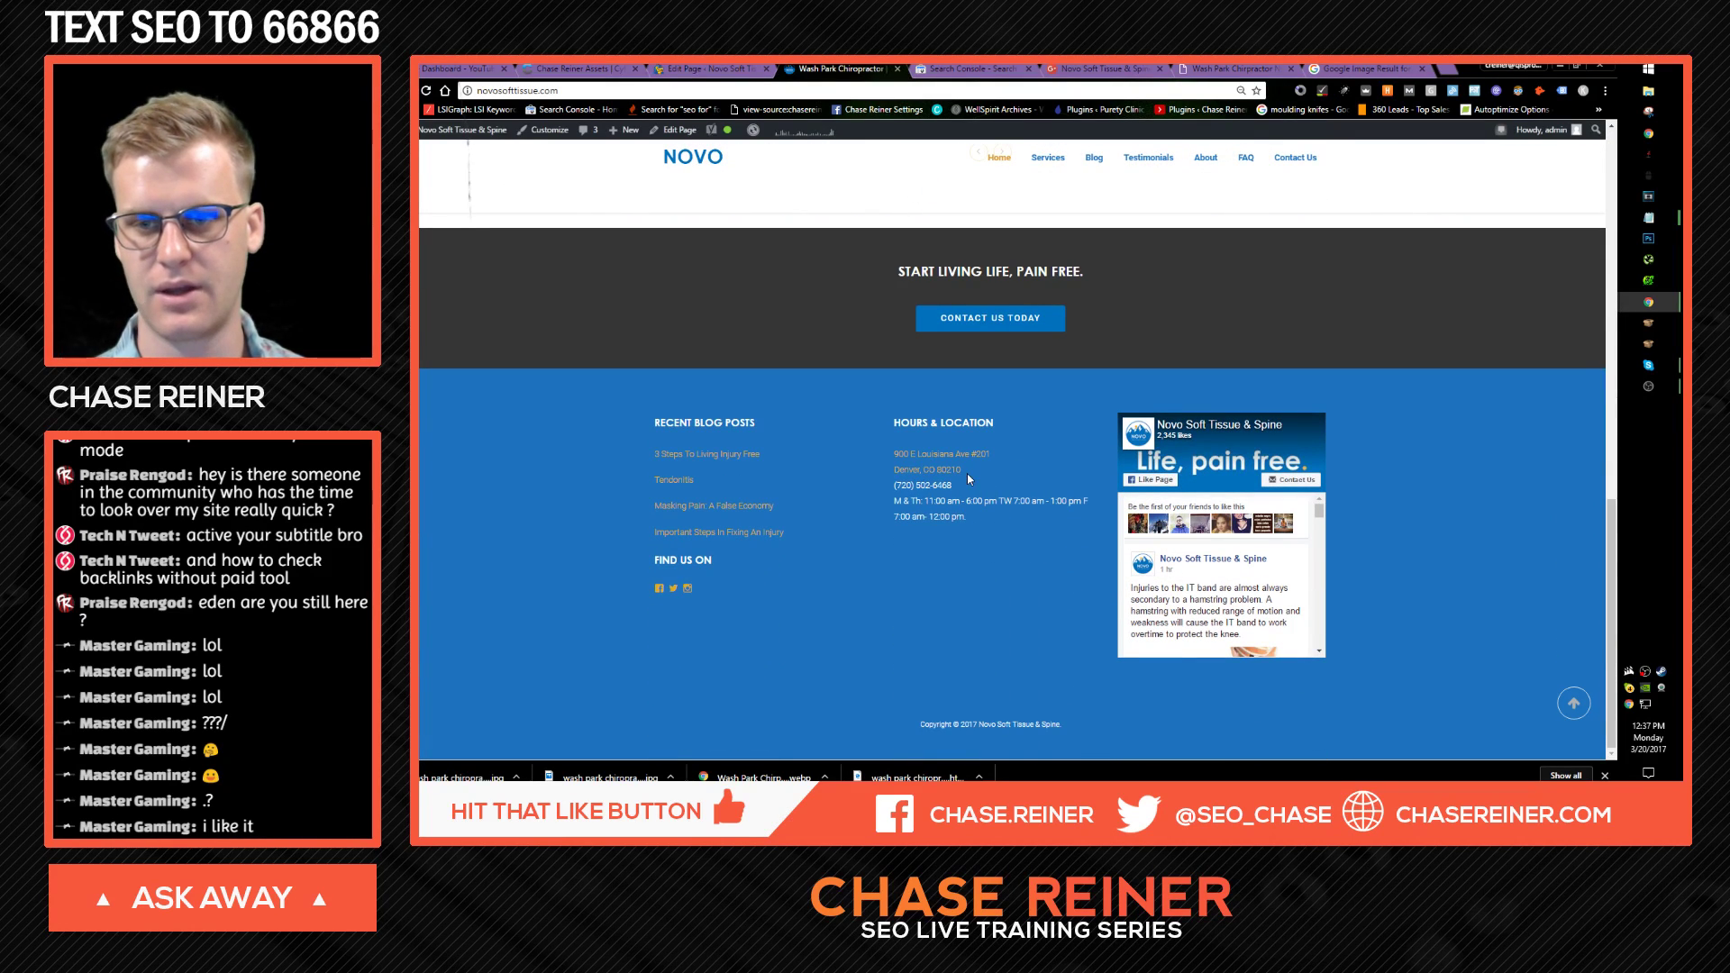
scroll(1009, 514, up, 4)
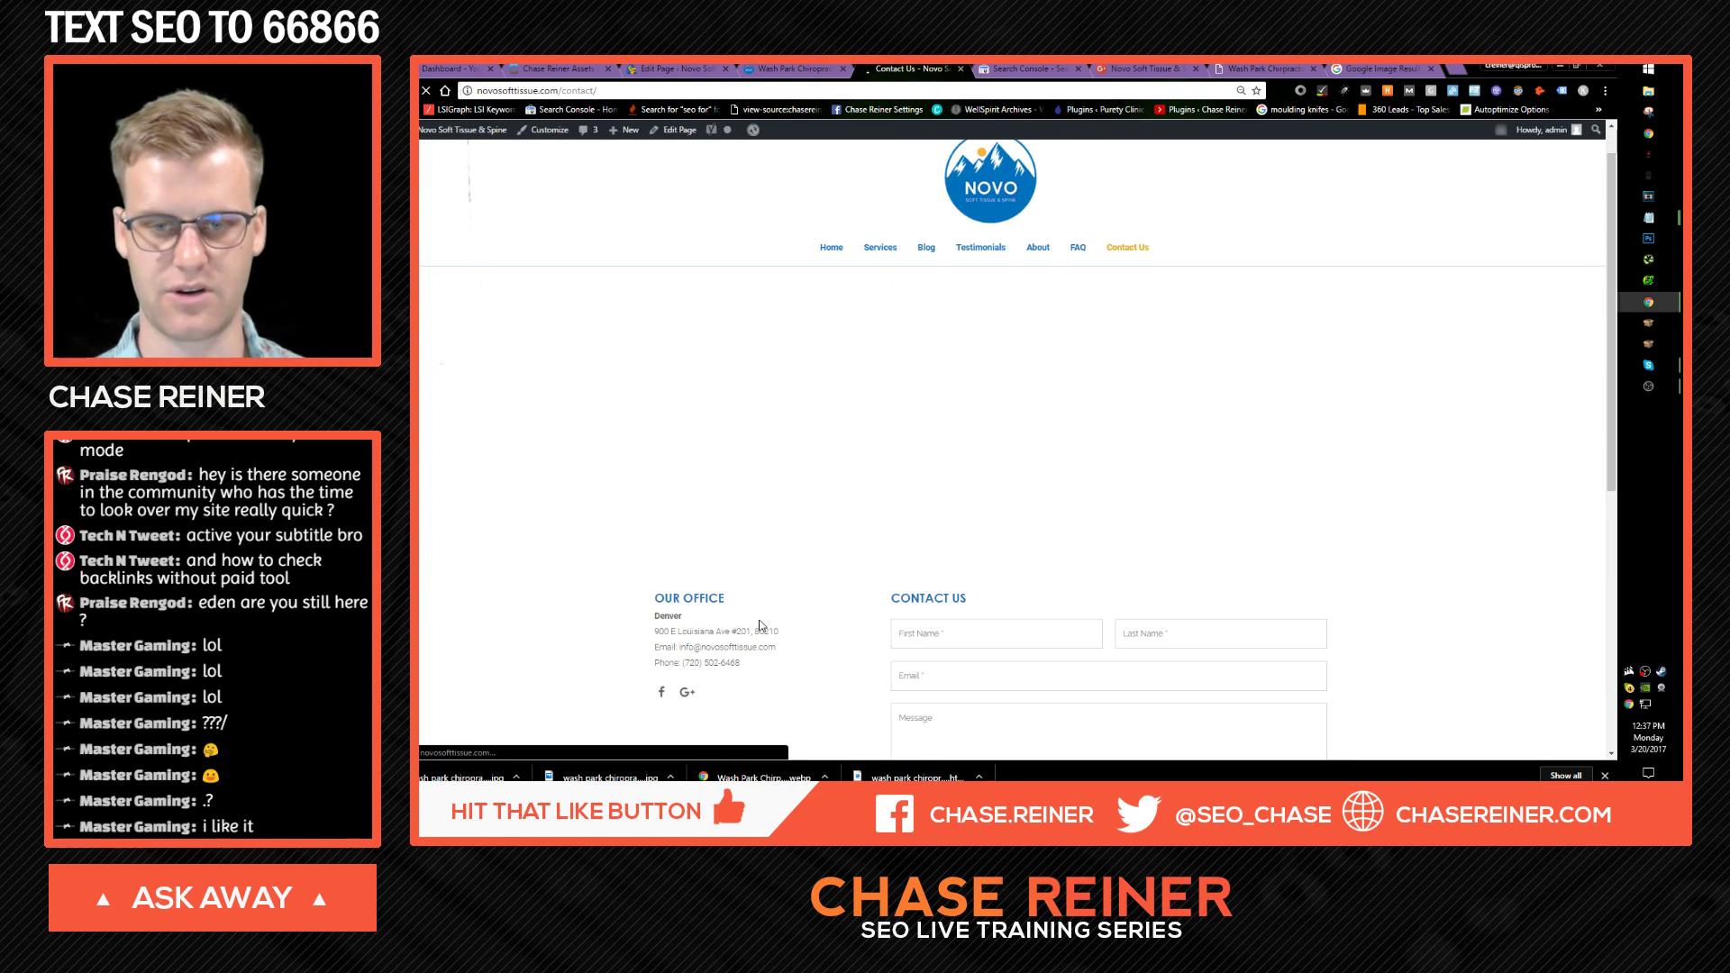
Step: Copy the clinic's phone number from the Contact page and paste it after 'Call Now'
scroll(764, 619, down, 3)
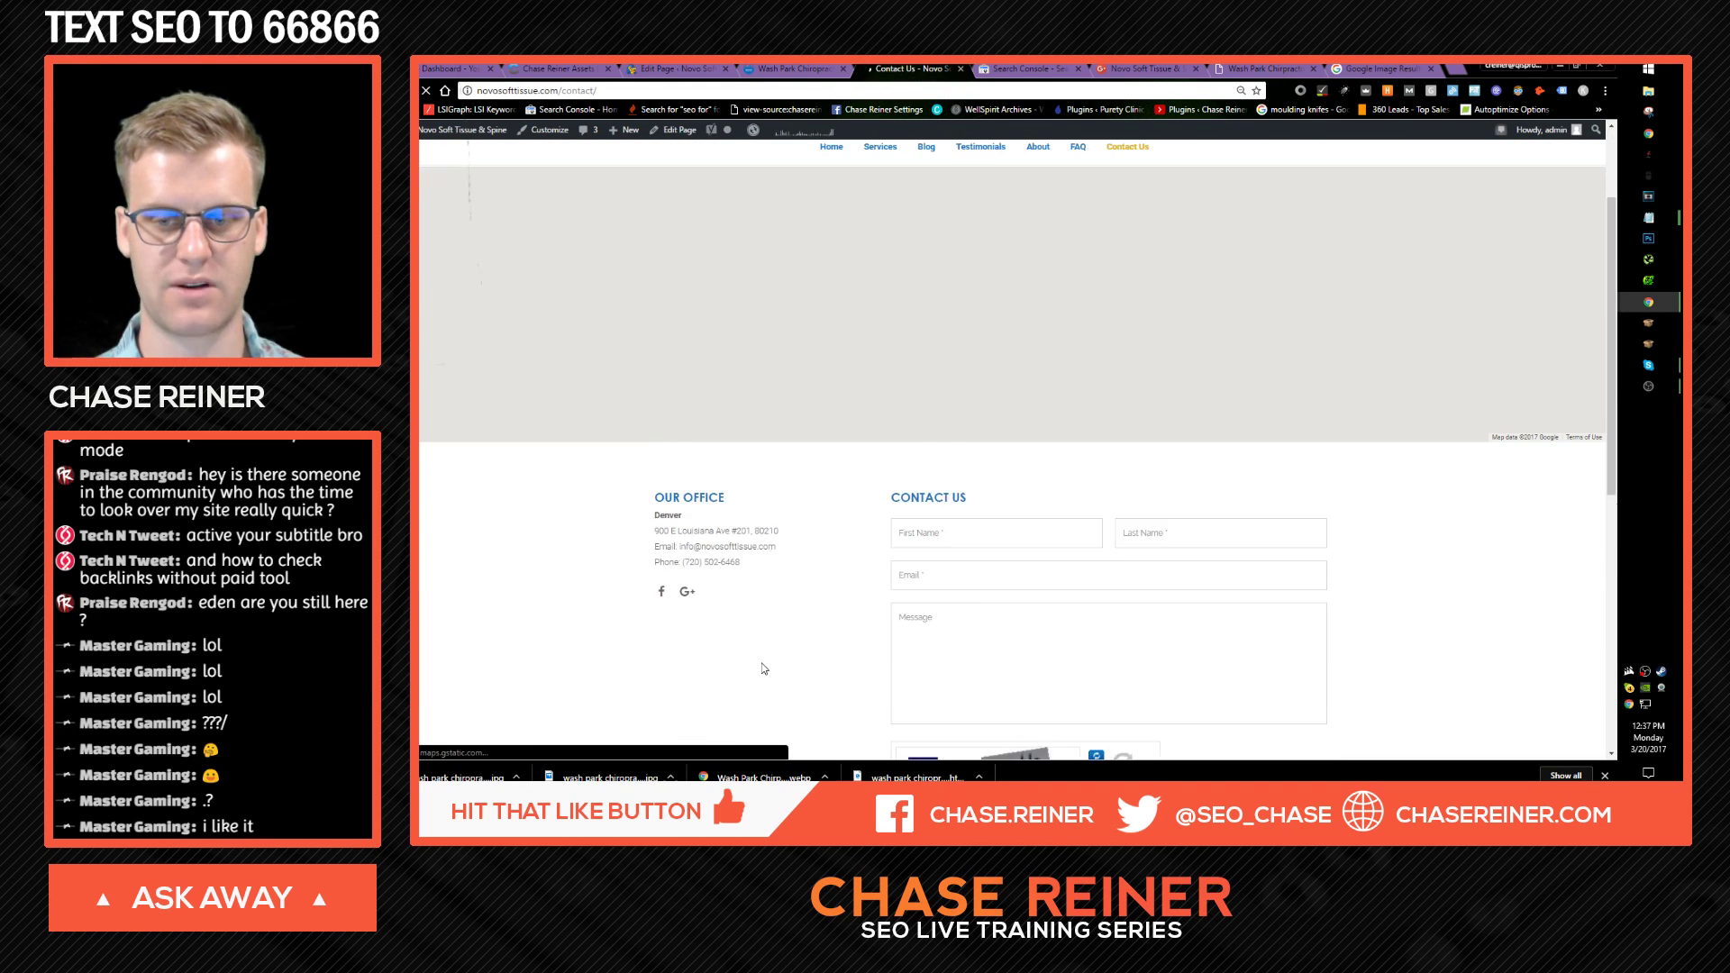
drag(769, 388, 695, 384)
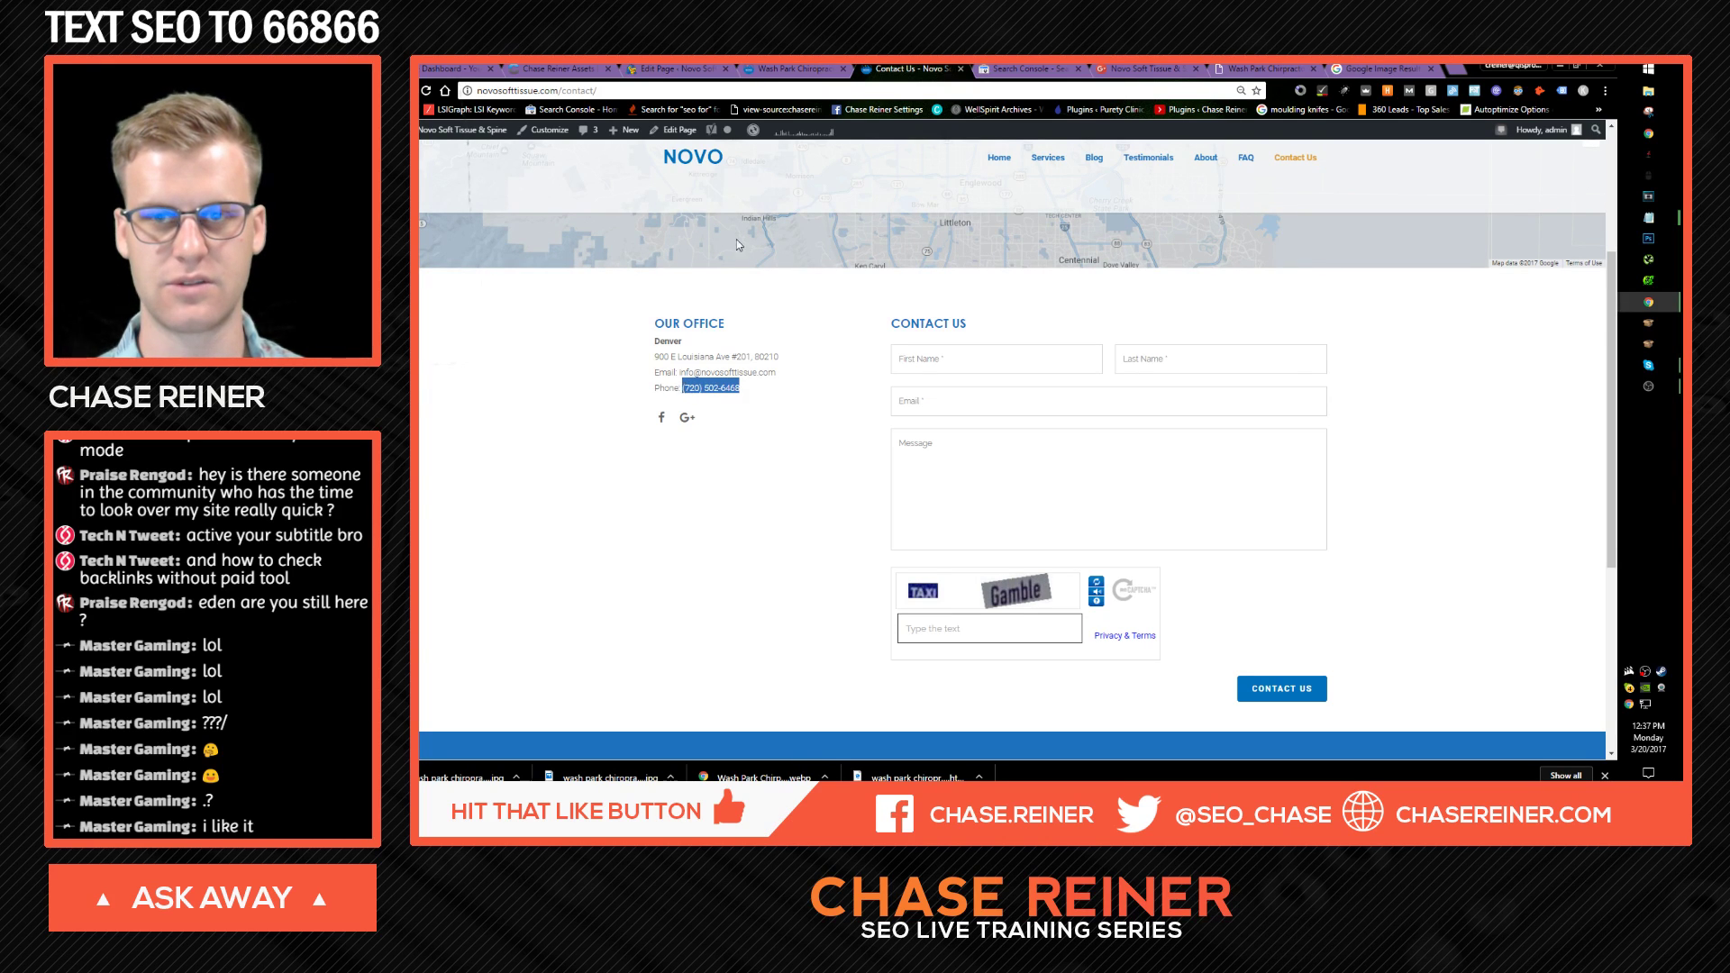
key(ctrl+shift+Tab)
key(ctrl+shift+Tab)
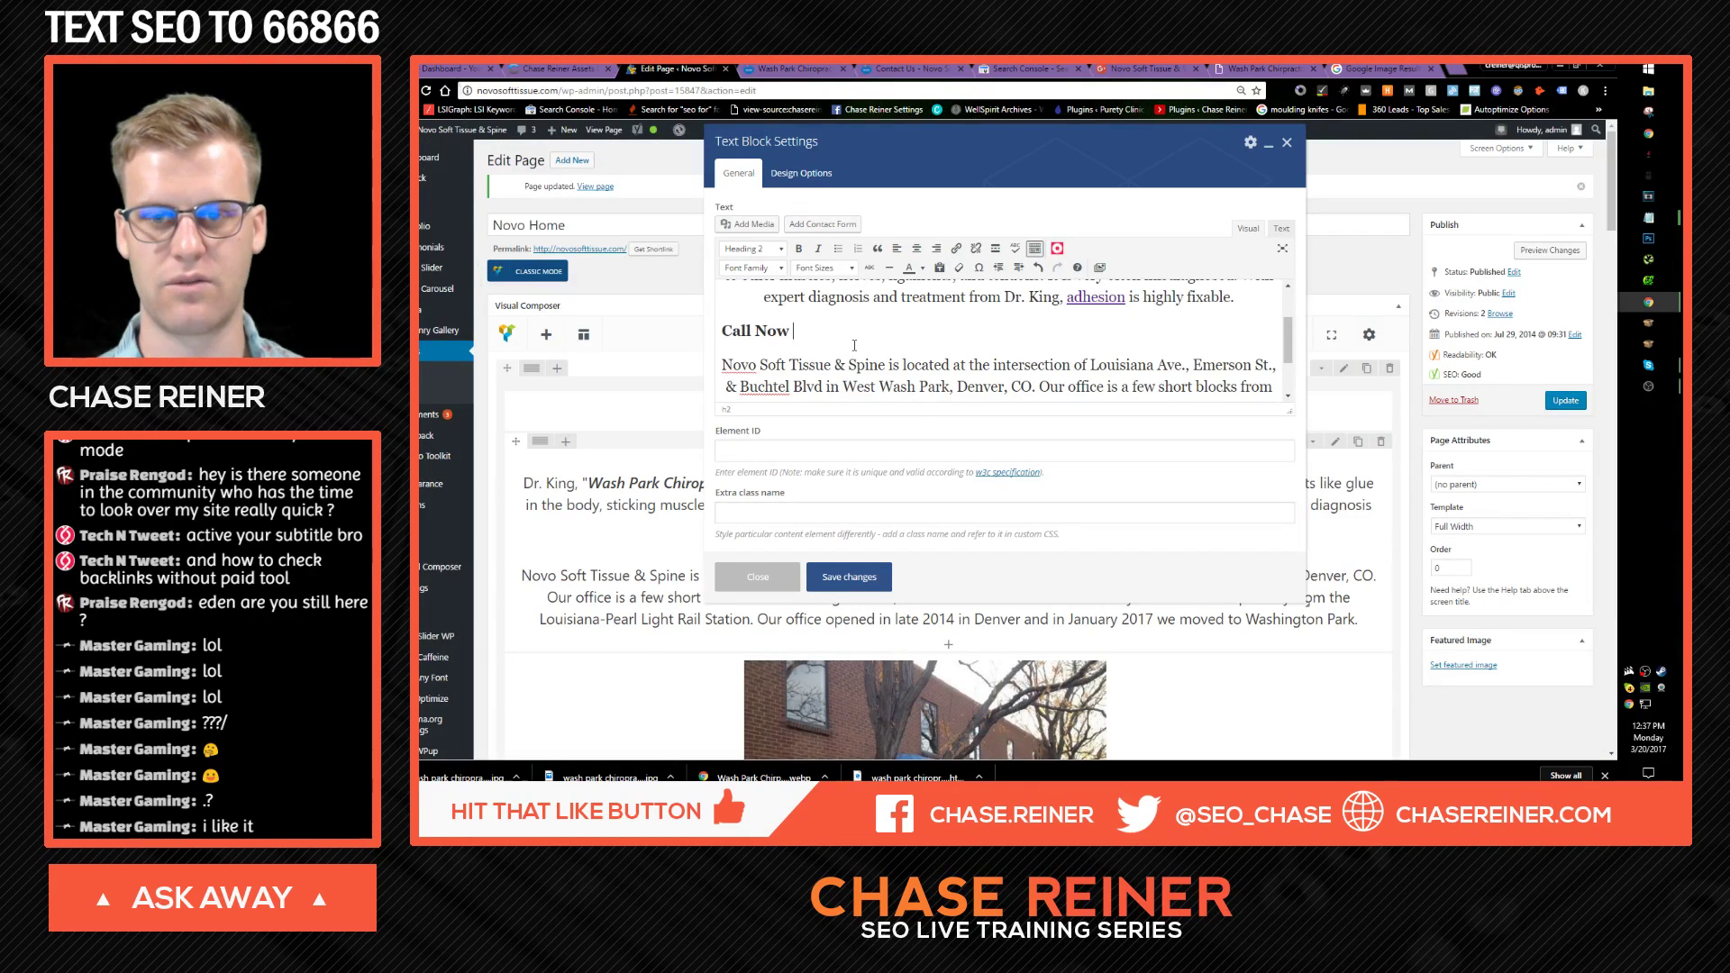
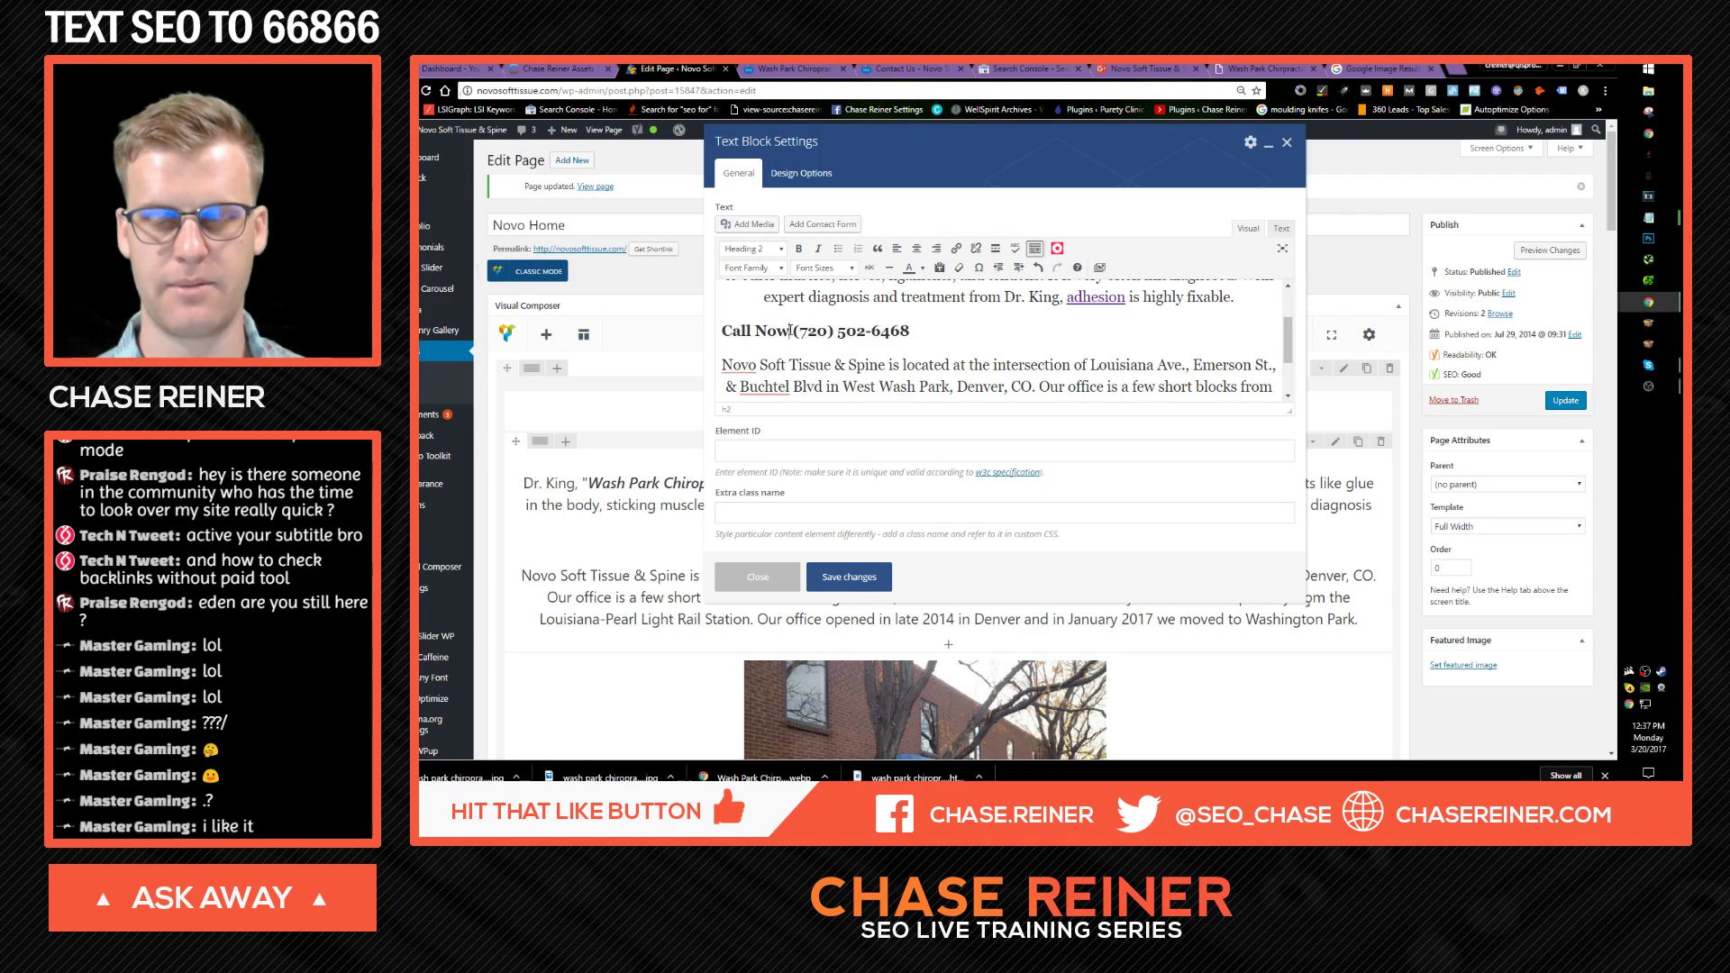
Step: Load the LSIGraph keyword tool site in the Google image result tab
click(1383, 68)
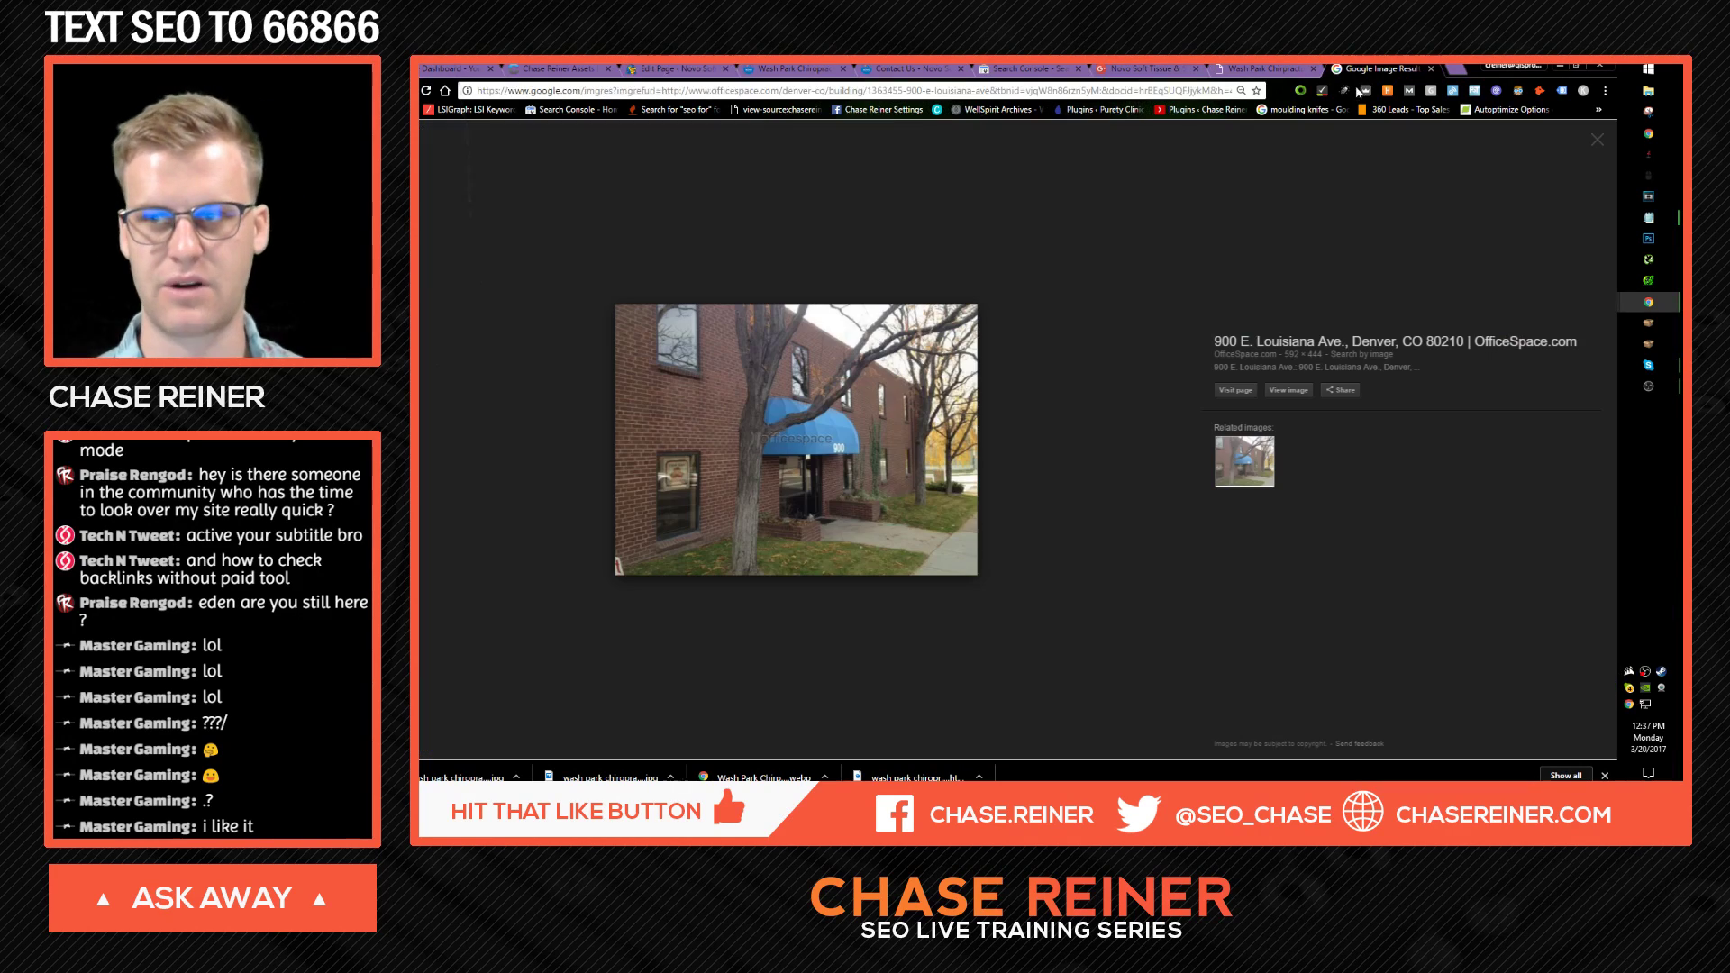
click(1169, 90)
key(BackSpace)
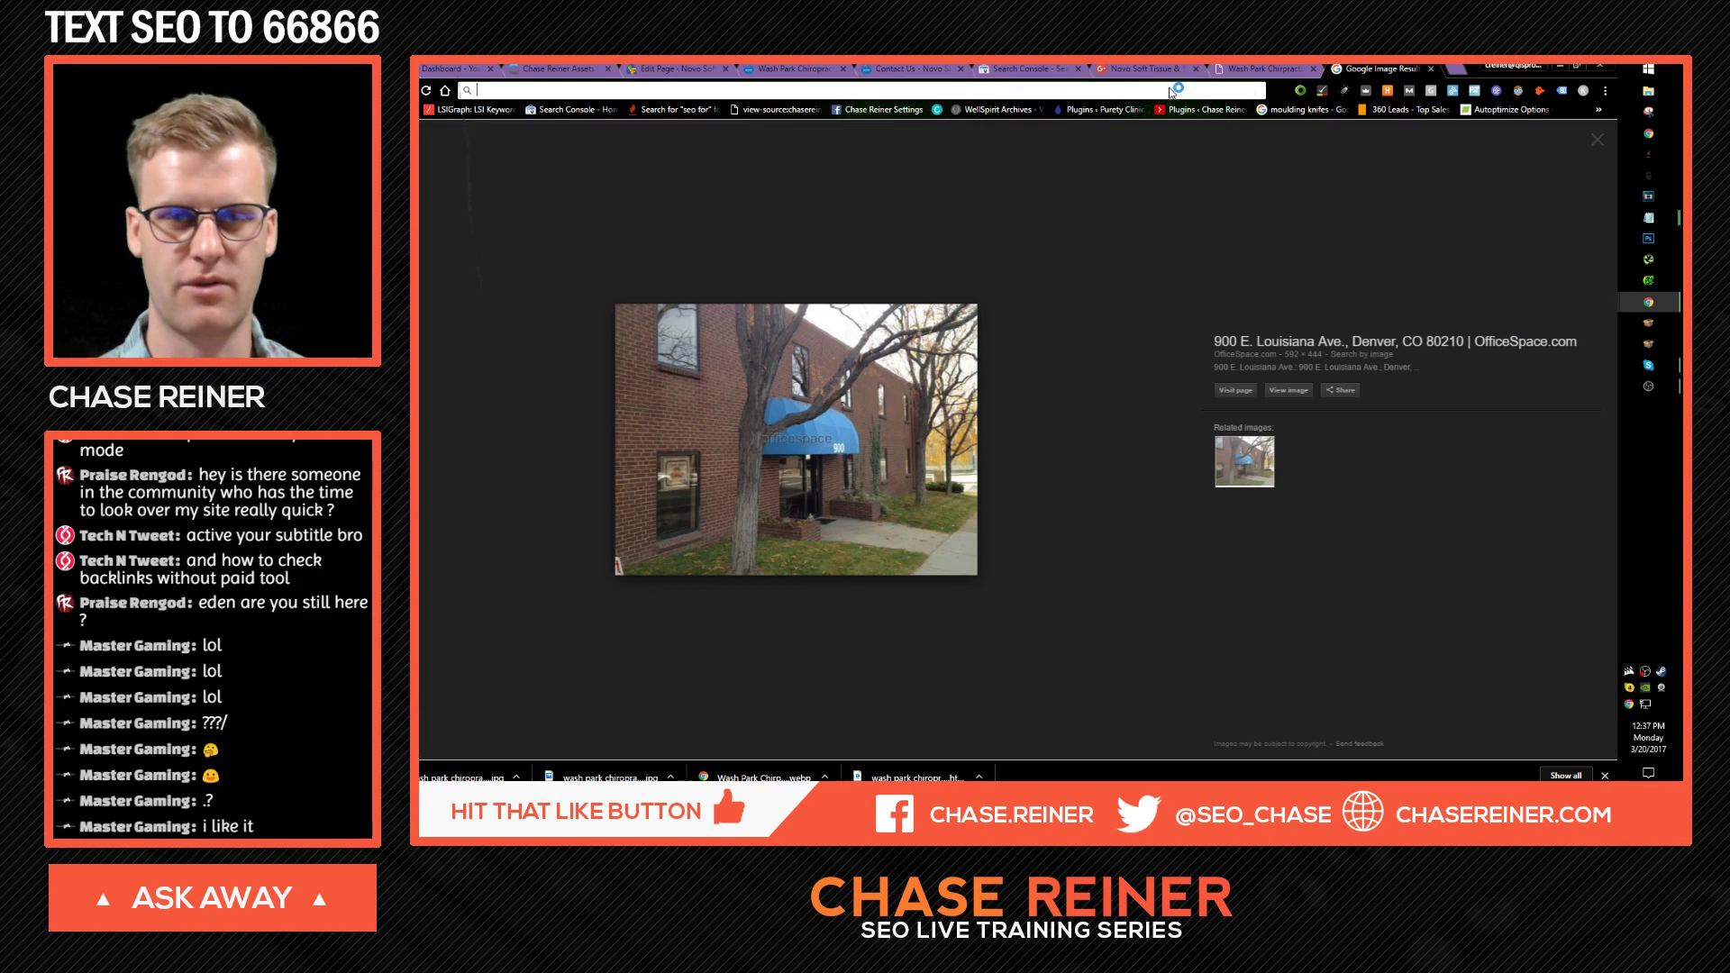
text(lsigrp)
key(Return)
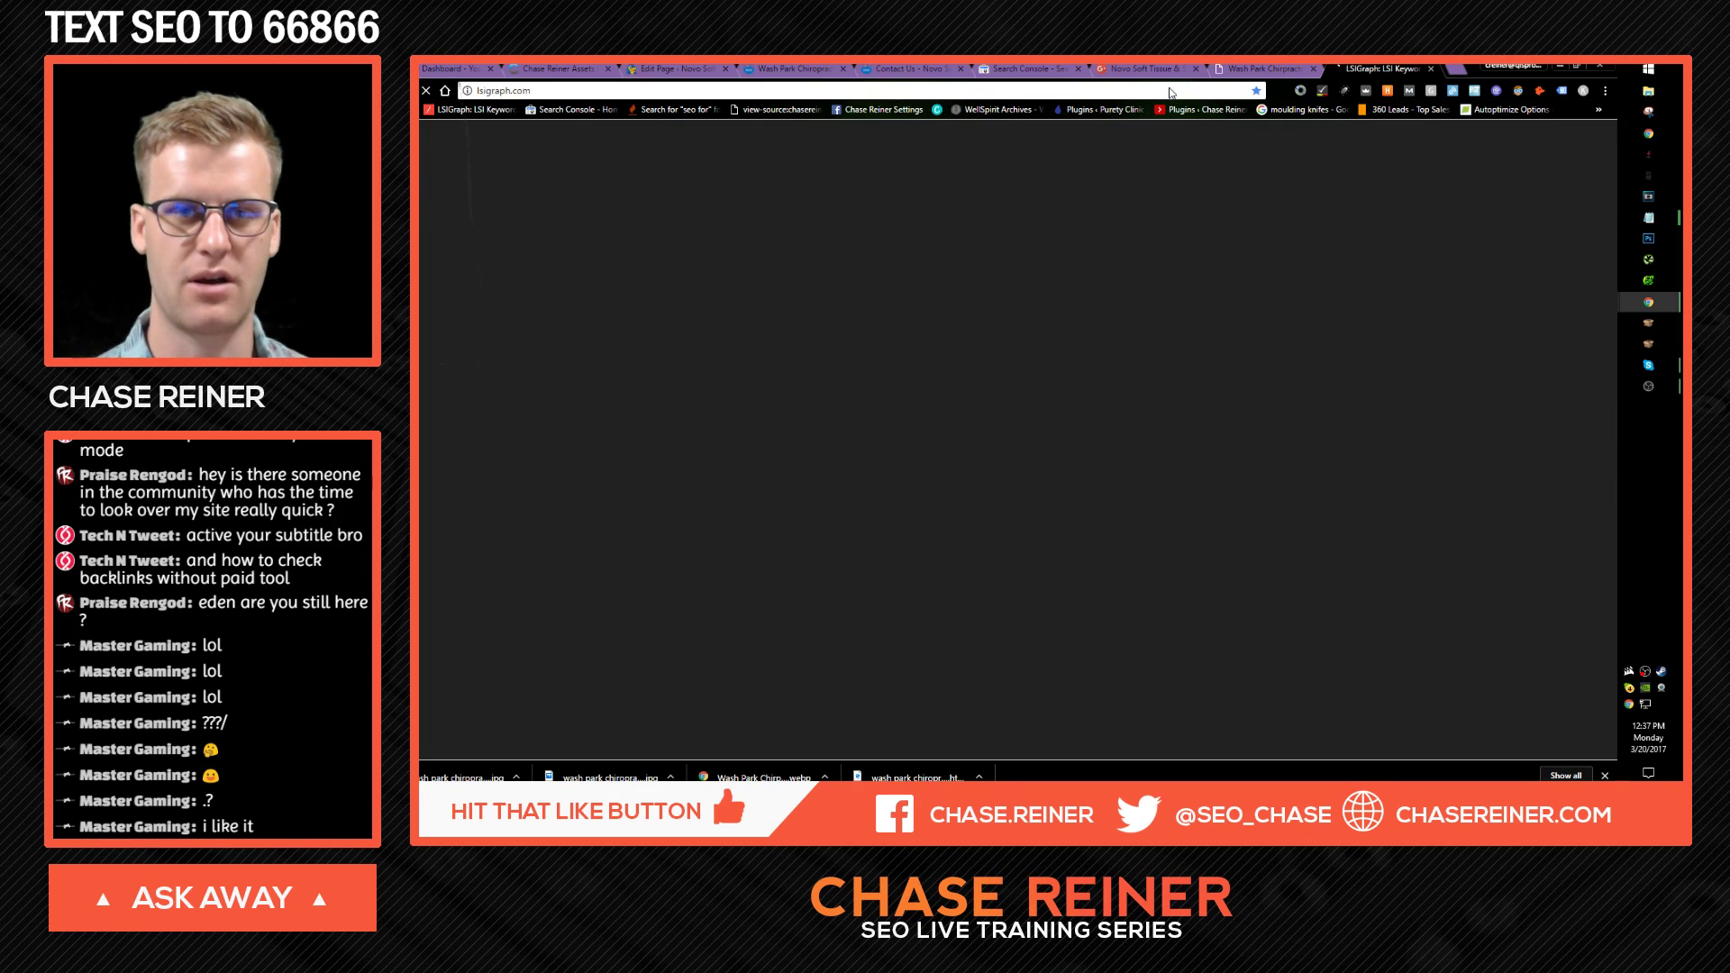
Step: Enter 'chiropractor' as the LSIGraph keyword, then go back to the Novo homepage editor
click(1146, 69)
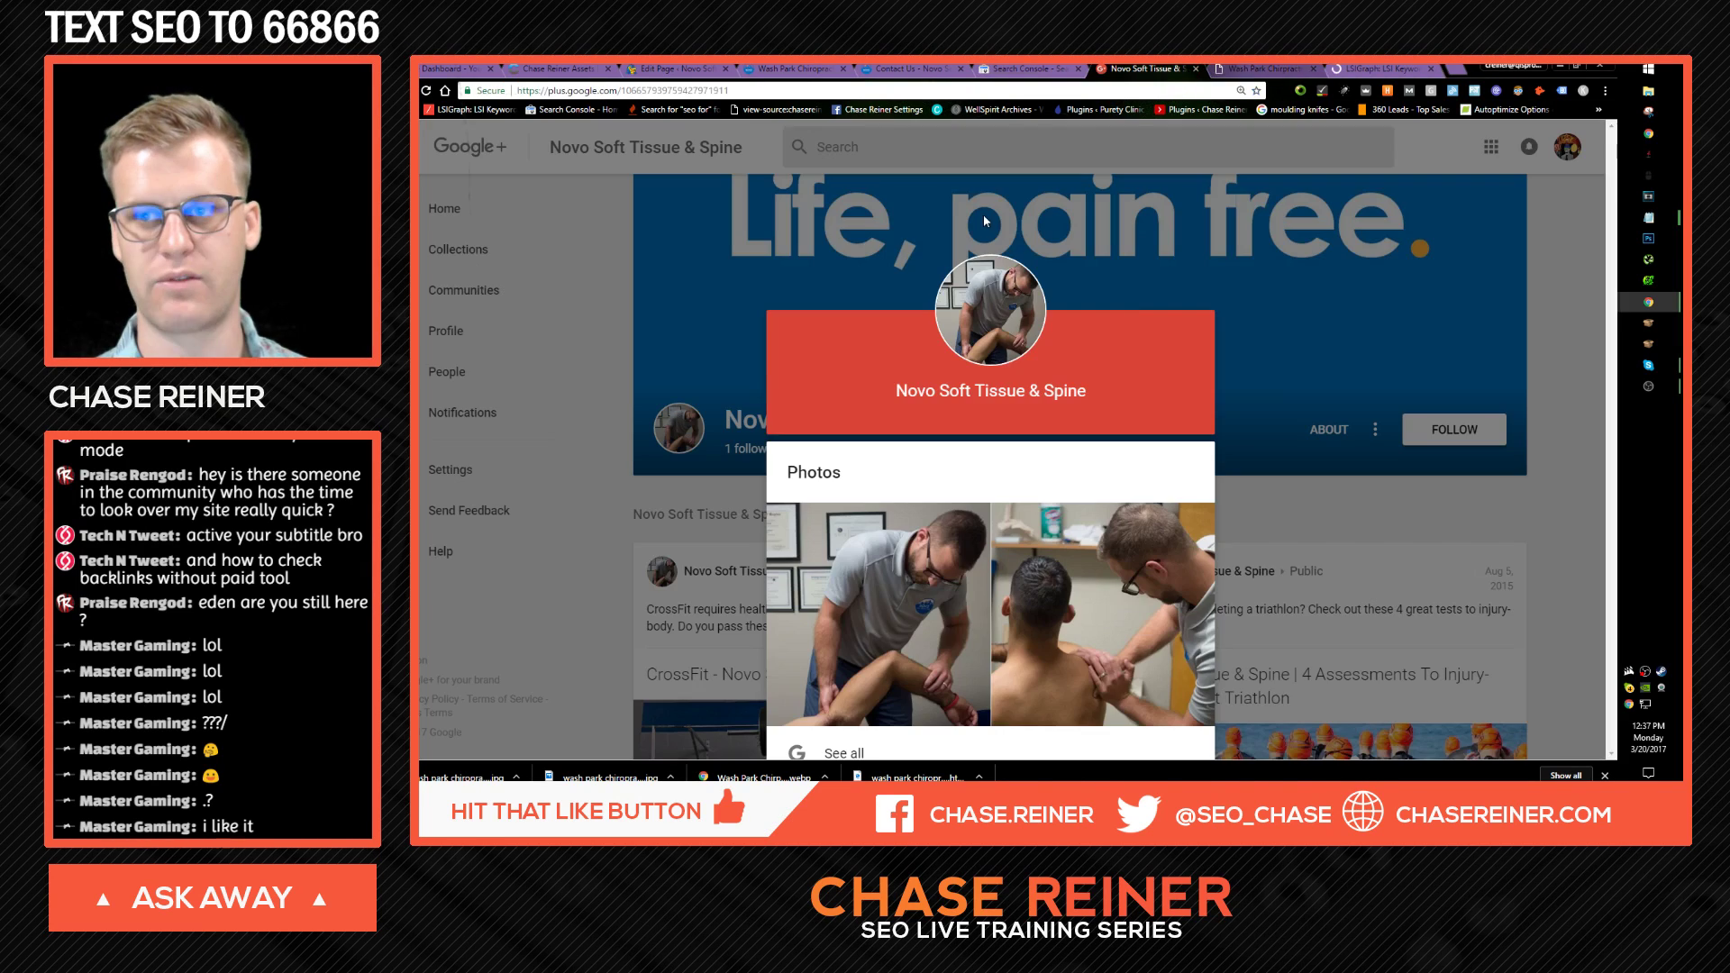
click(1383, 69)
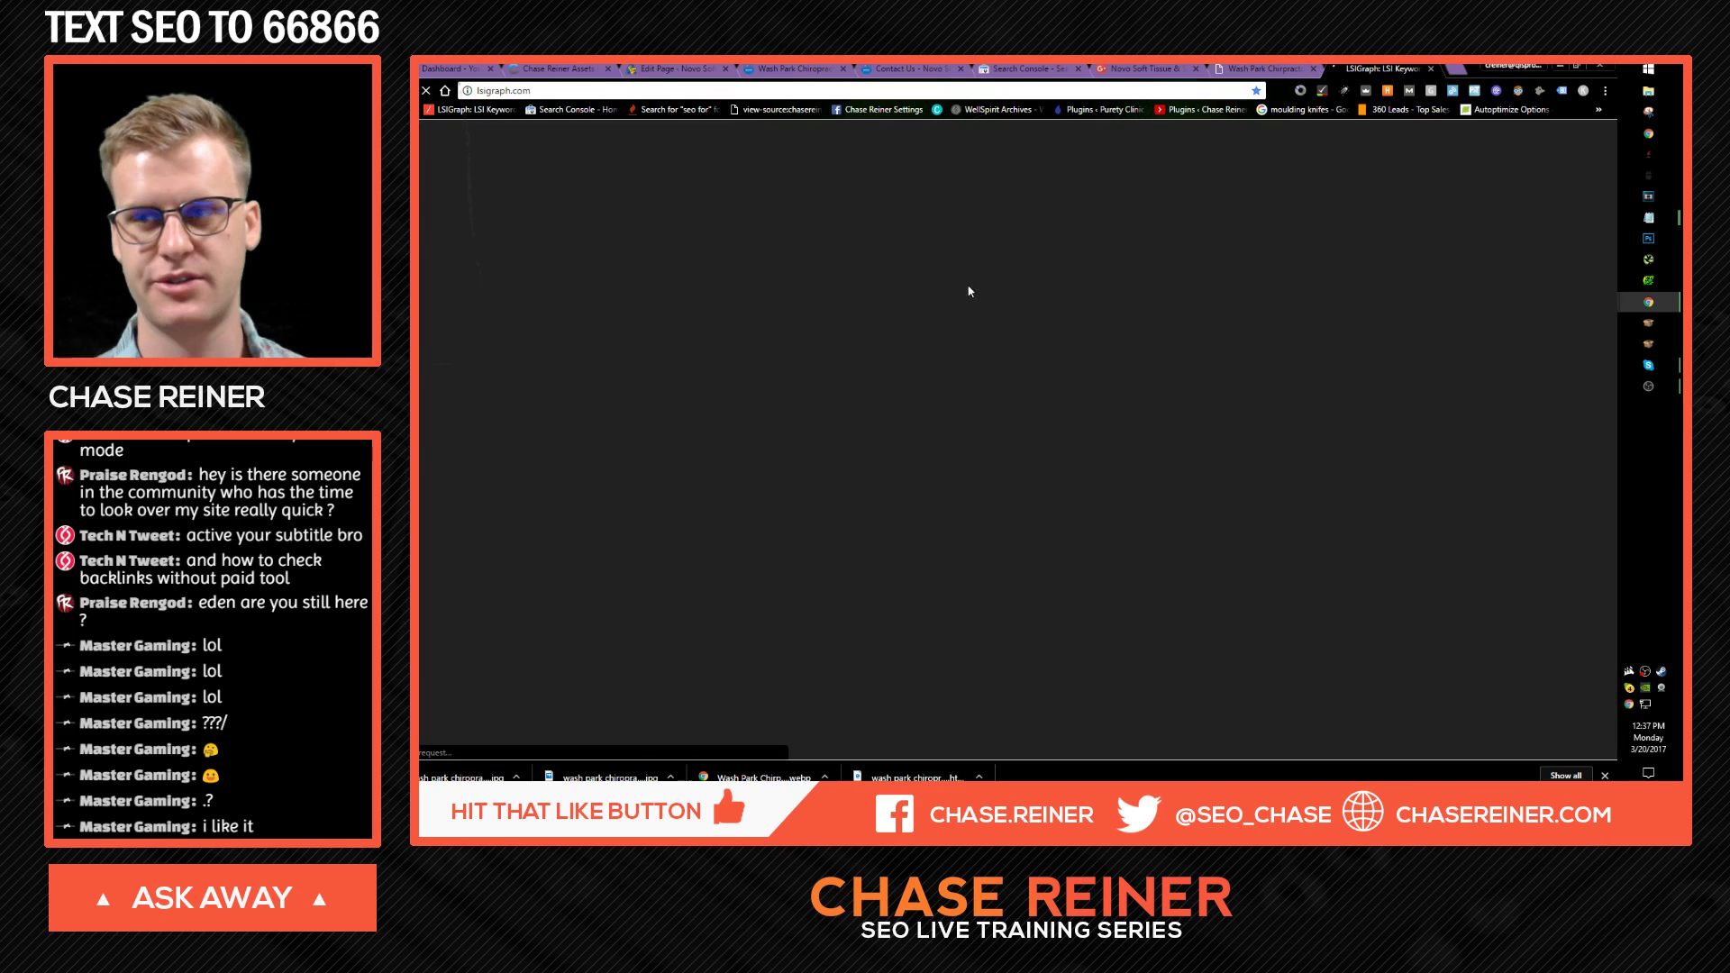
click(925, 437)
text(ch)
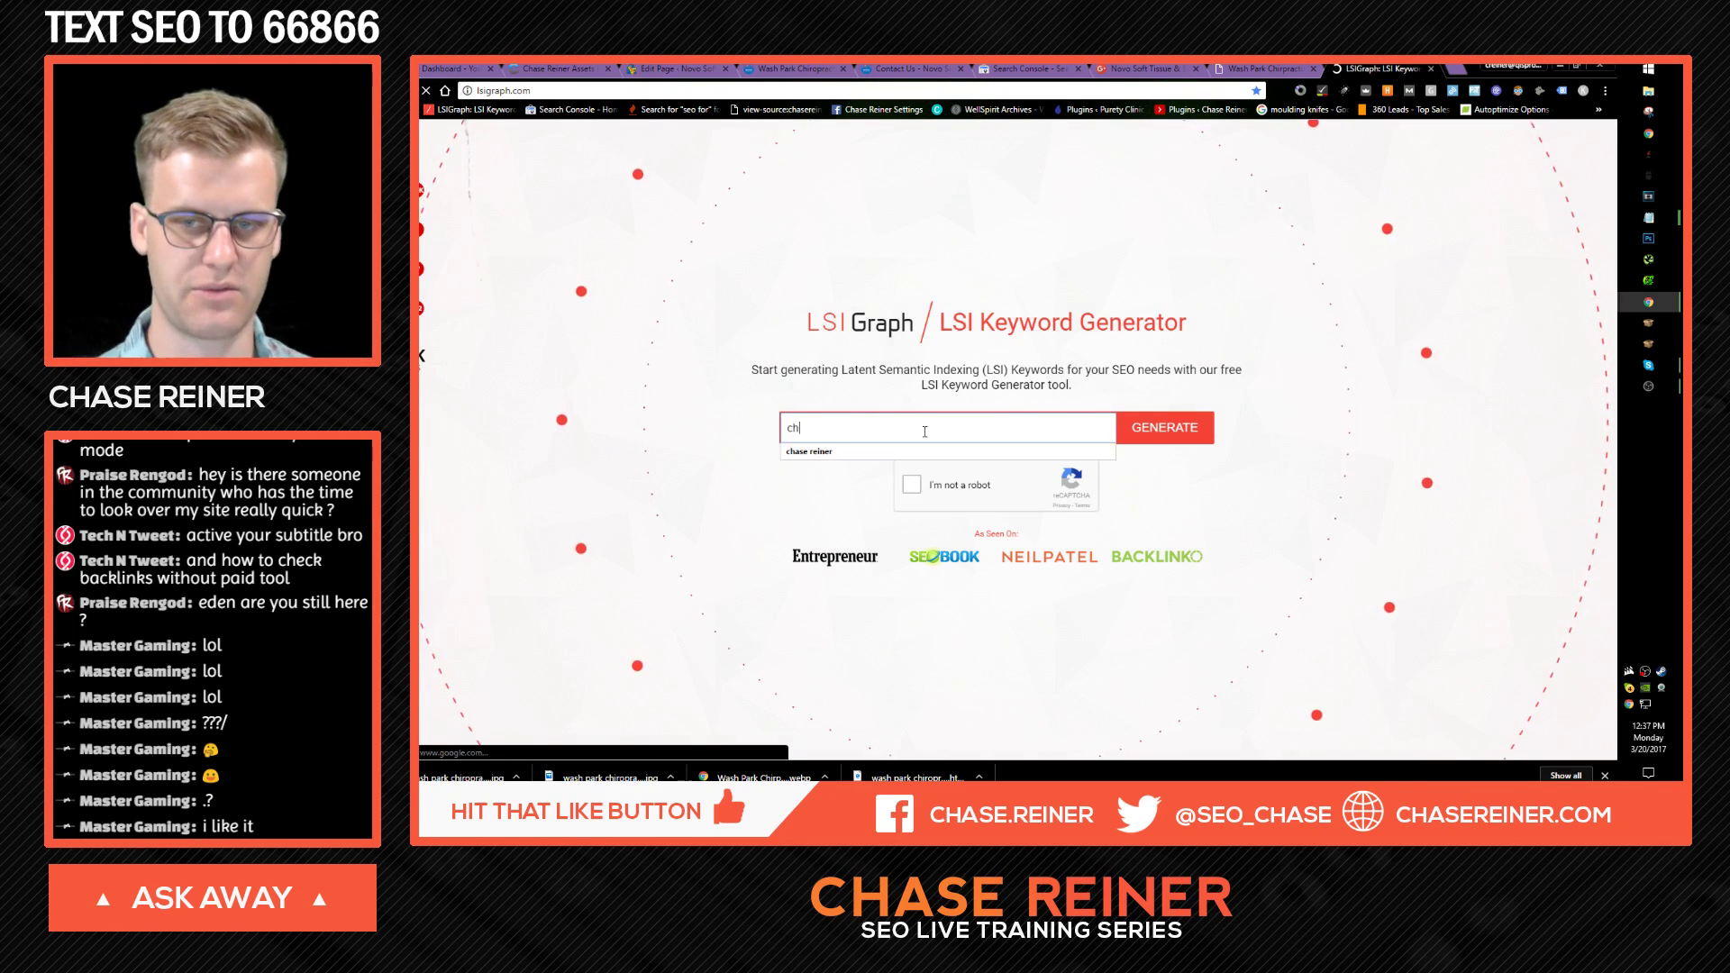
text(iropractor)
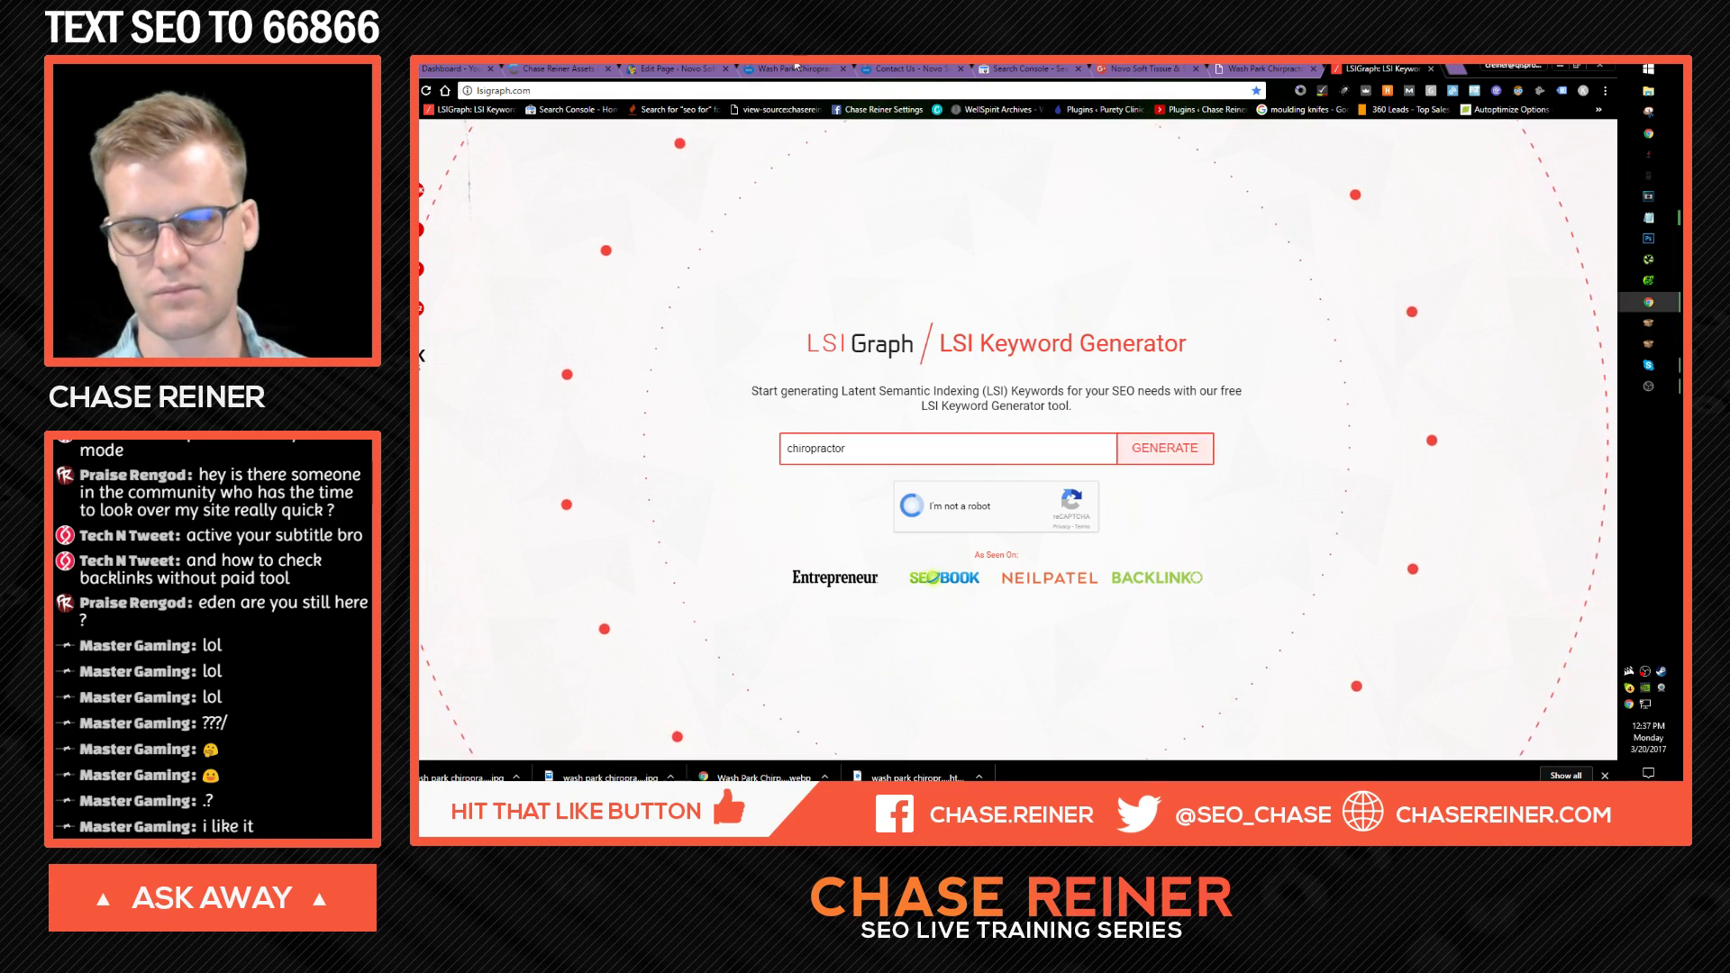
click(676, 69)
click(751, 69)
click(676, 69)
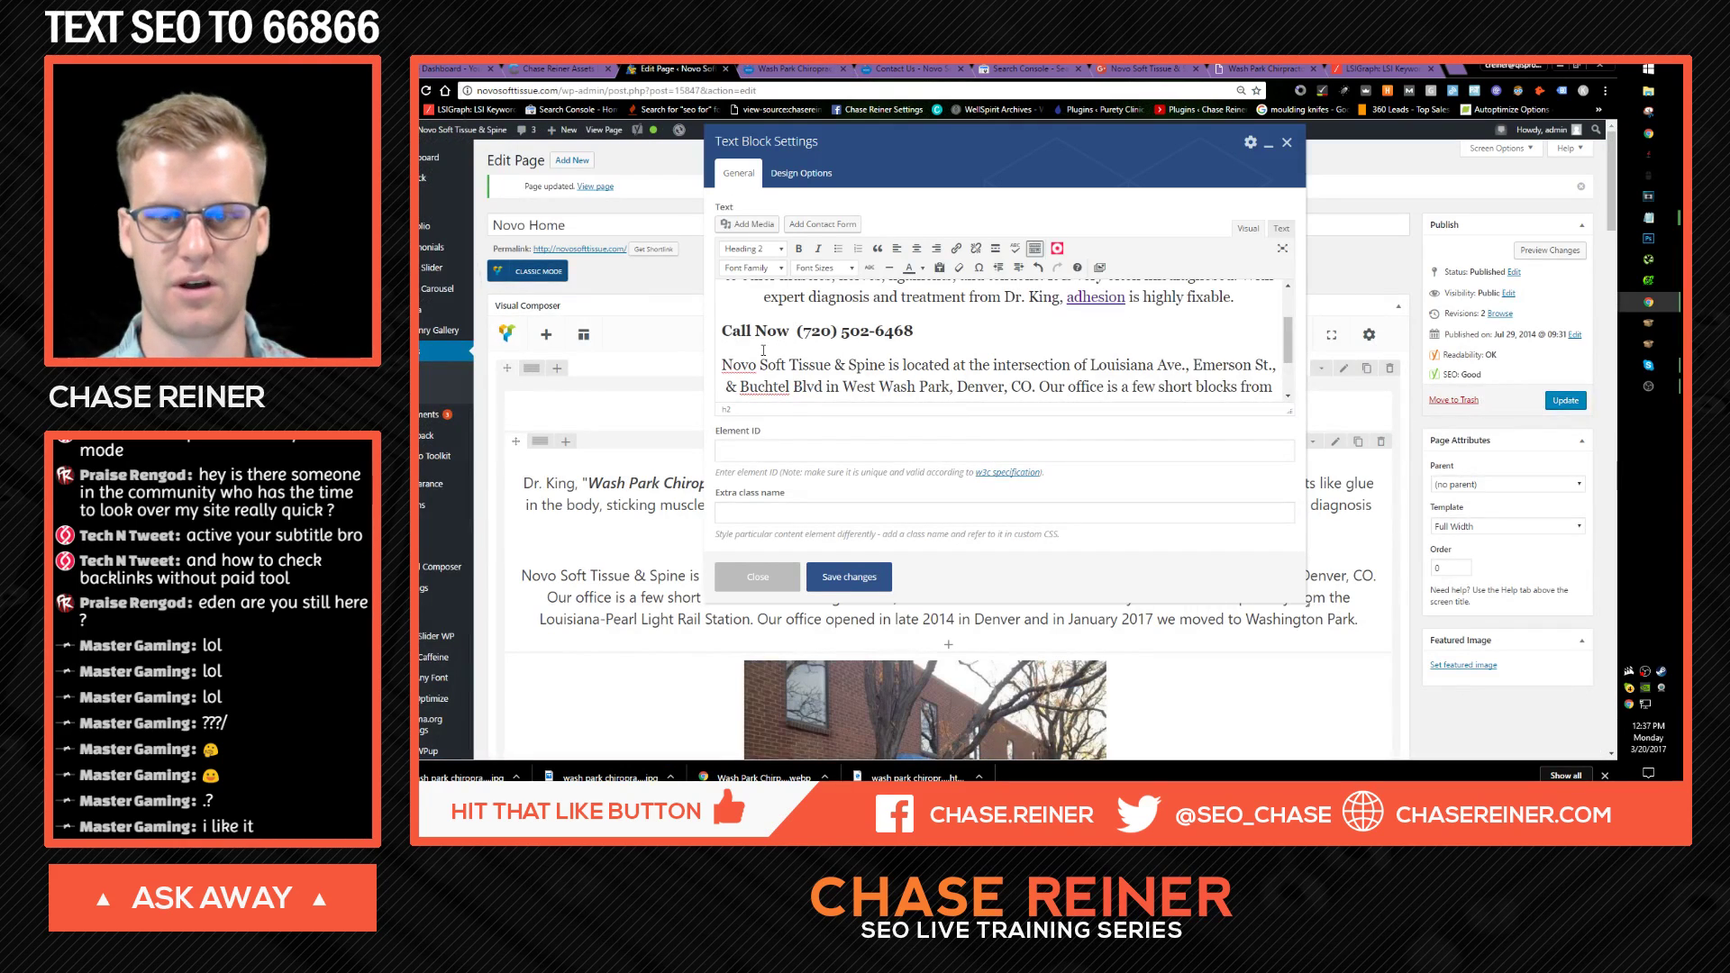
Step: Insert 'Novo Soft Tissue and Spine' into the Call Now heading and save the text block
text(Novo)
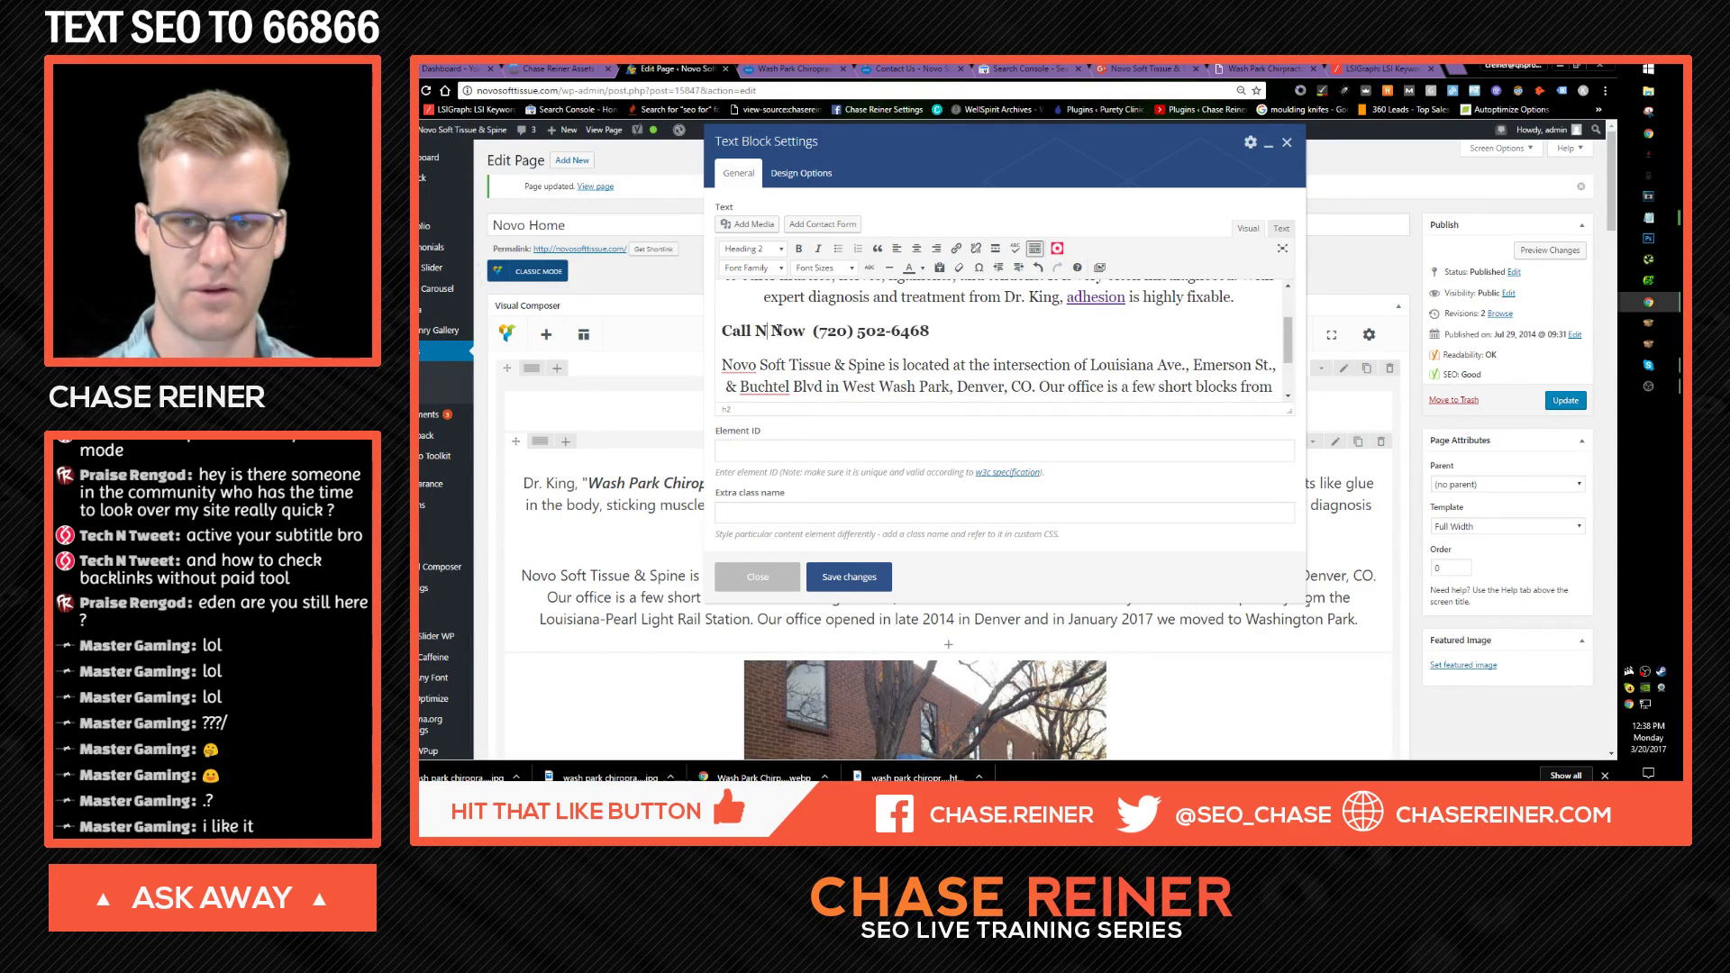
text( Soft Tissue)
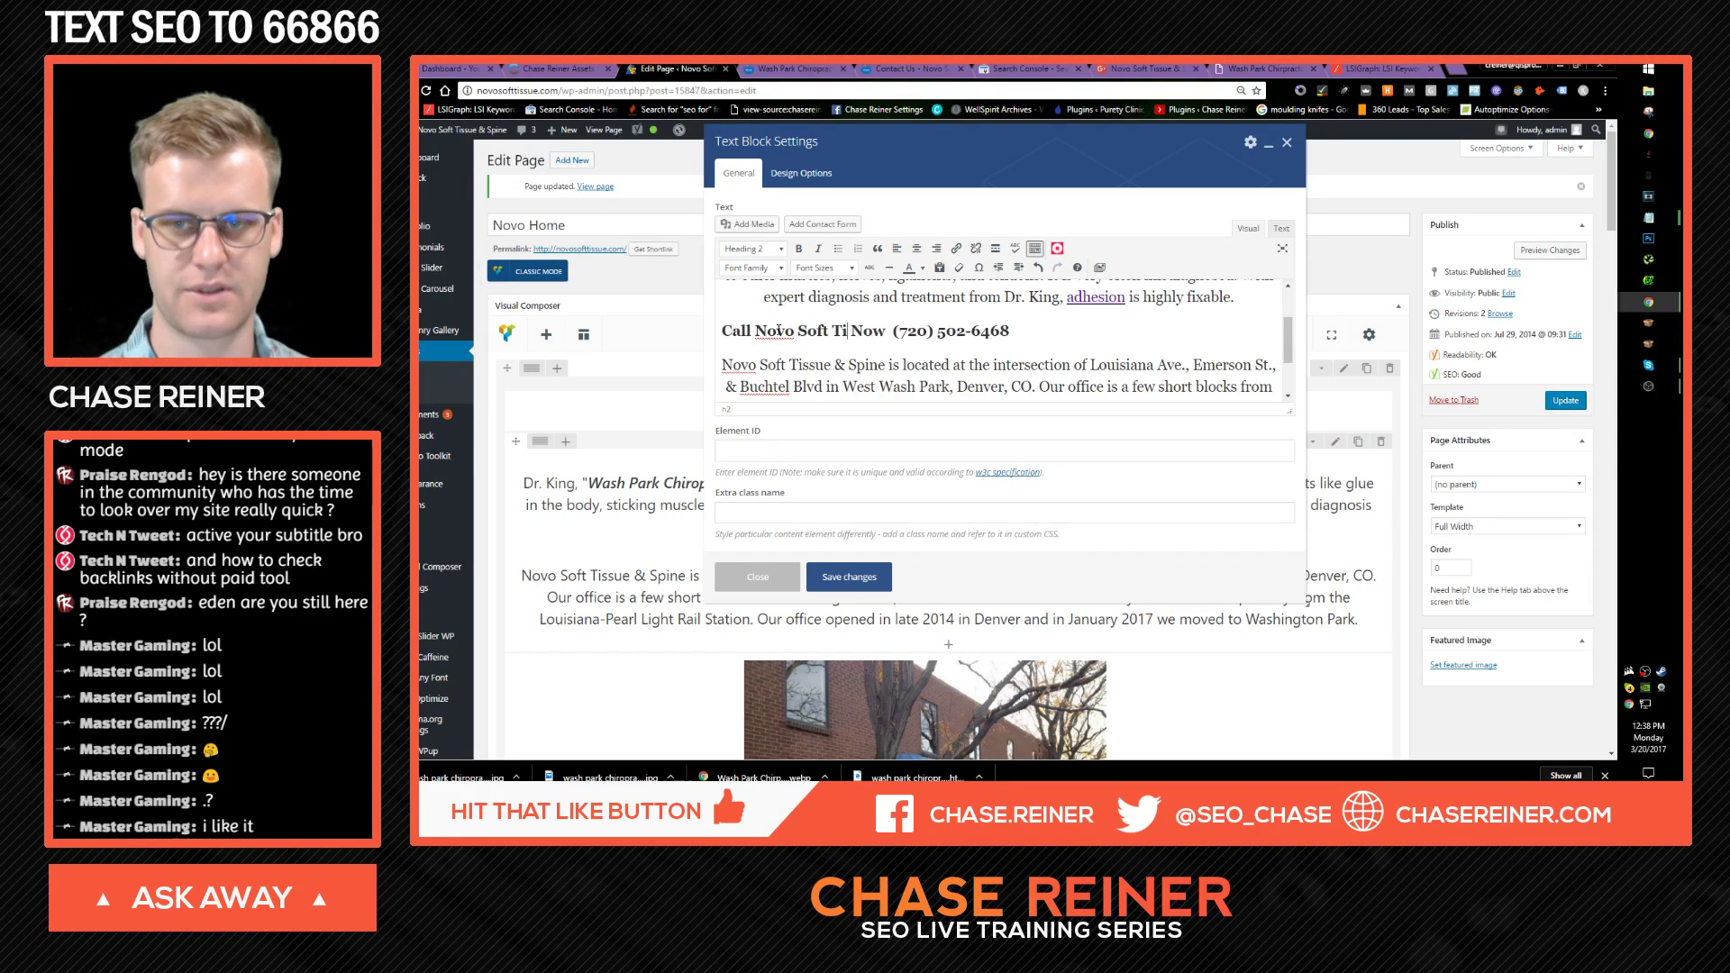
text( and Spine)
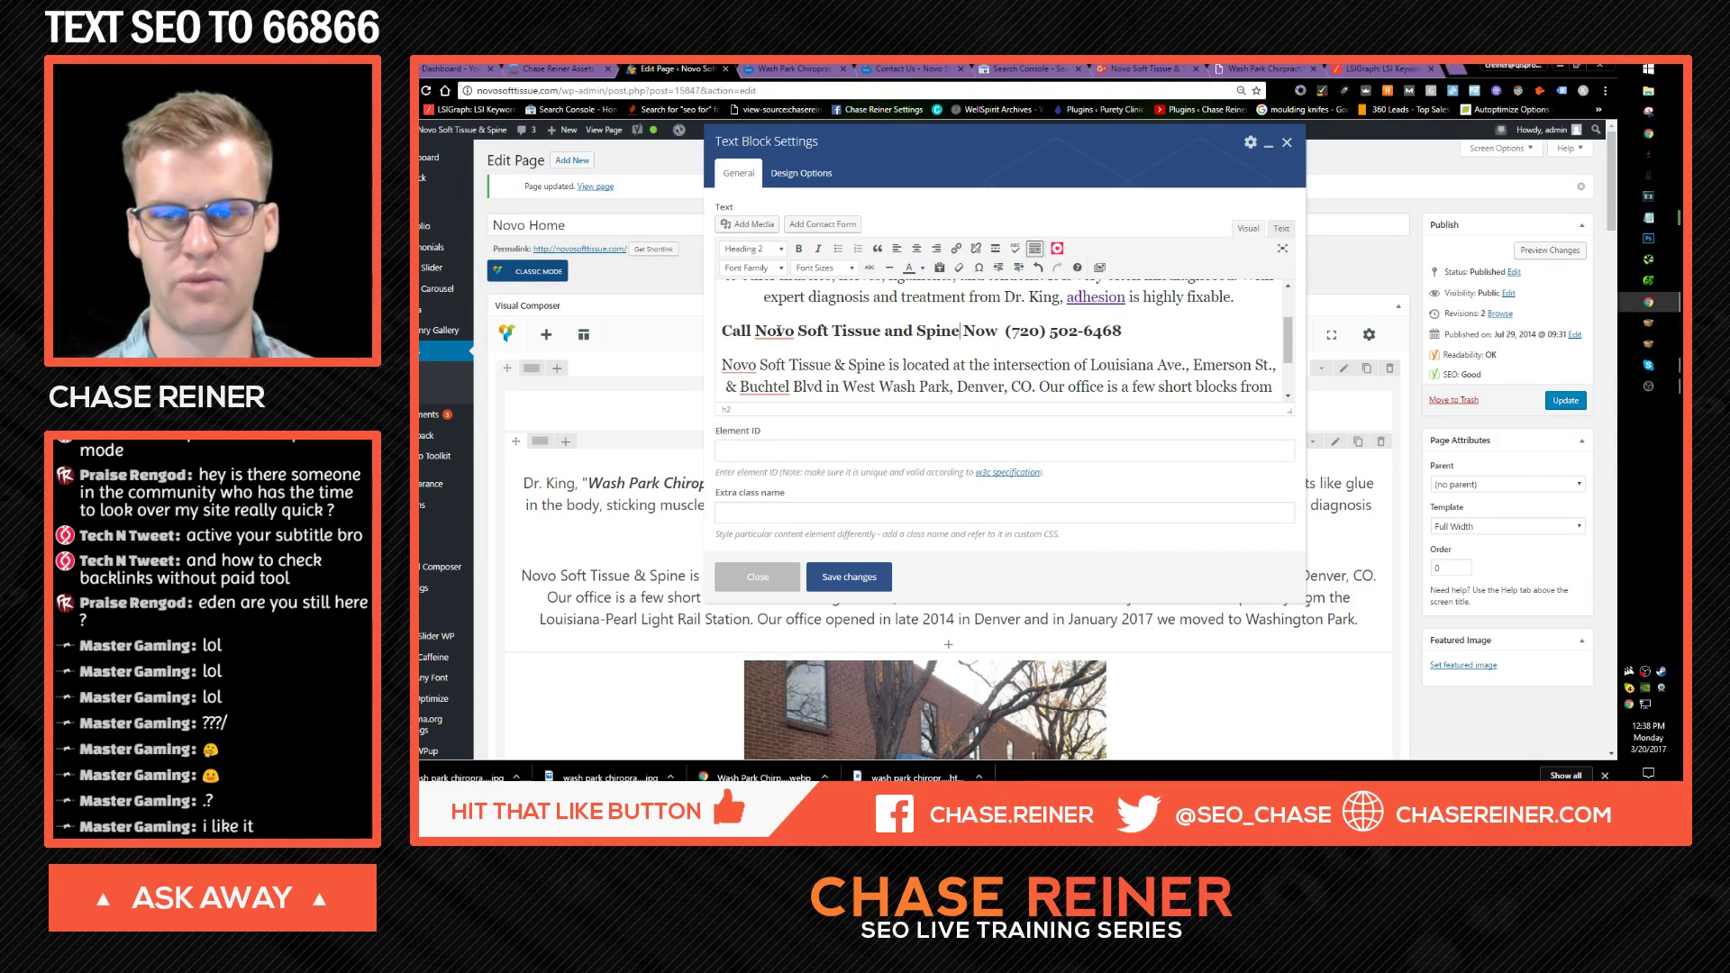
scroll(1055, 316, up, 1)
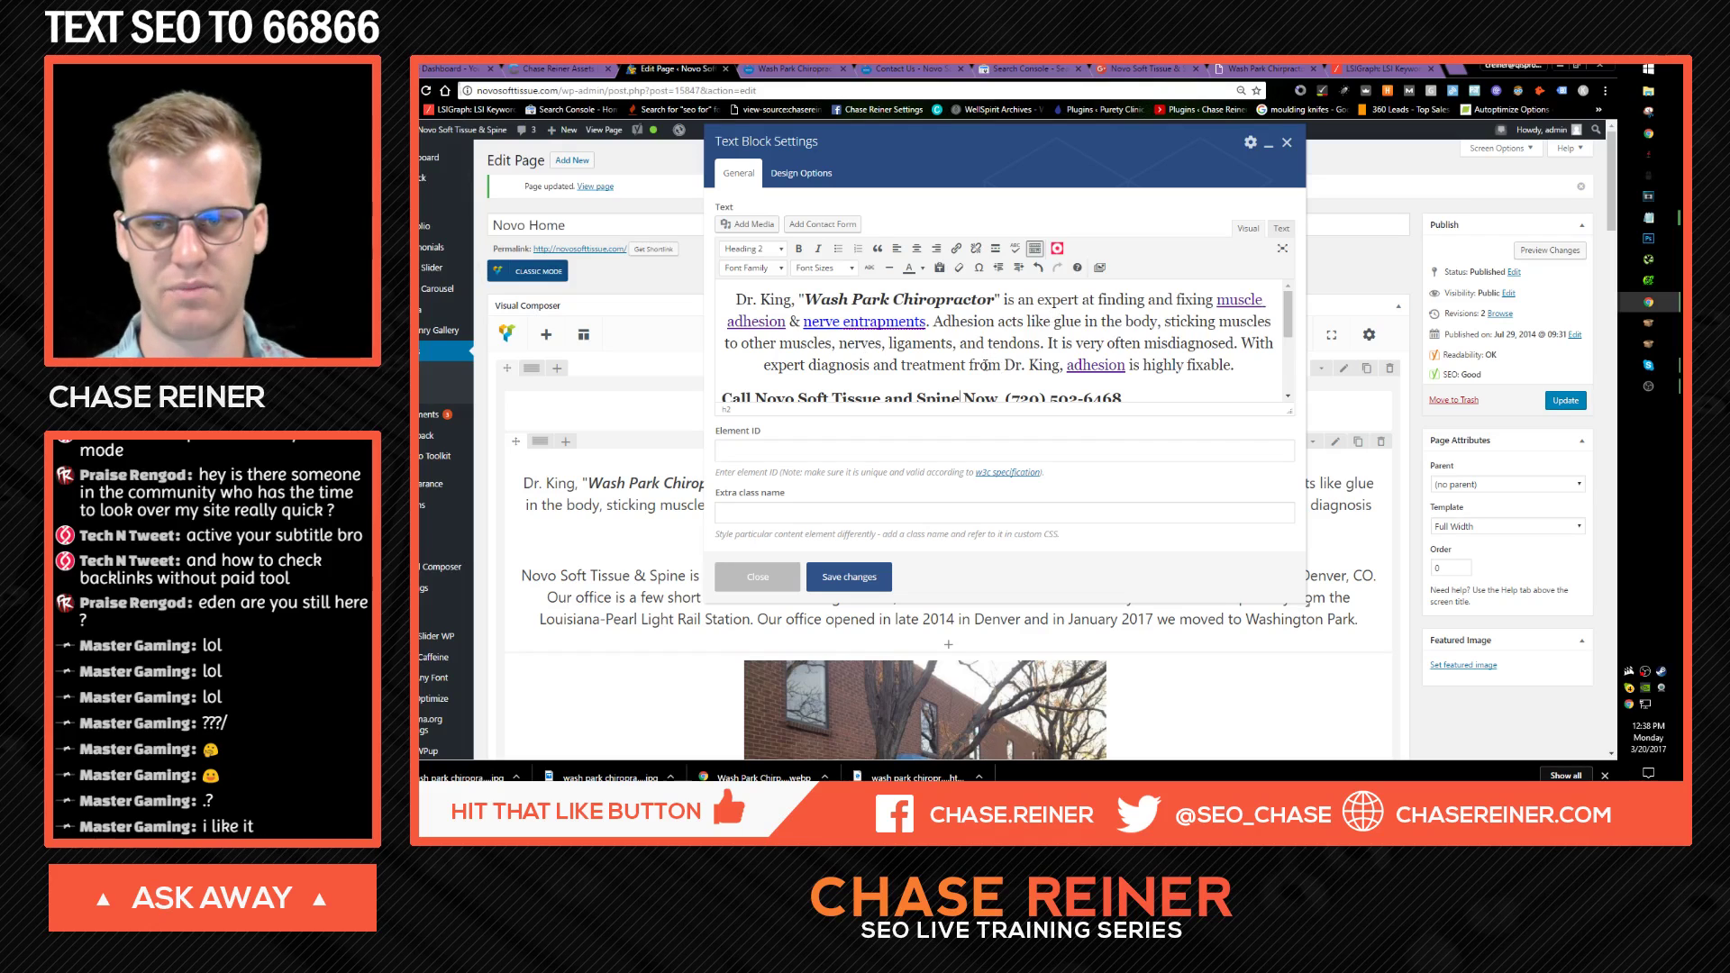
scroll(988, 365, down, 1)
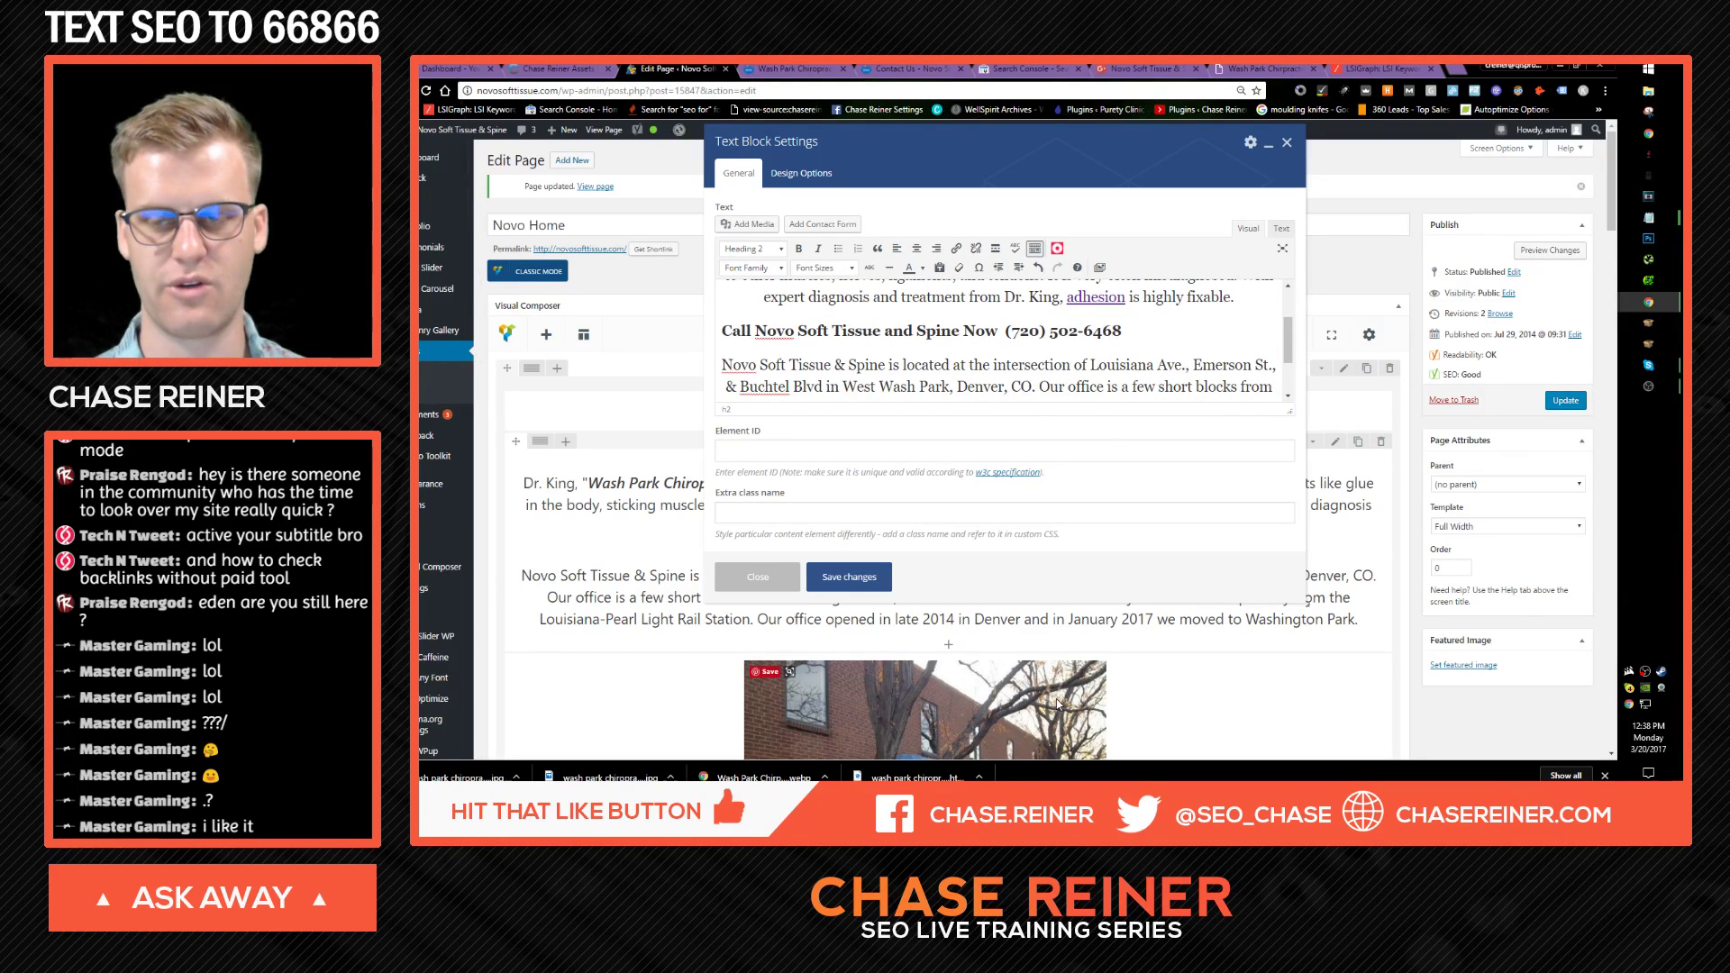
scroll(1152, 550, down, 2)
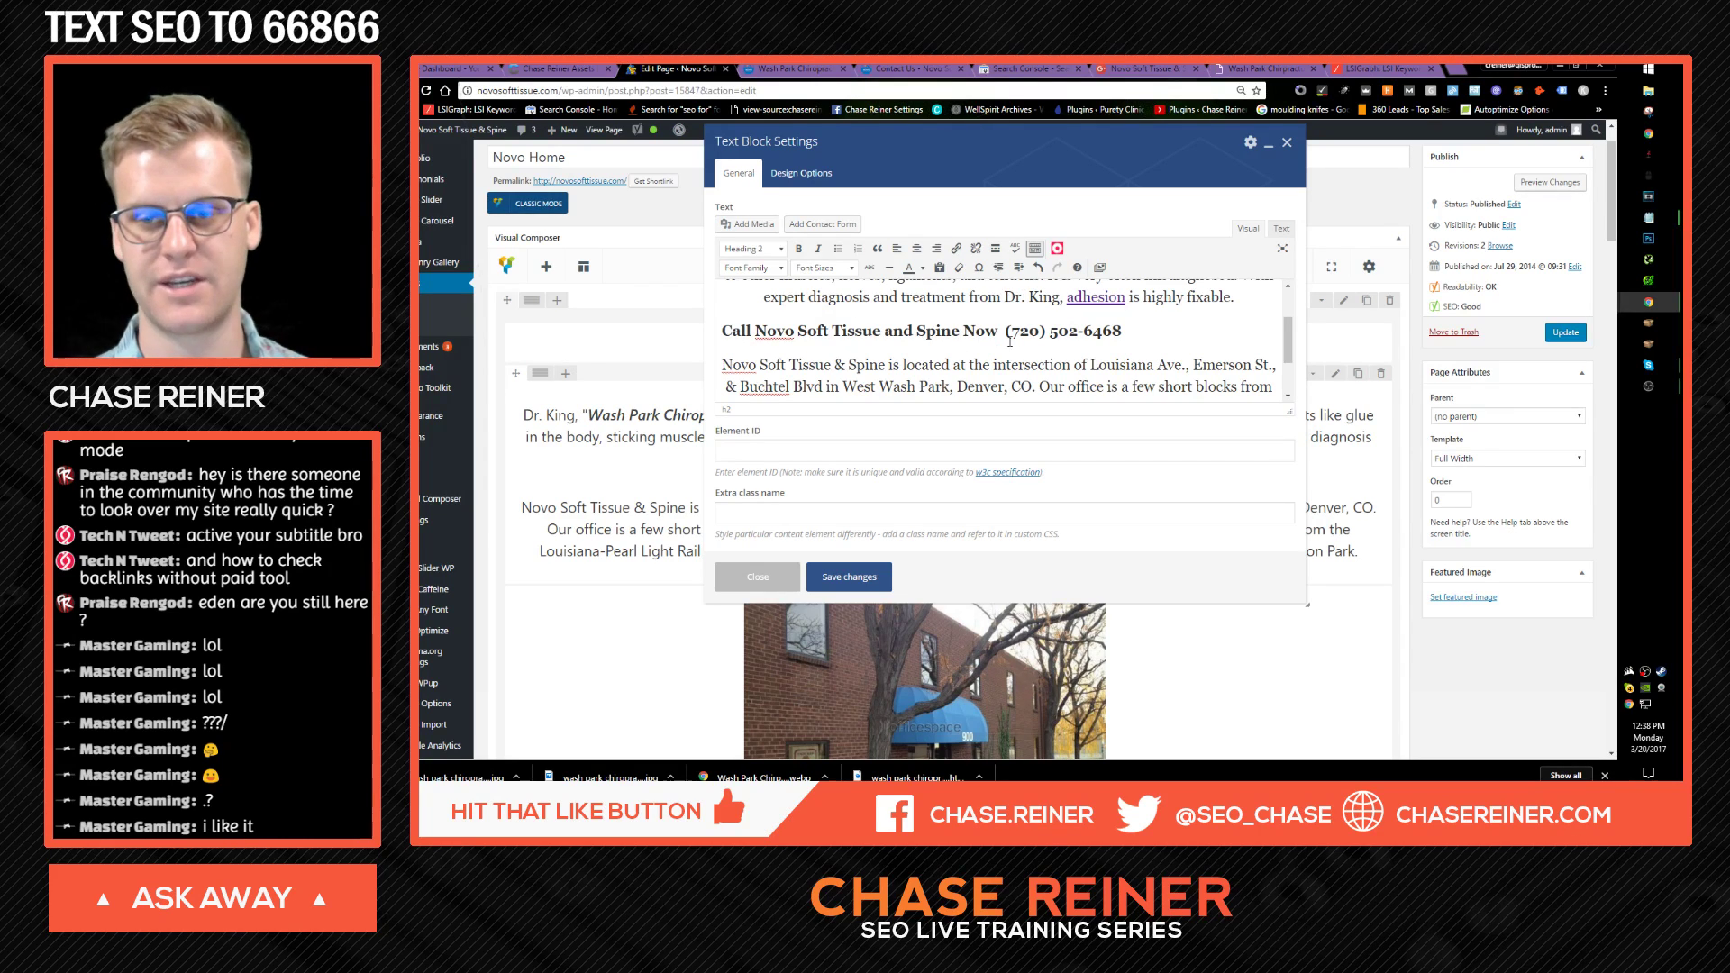
click(832, 365)
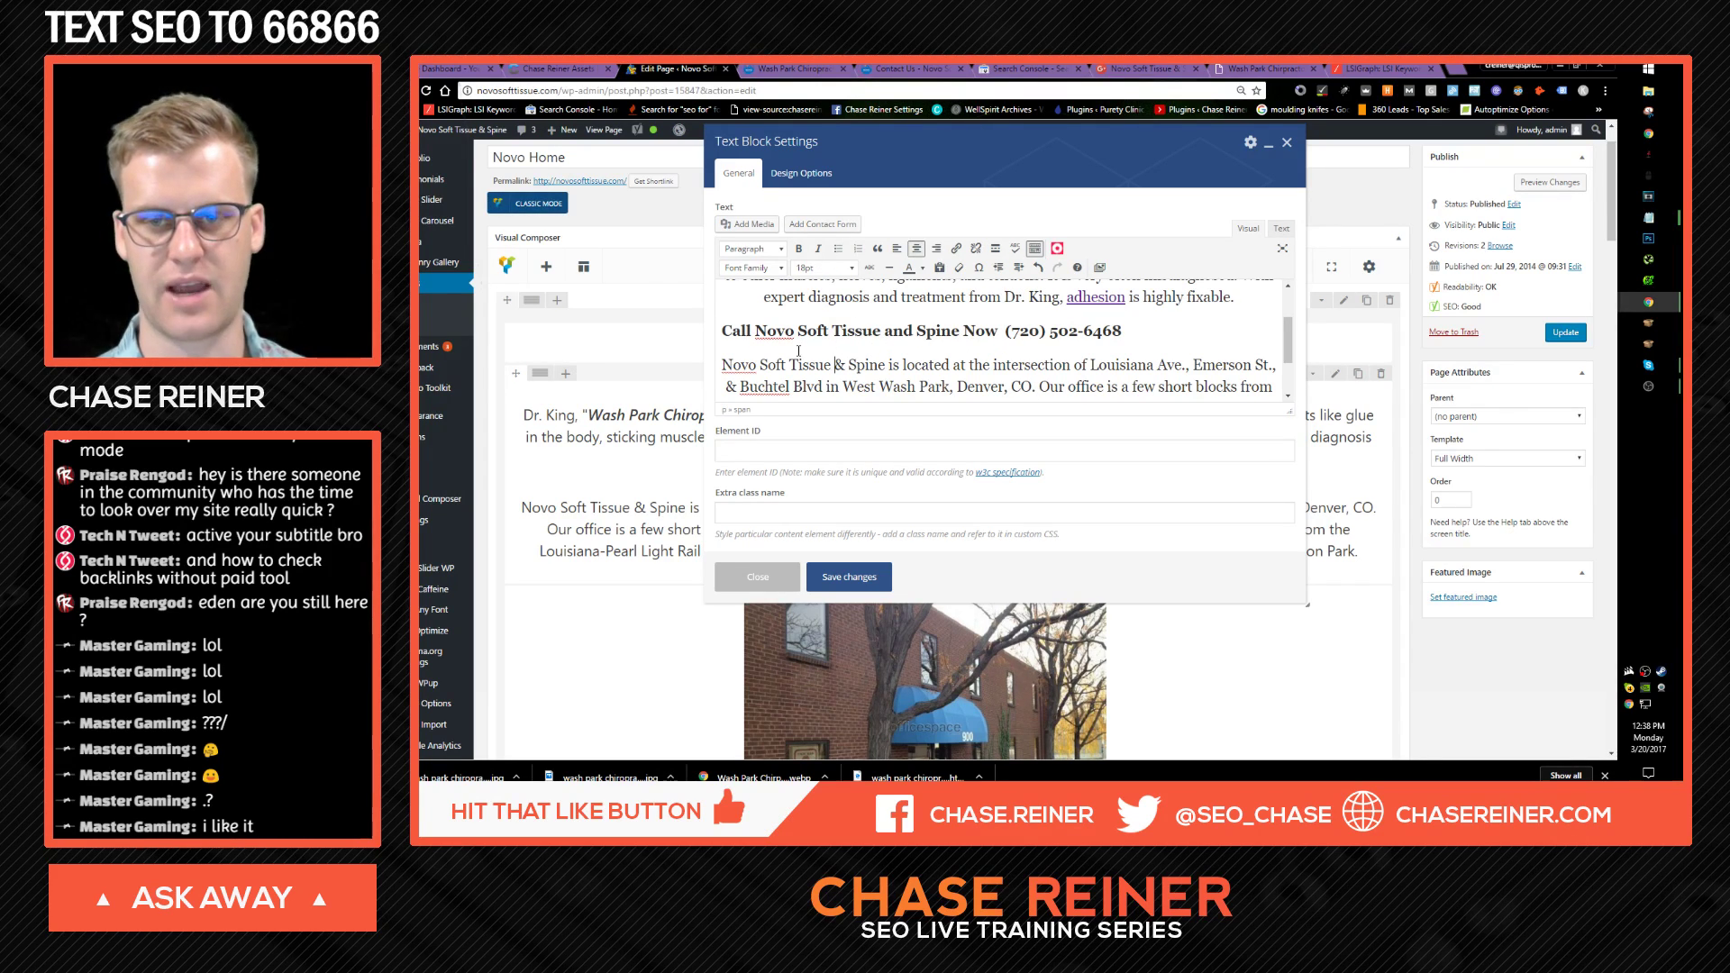
click(737, 340)
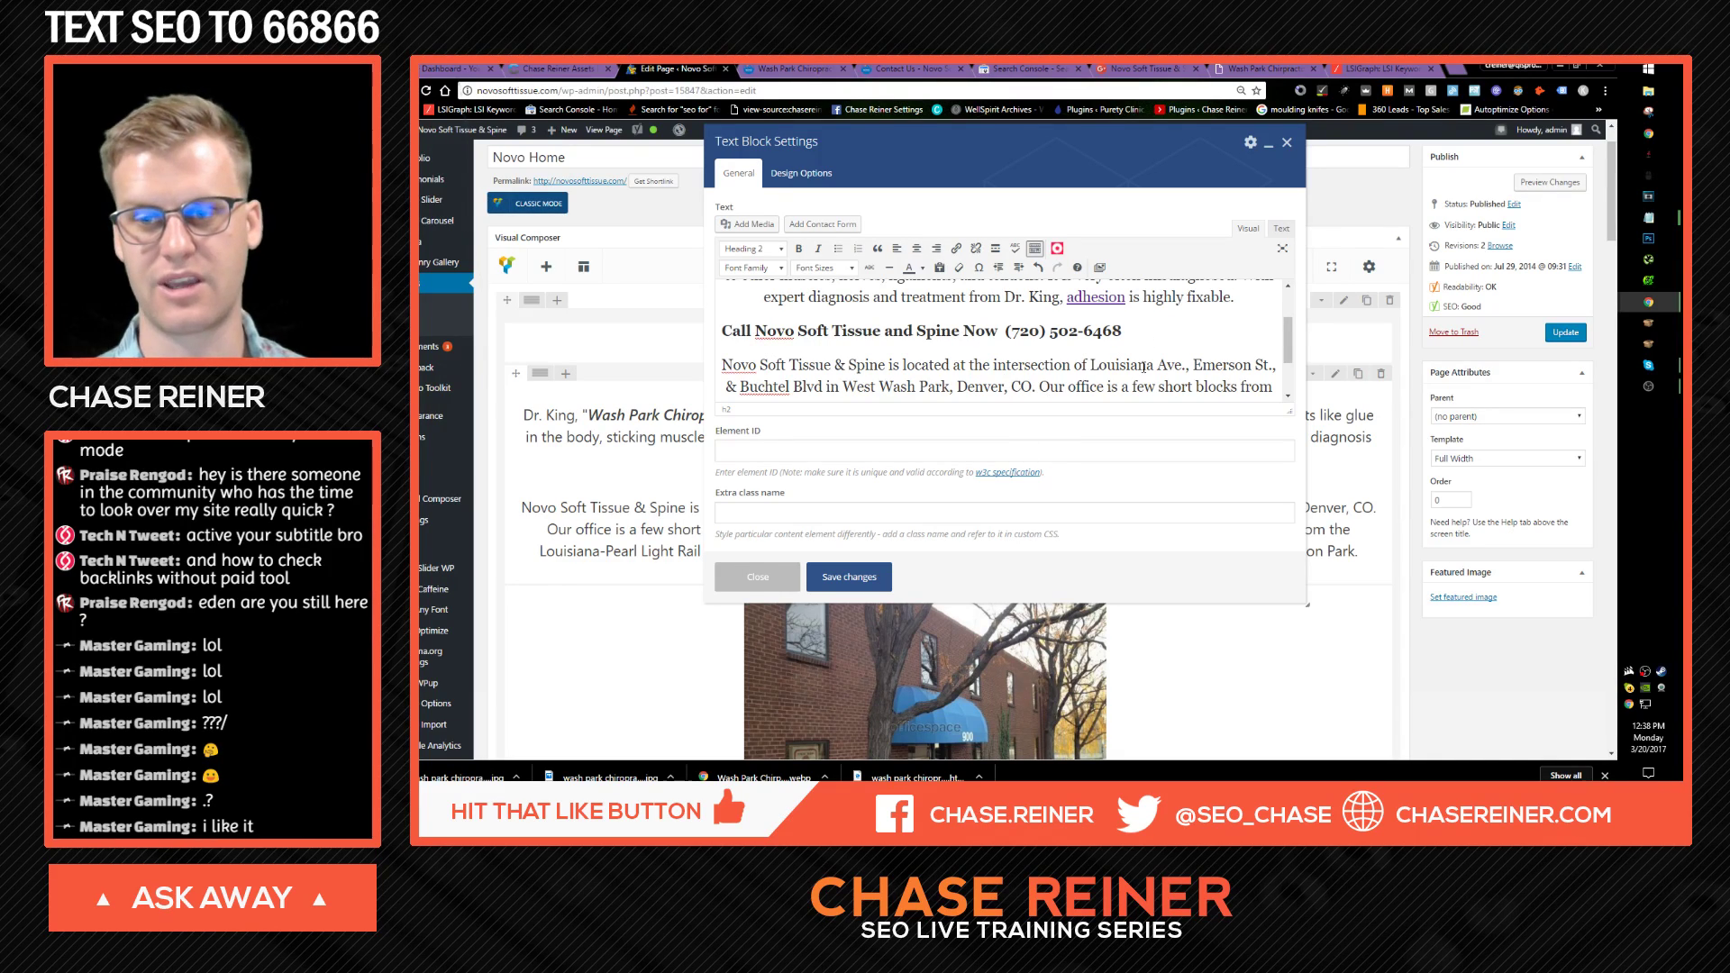
drag(997, 365, 1000, 401)
click(1000, 333)
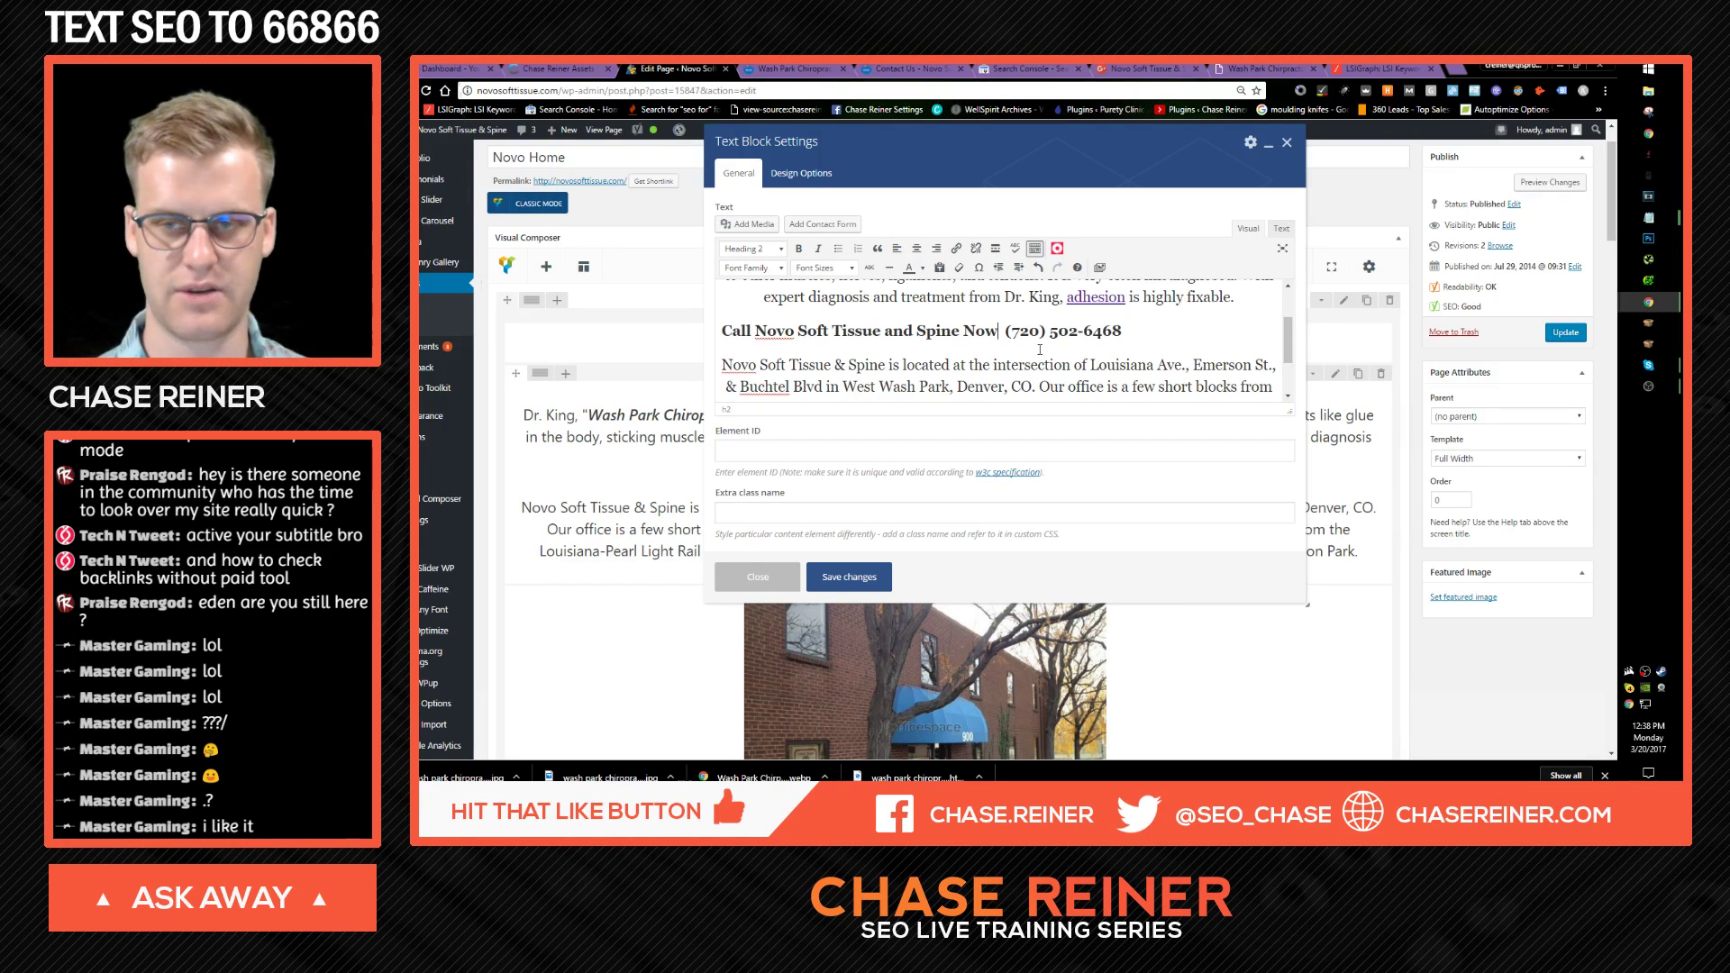
click(845, 579)
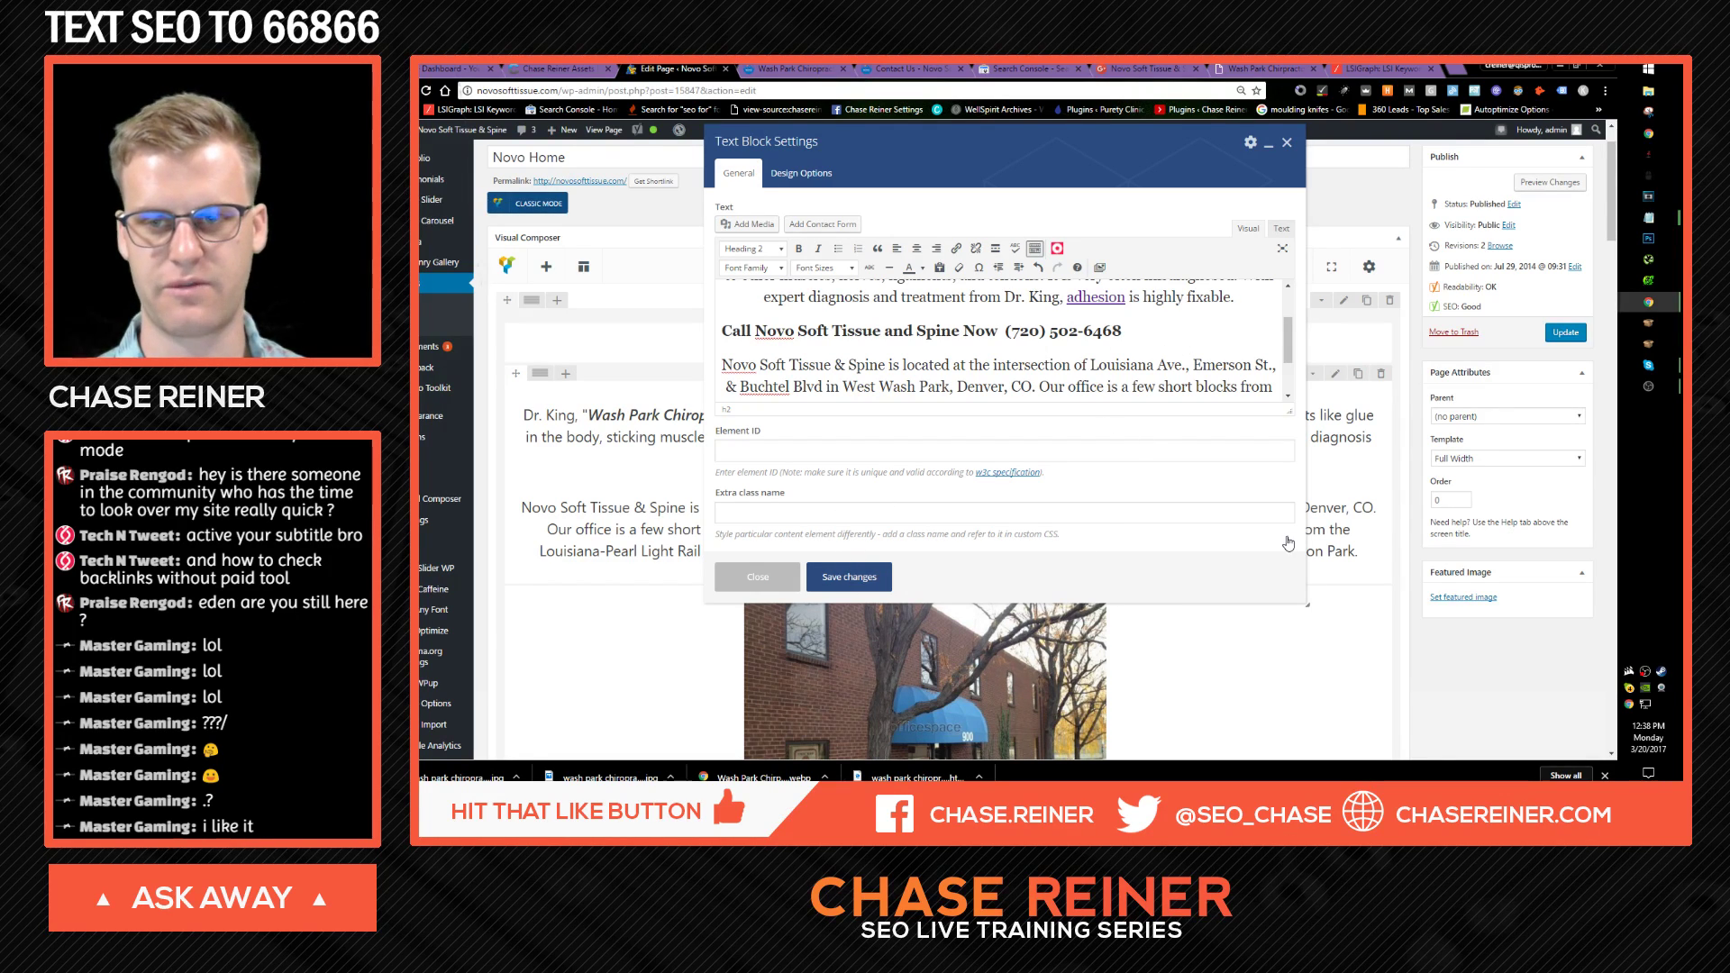
Step: Update the Novo Home page and view the new phone heading on the live homepage
click(1572, 333)
click(783, 68)
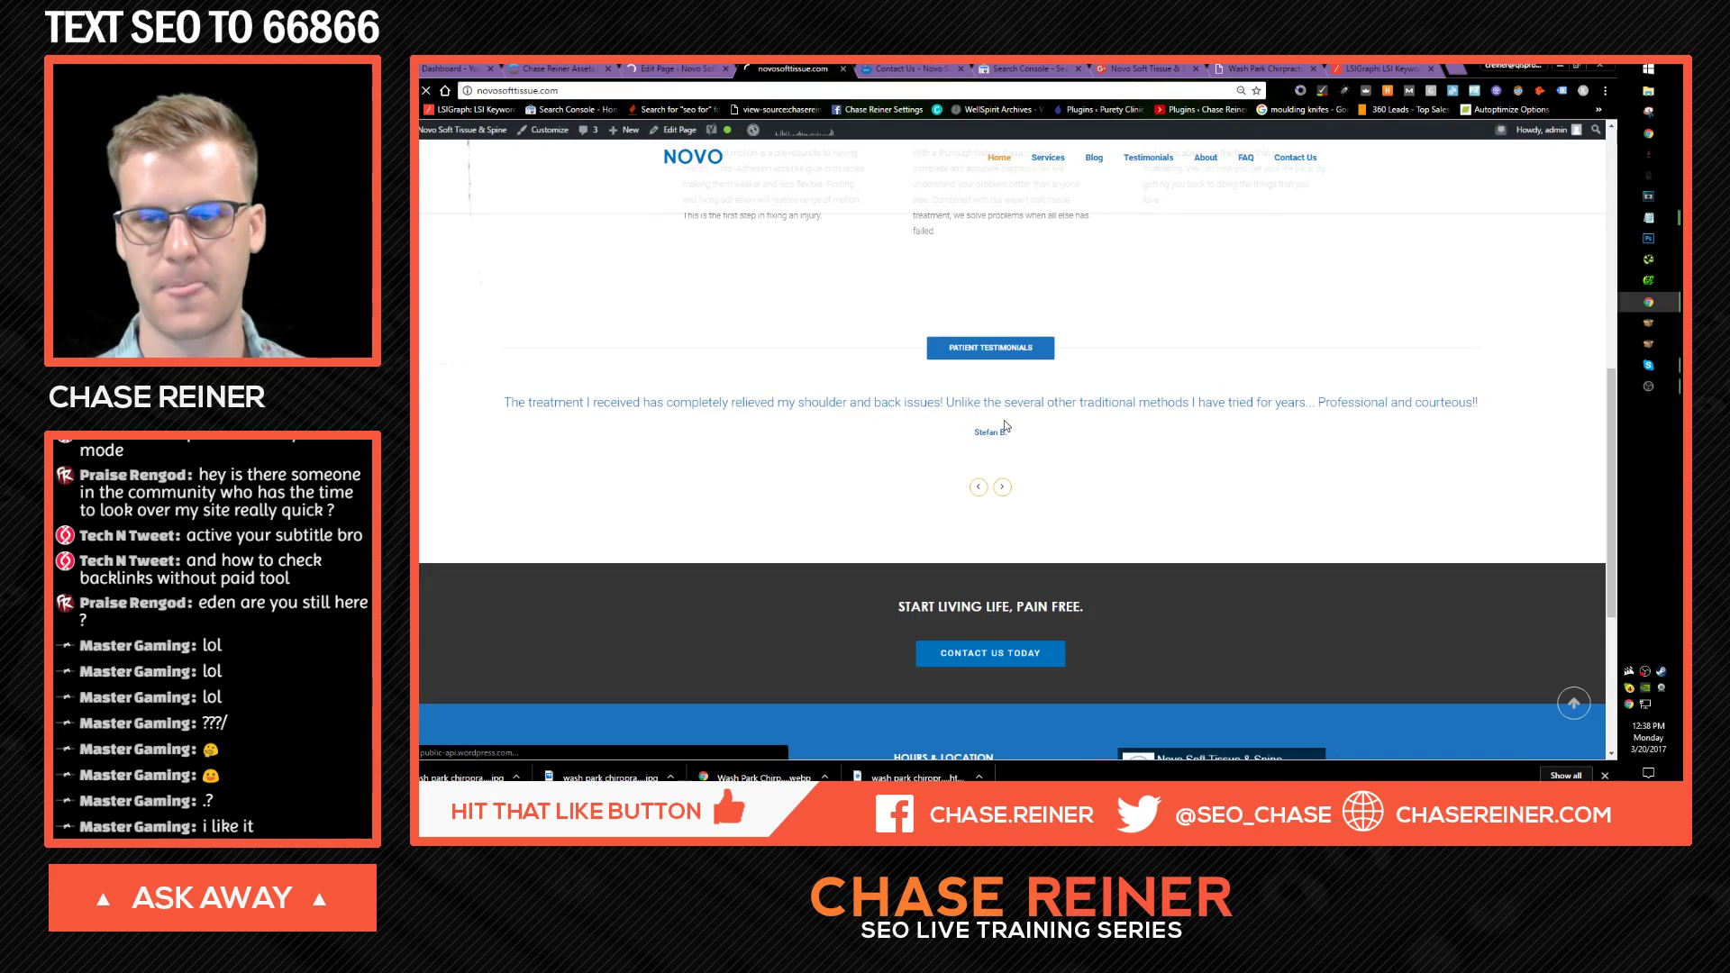
scroll(955, 391, up, 5)
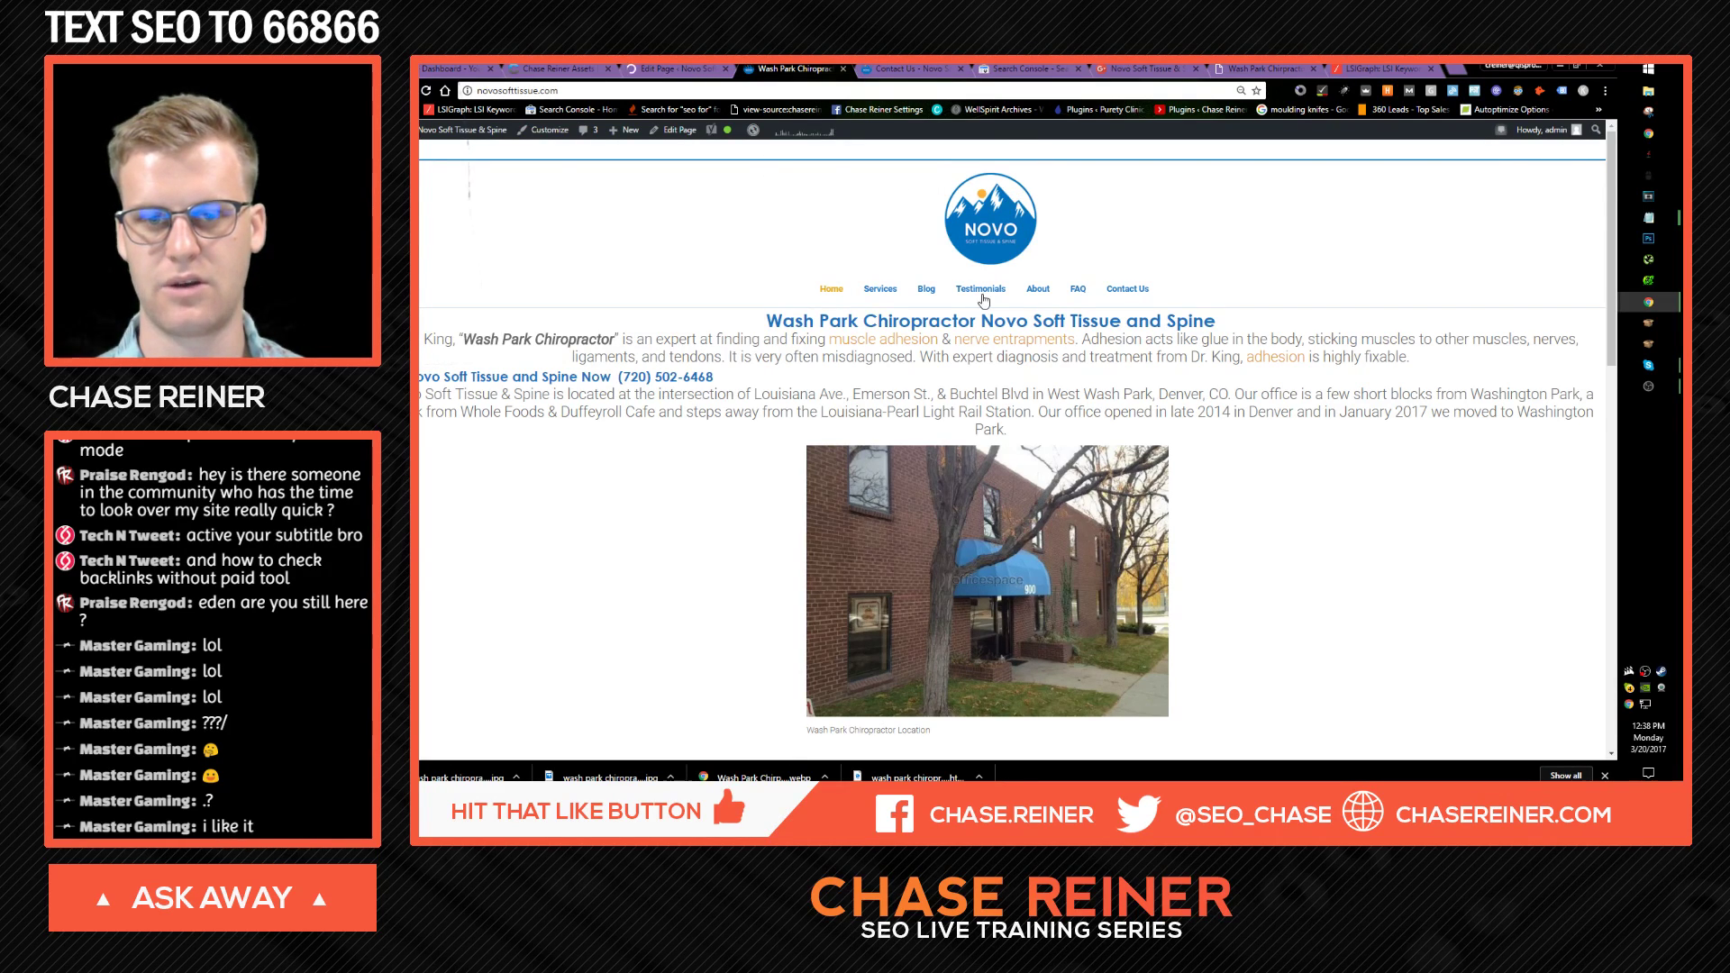
Step: Return to the page editor and reopen the phone heading's text block
click(892, 68)
click(650, 69)
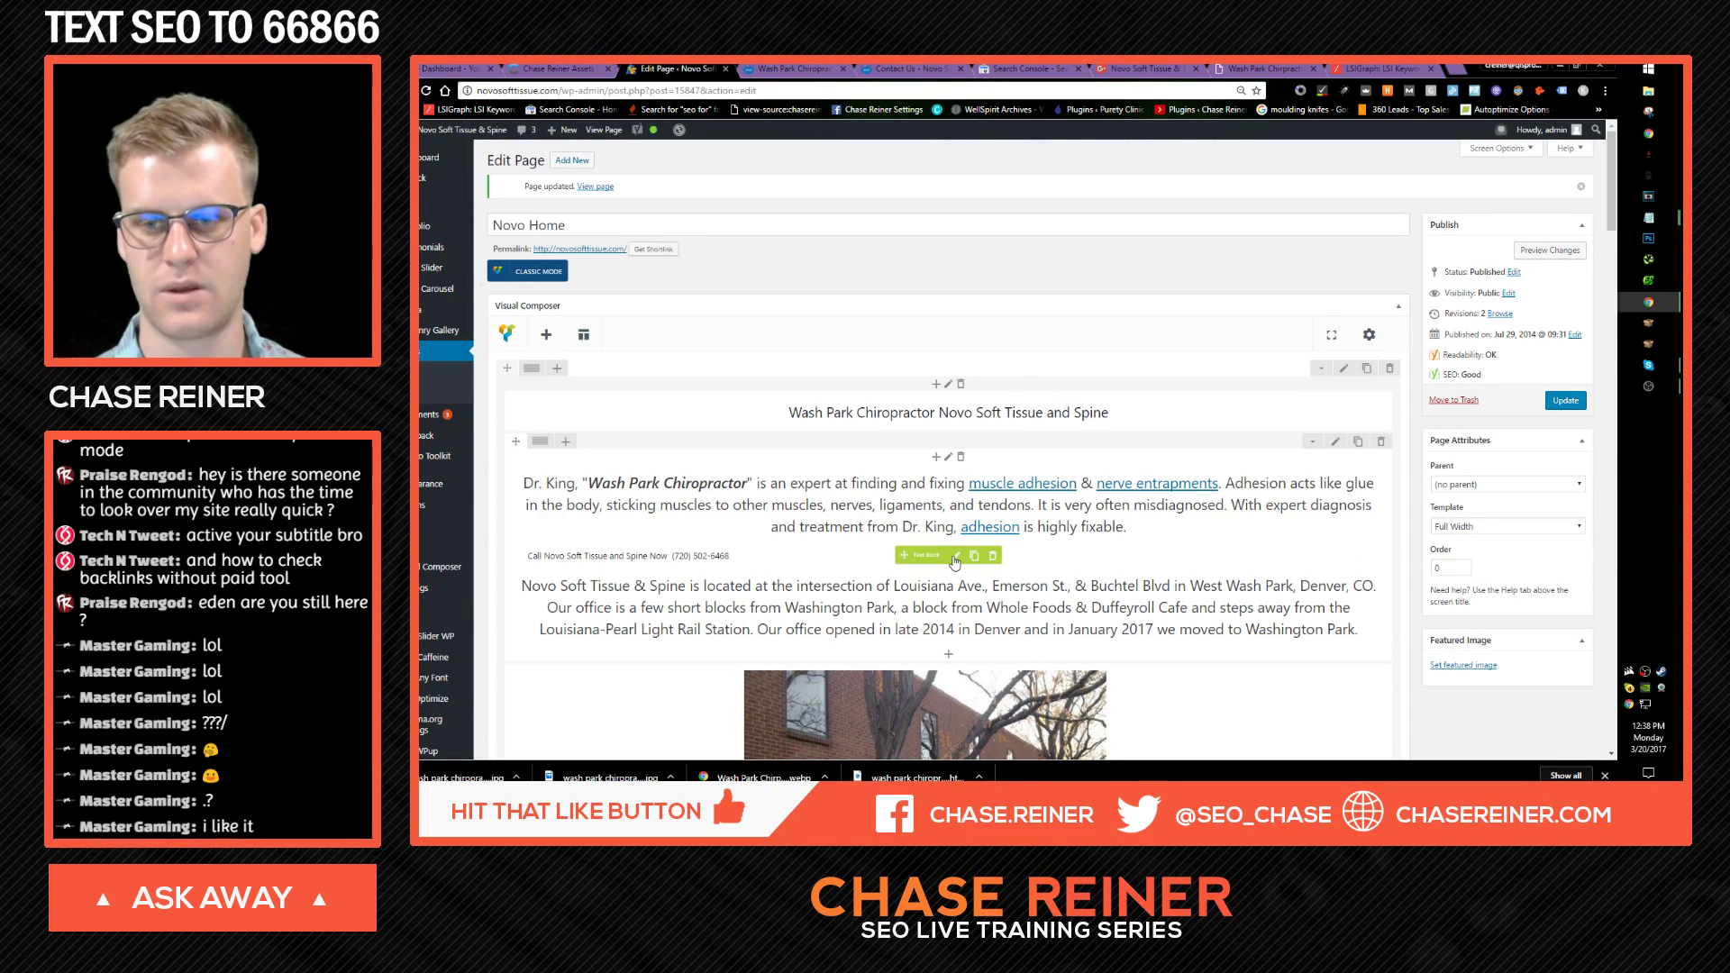
click(955, 557)
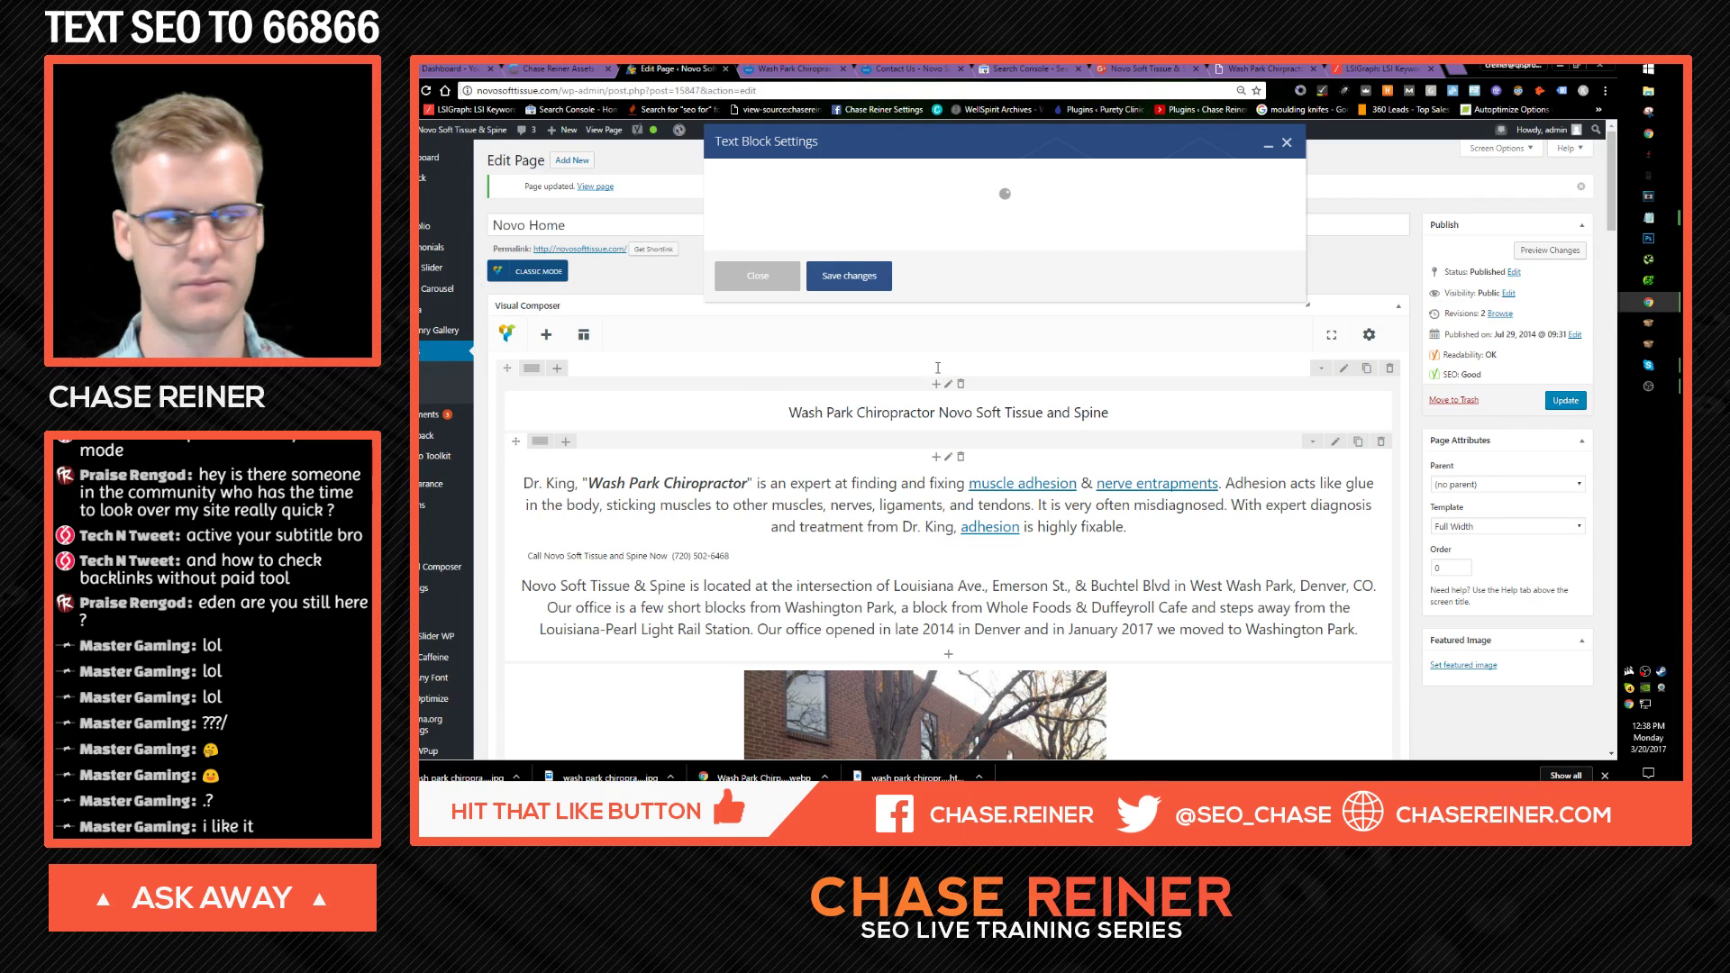
Step: Center-align the 'Call Novo Soft Tissue and Spine Now' heading
scroll(892, 368, down, 1)
drag(1130, 332, 677, 311)
click(1030, 330)
drag(1132, 330, 720, 330)
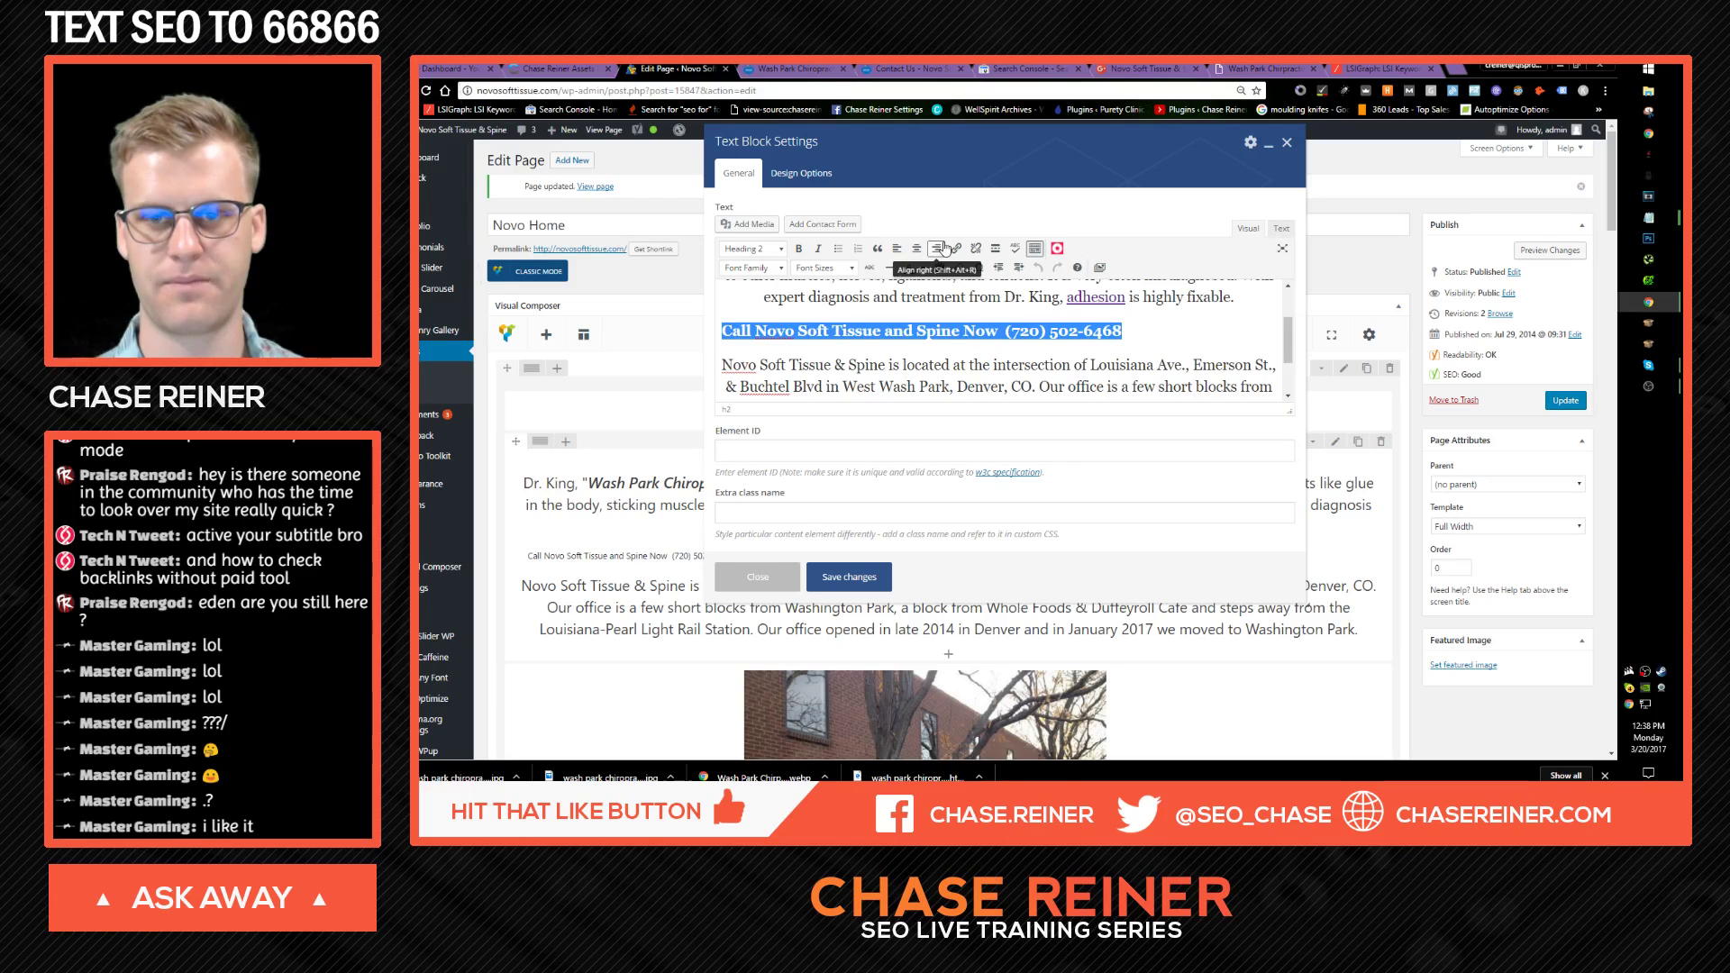
click(916, 248)
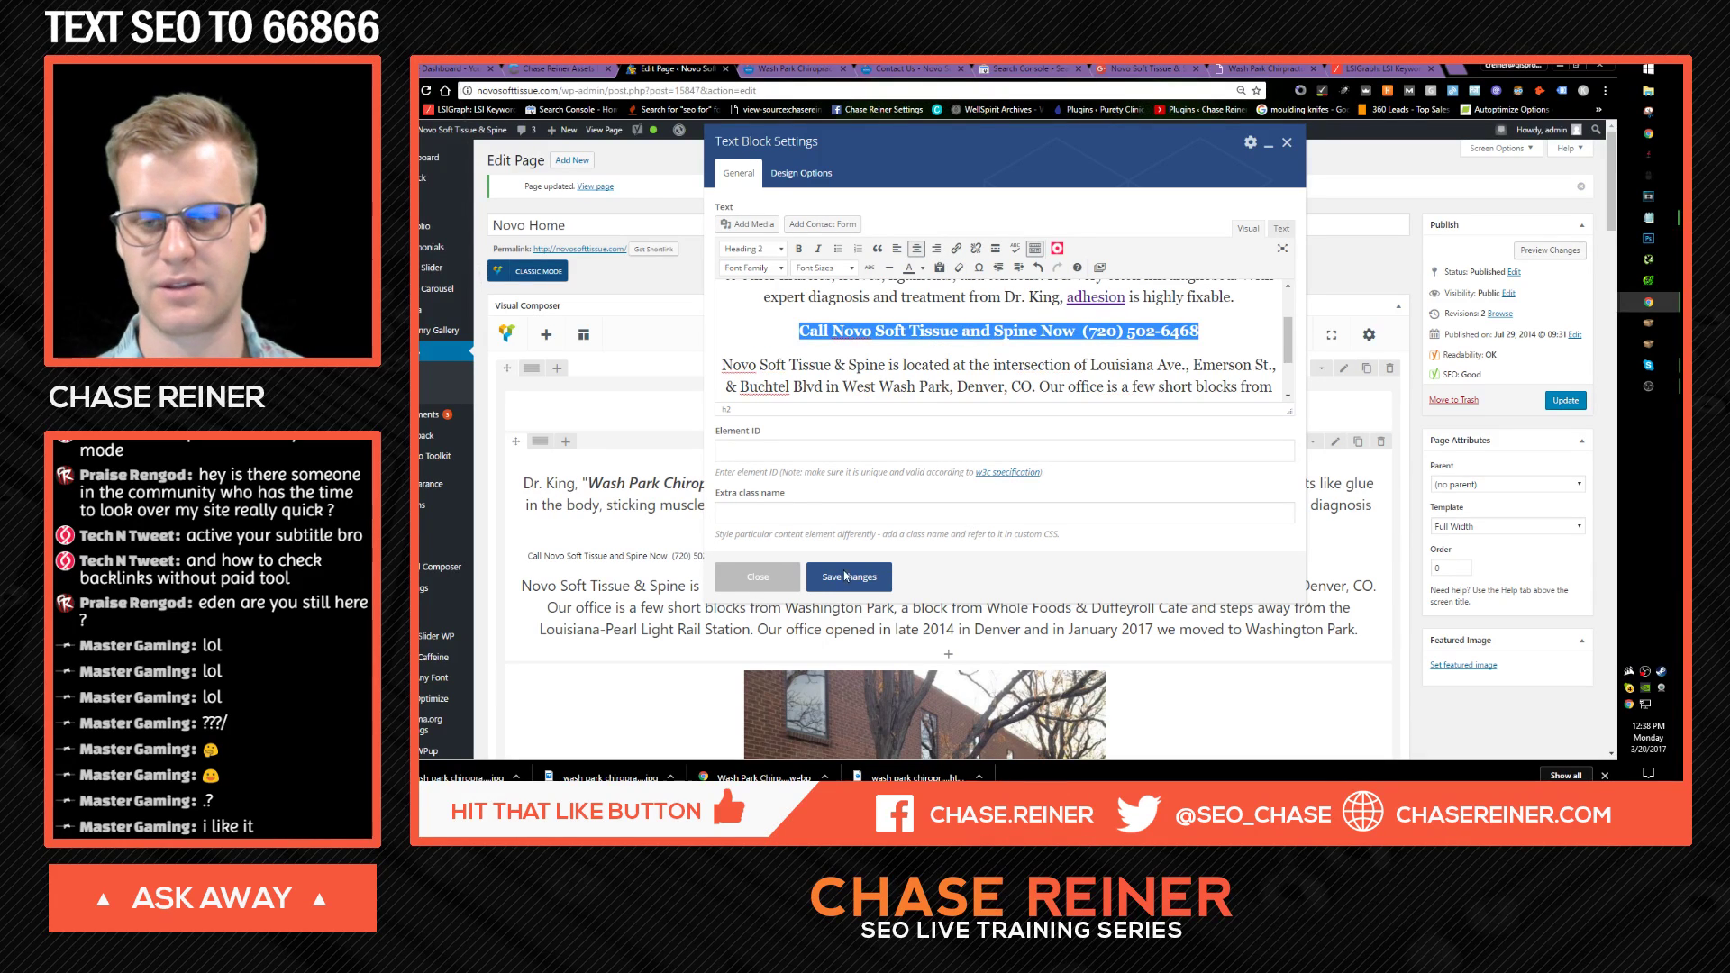
Step: Add a </br> line break after the h2 line in the HTML source, save, and update the page
click(1281, 228)
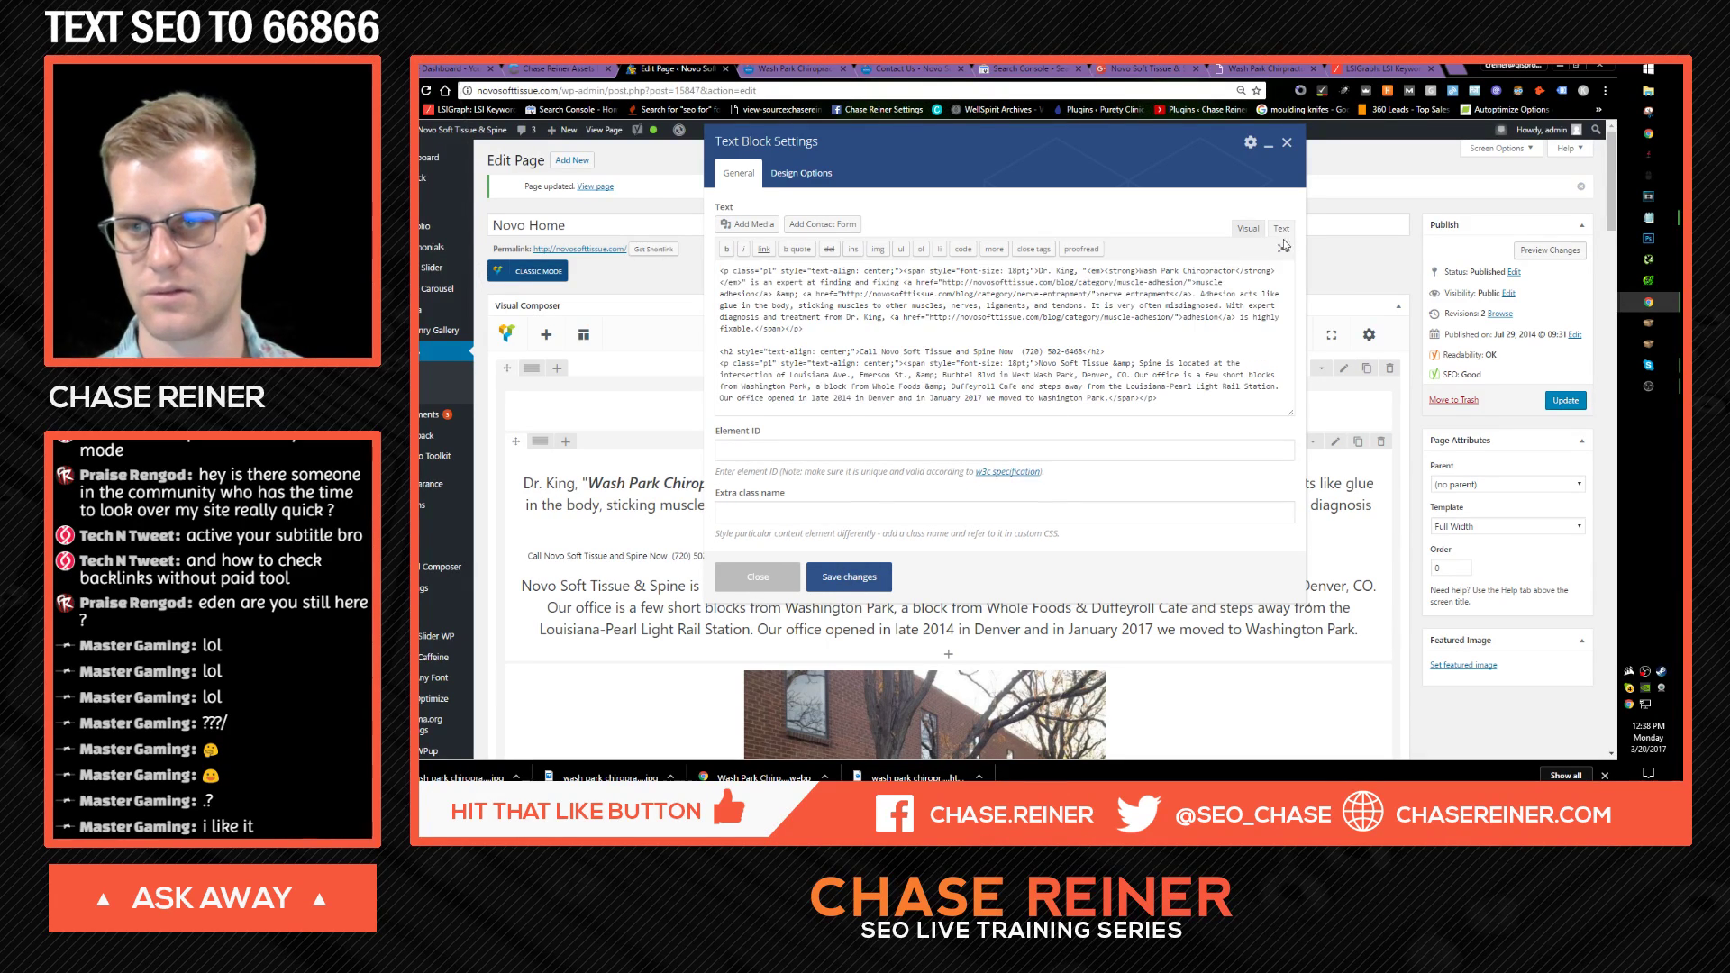
click(1004, 330)
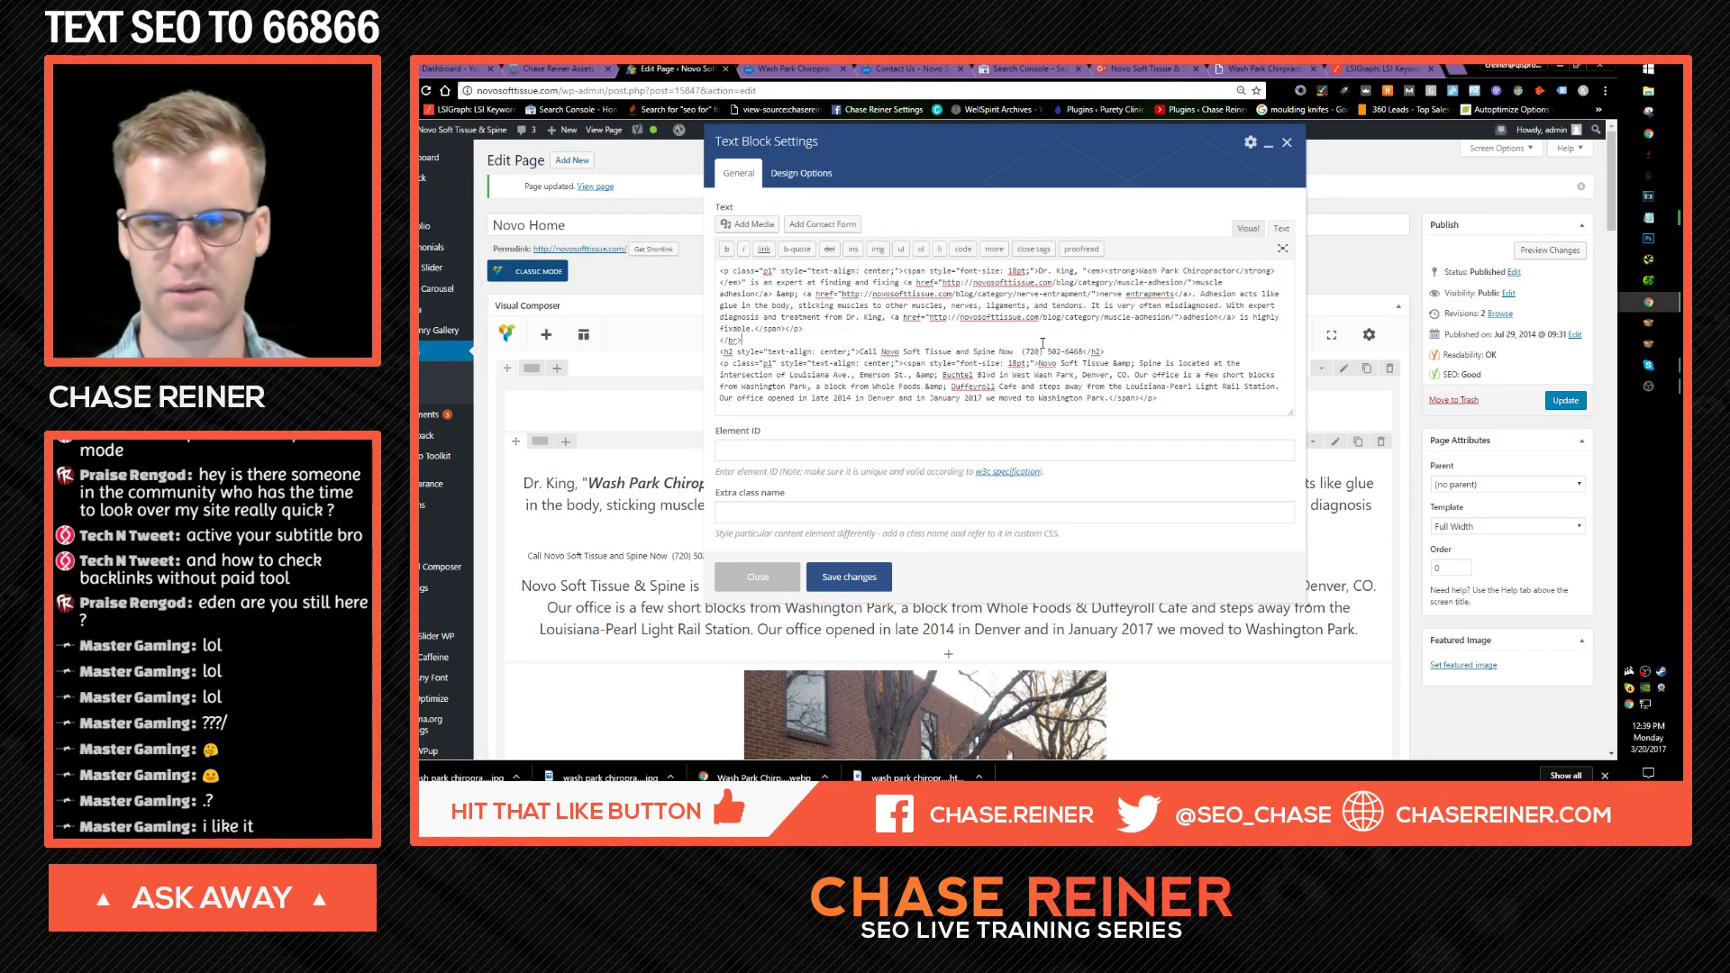
scroll(815, 363, down, 1)
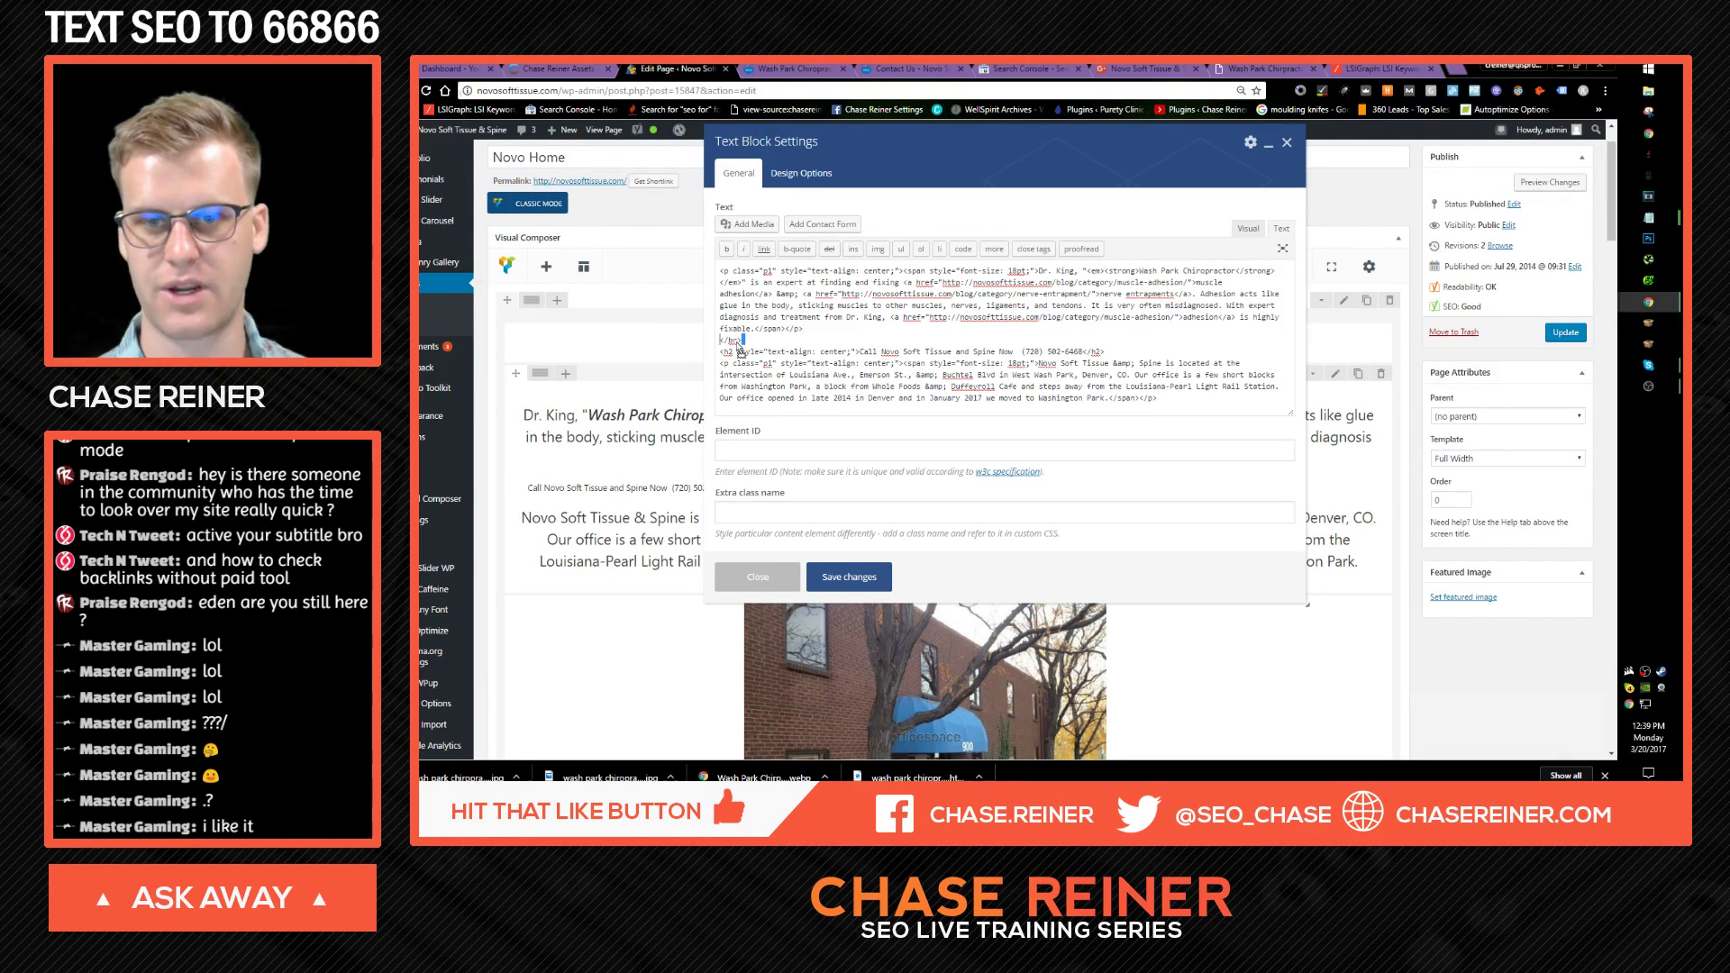
triple_click(773, 341)
key(ctrl+c)
click(1134, 350)
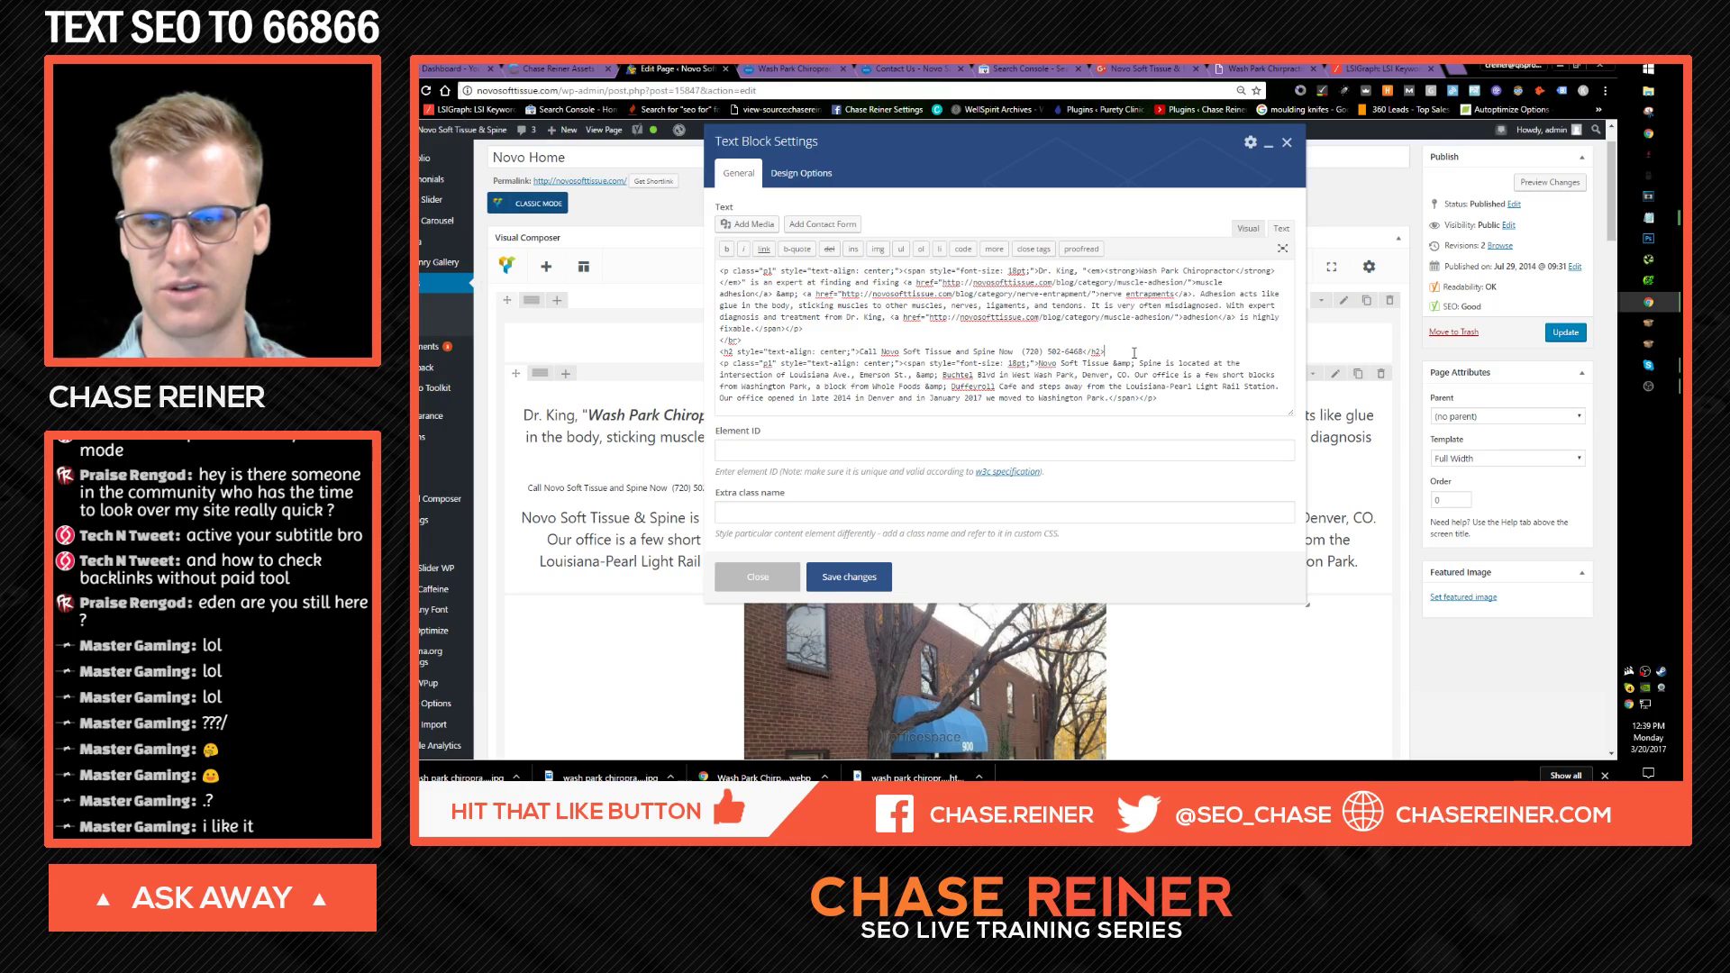
key(Return)
key(ctrl+v)
click(885, 588)
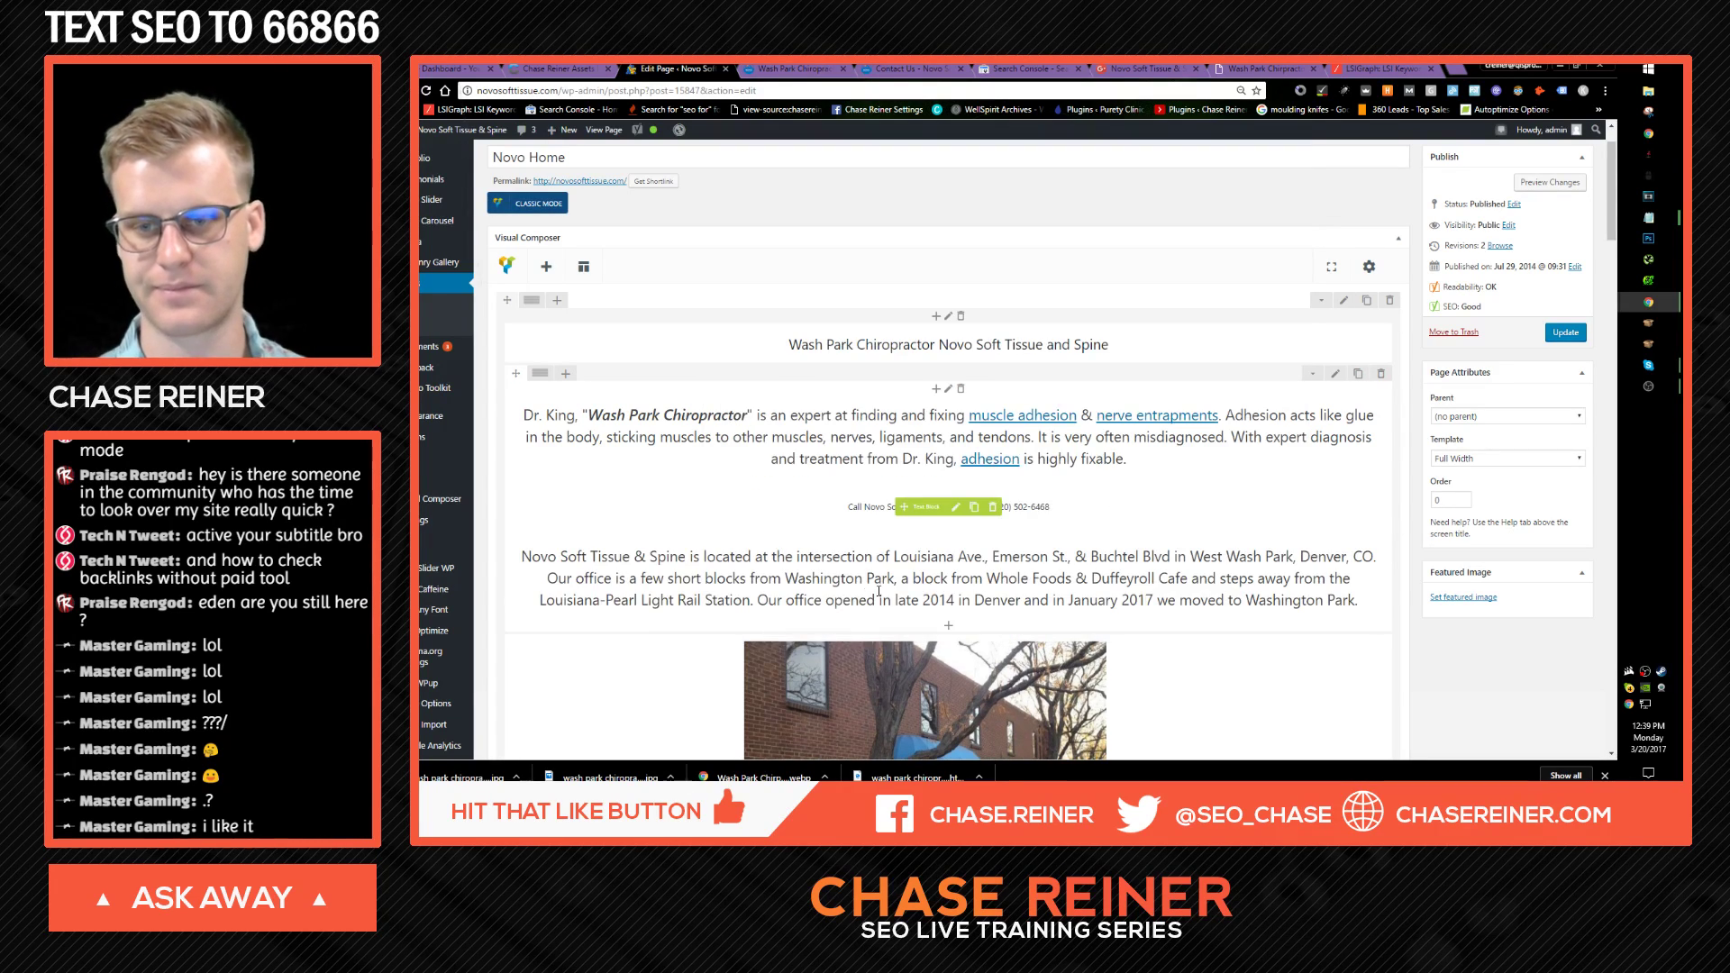
click(1566, 335)
Step: Check the centered heading on the live homepage, then reopen the Call Novo text block
click(773, 67)
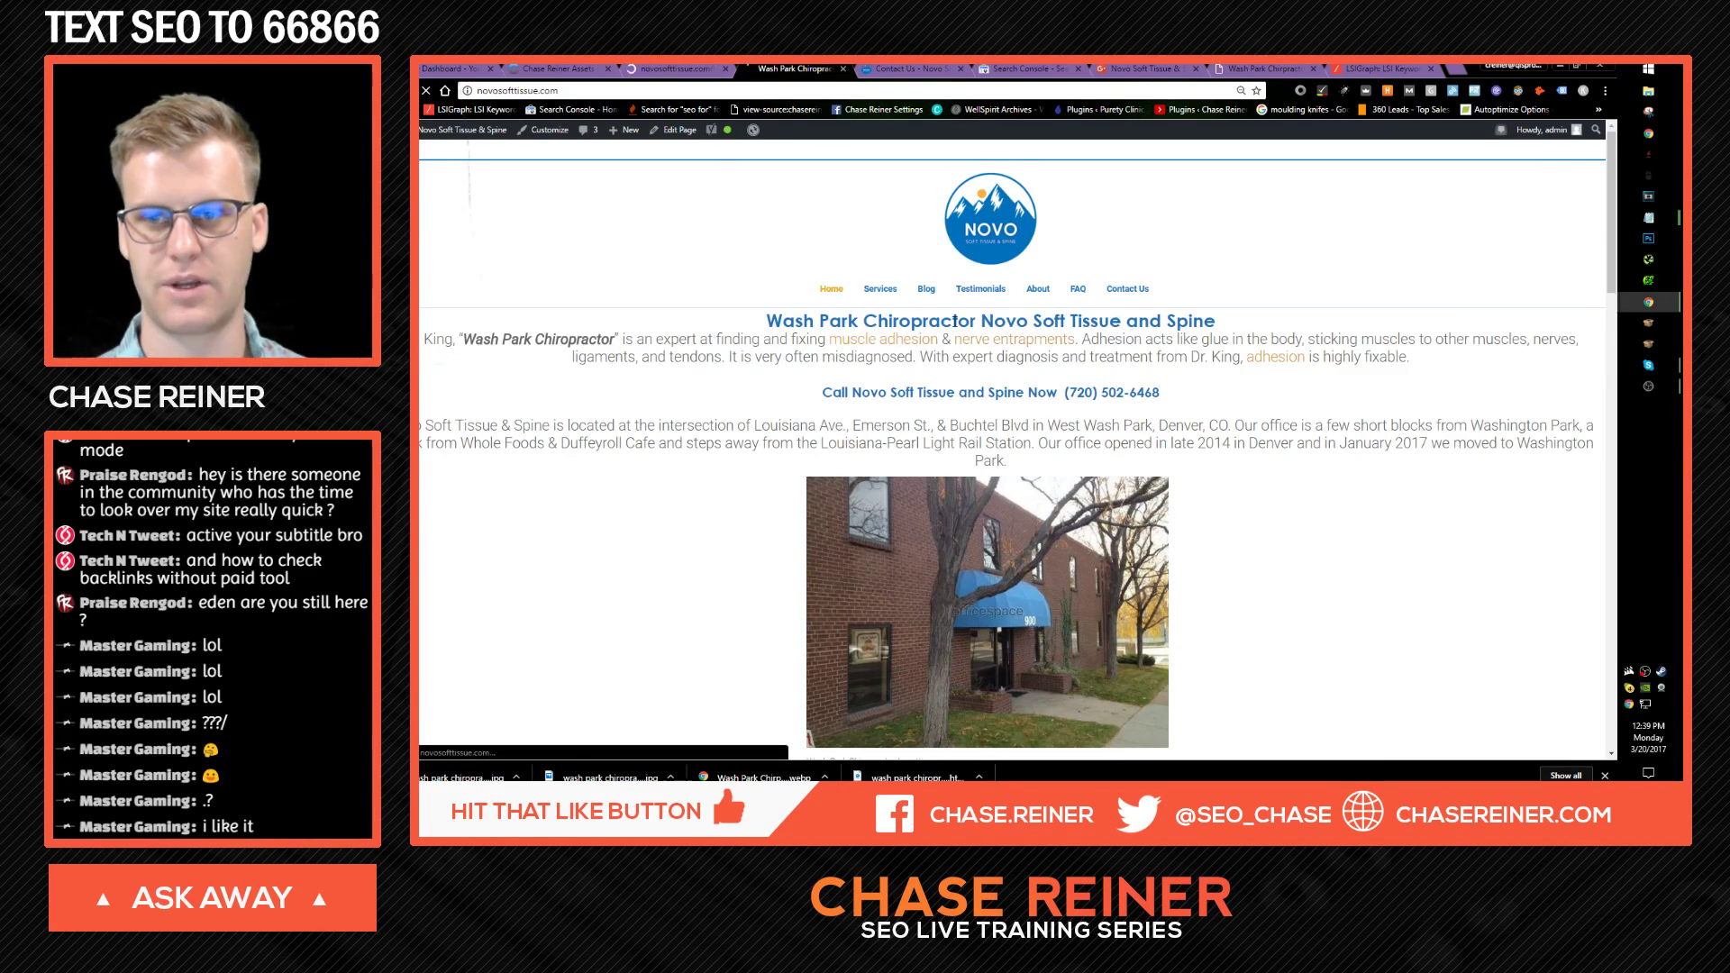
click(676, 69)
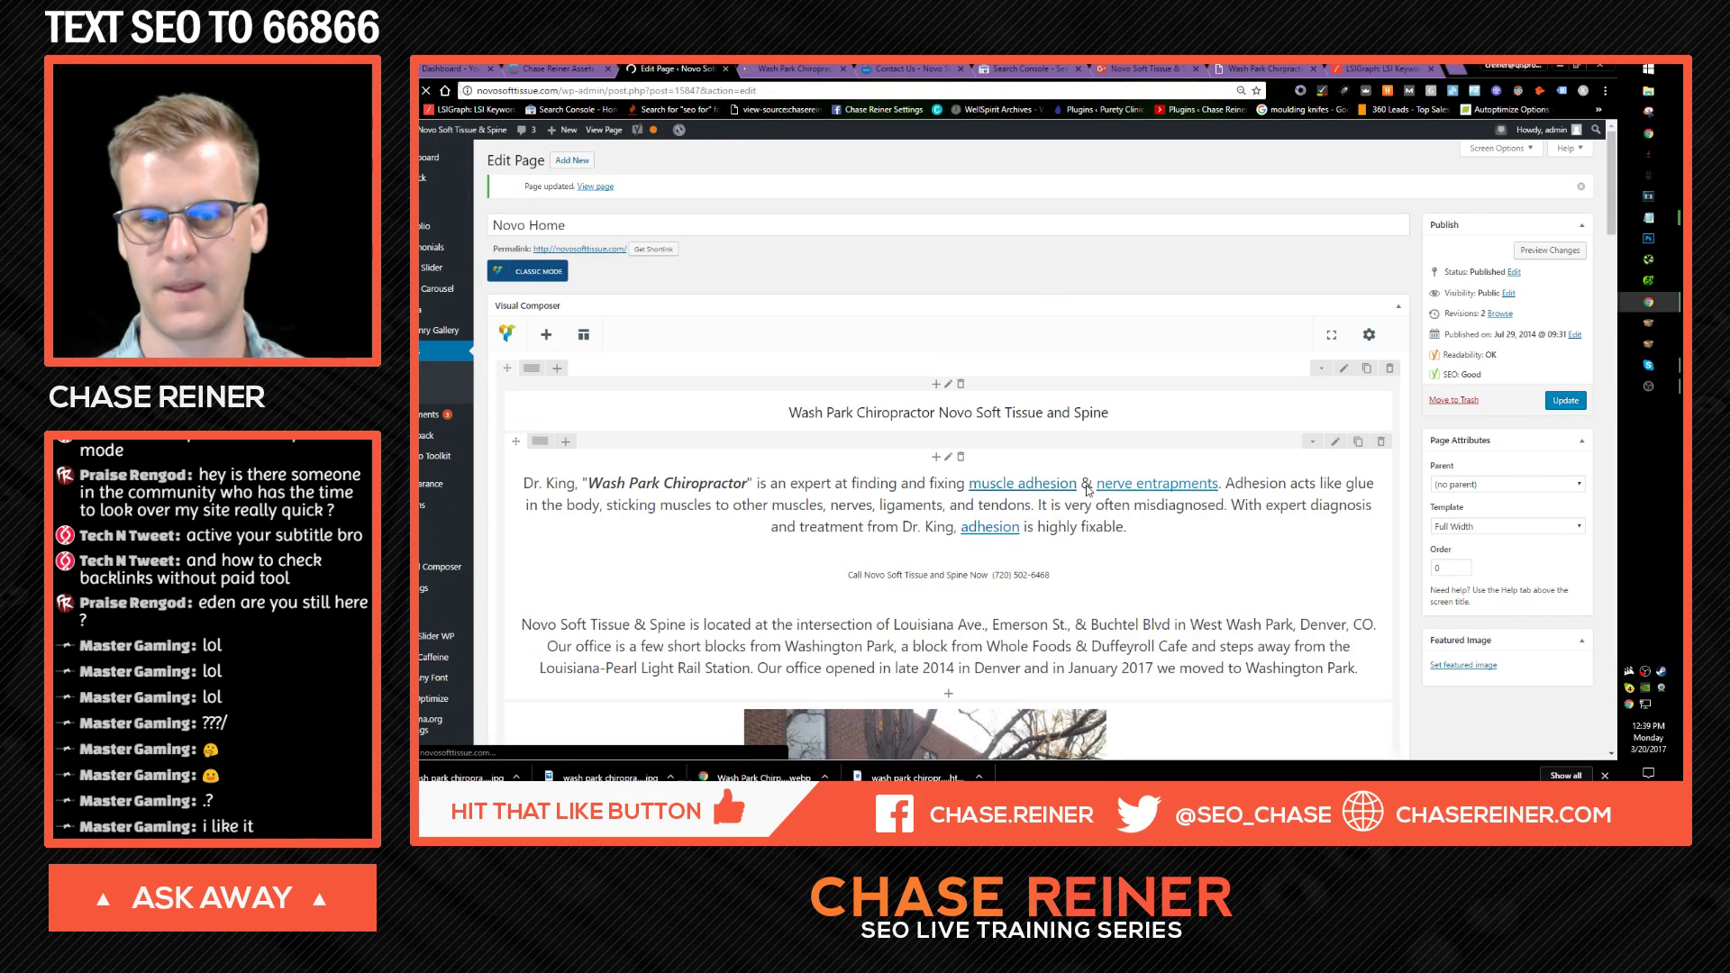
click(956, 575)
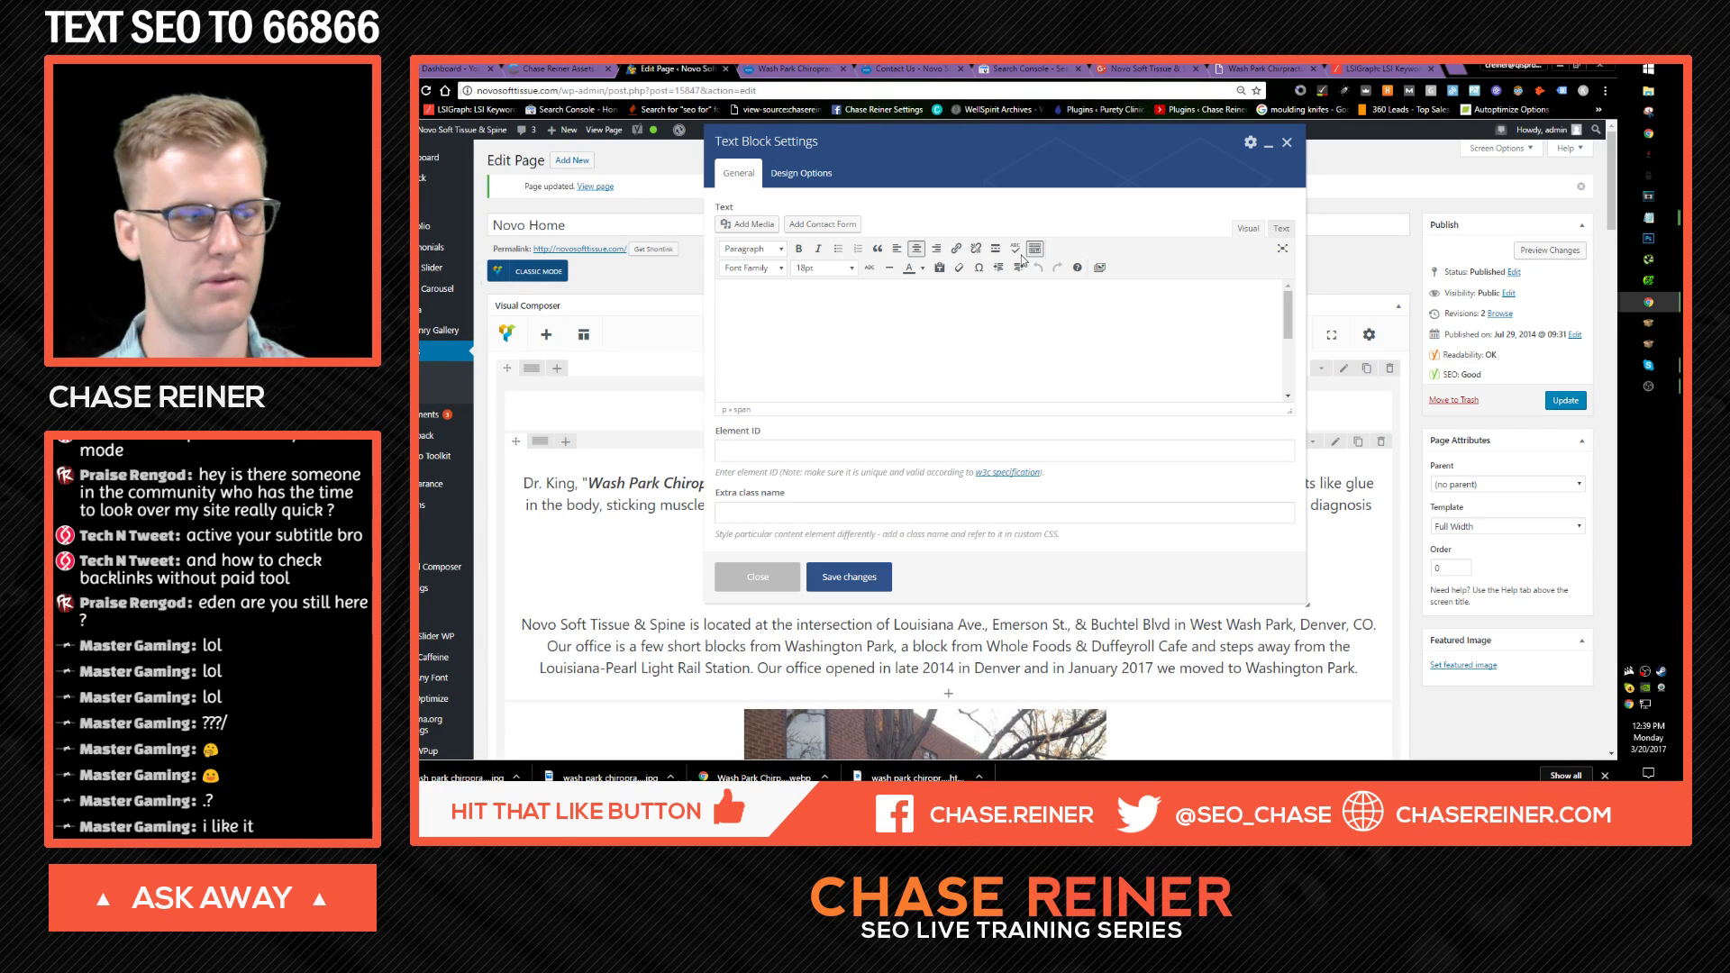
Step: Insert a </br> line break as the first line of the HTML source, save, update, and view the live page
click(1279, 230)
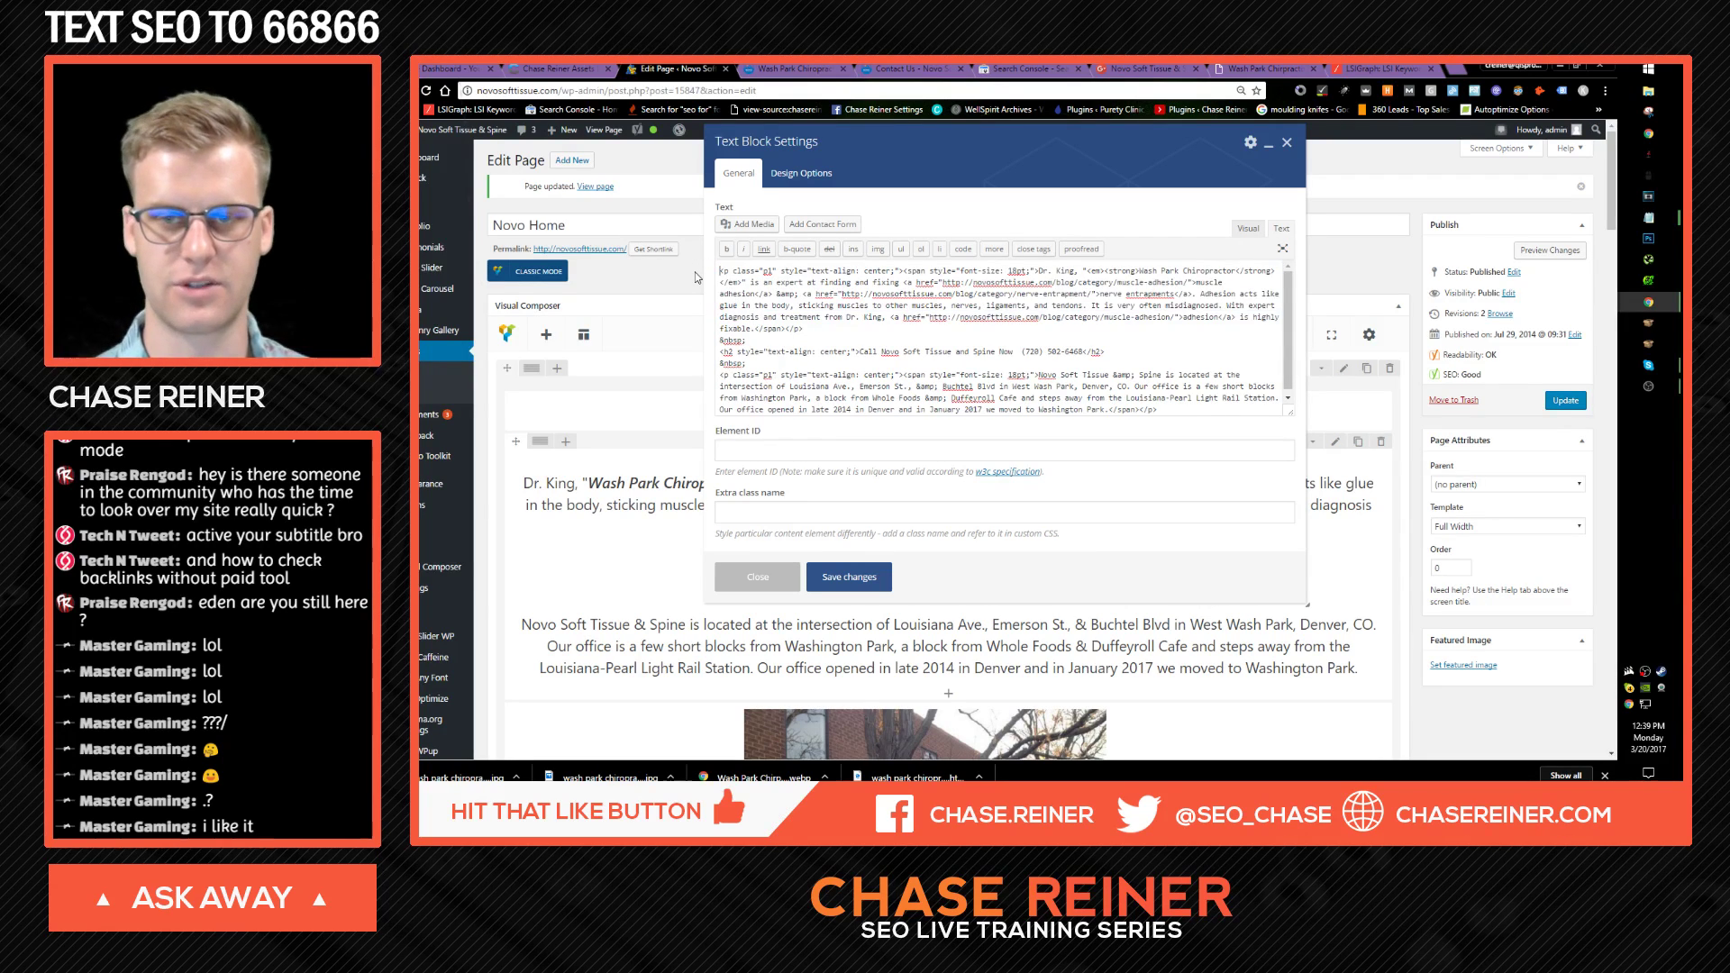
key(Return)
key(Up)
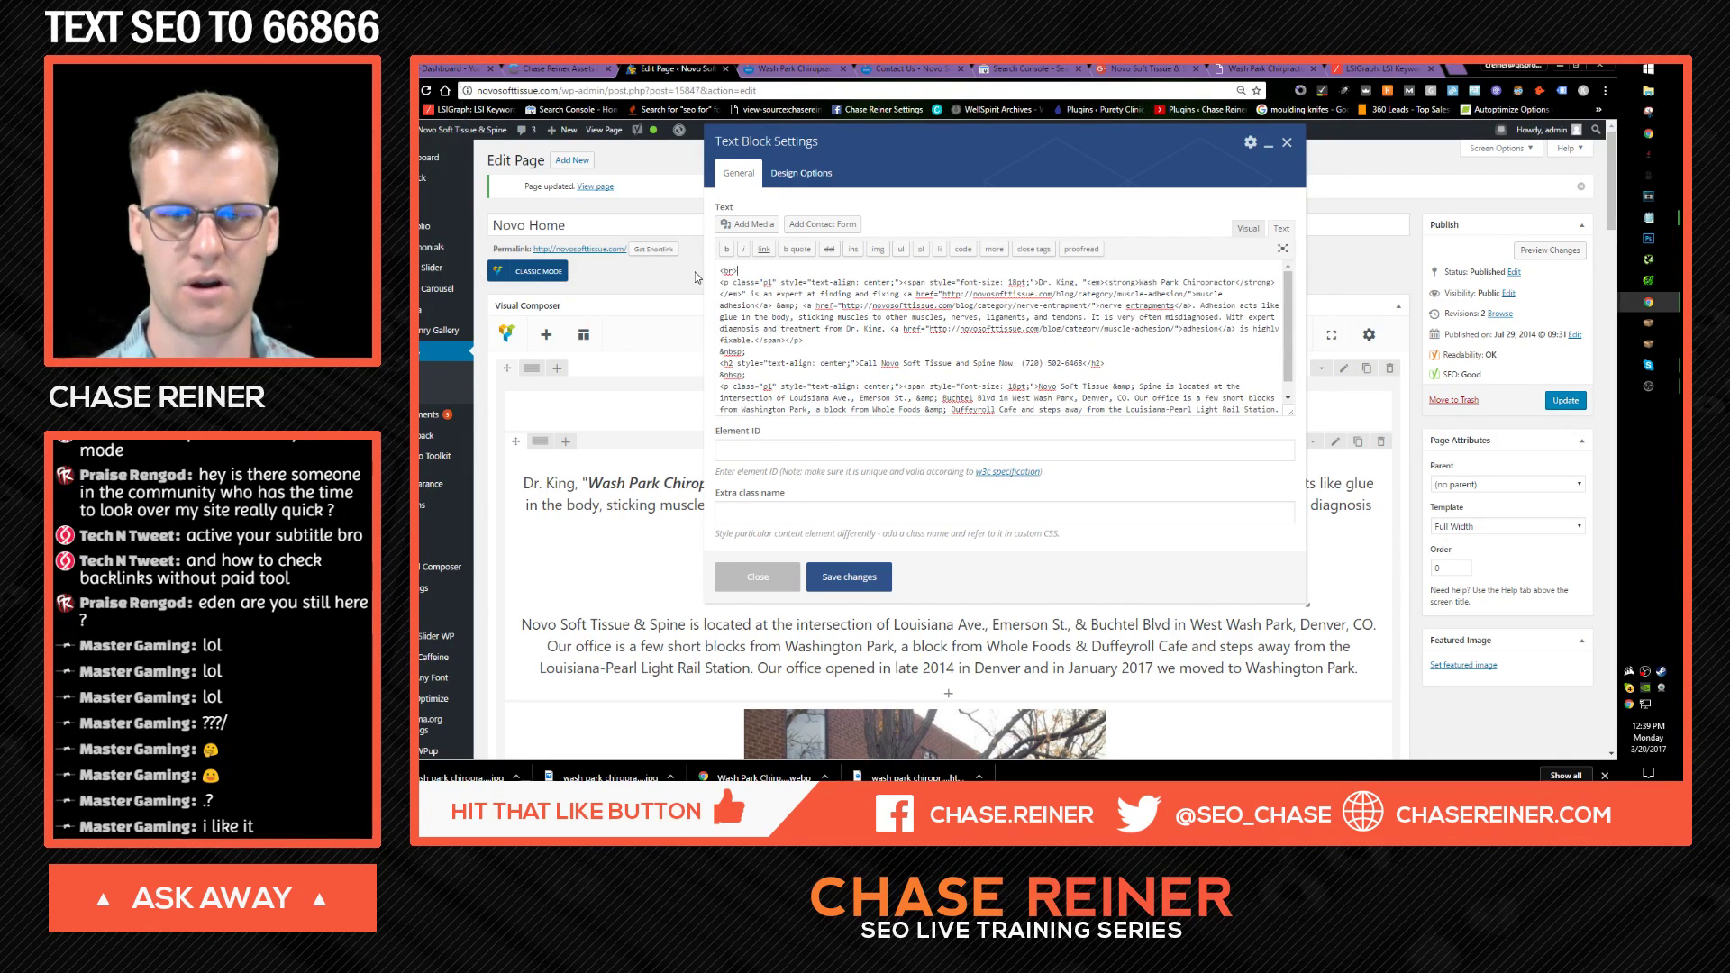
text(/)
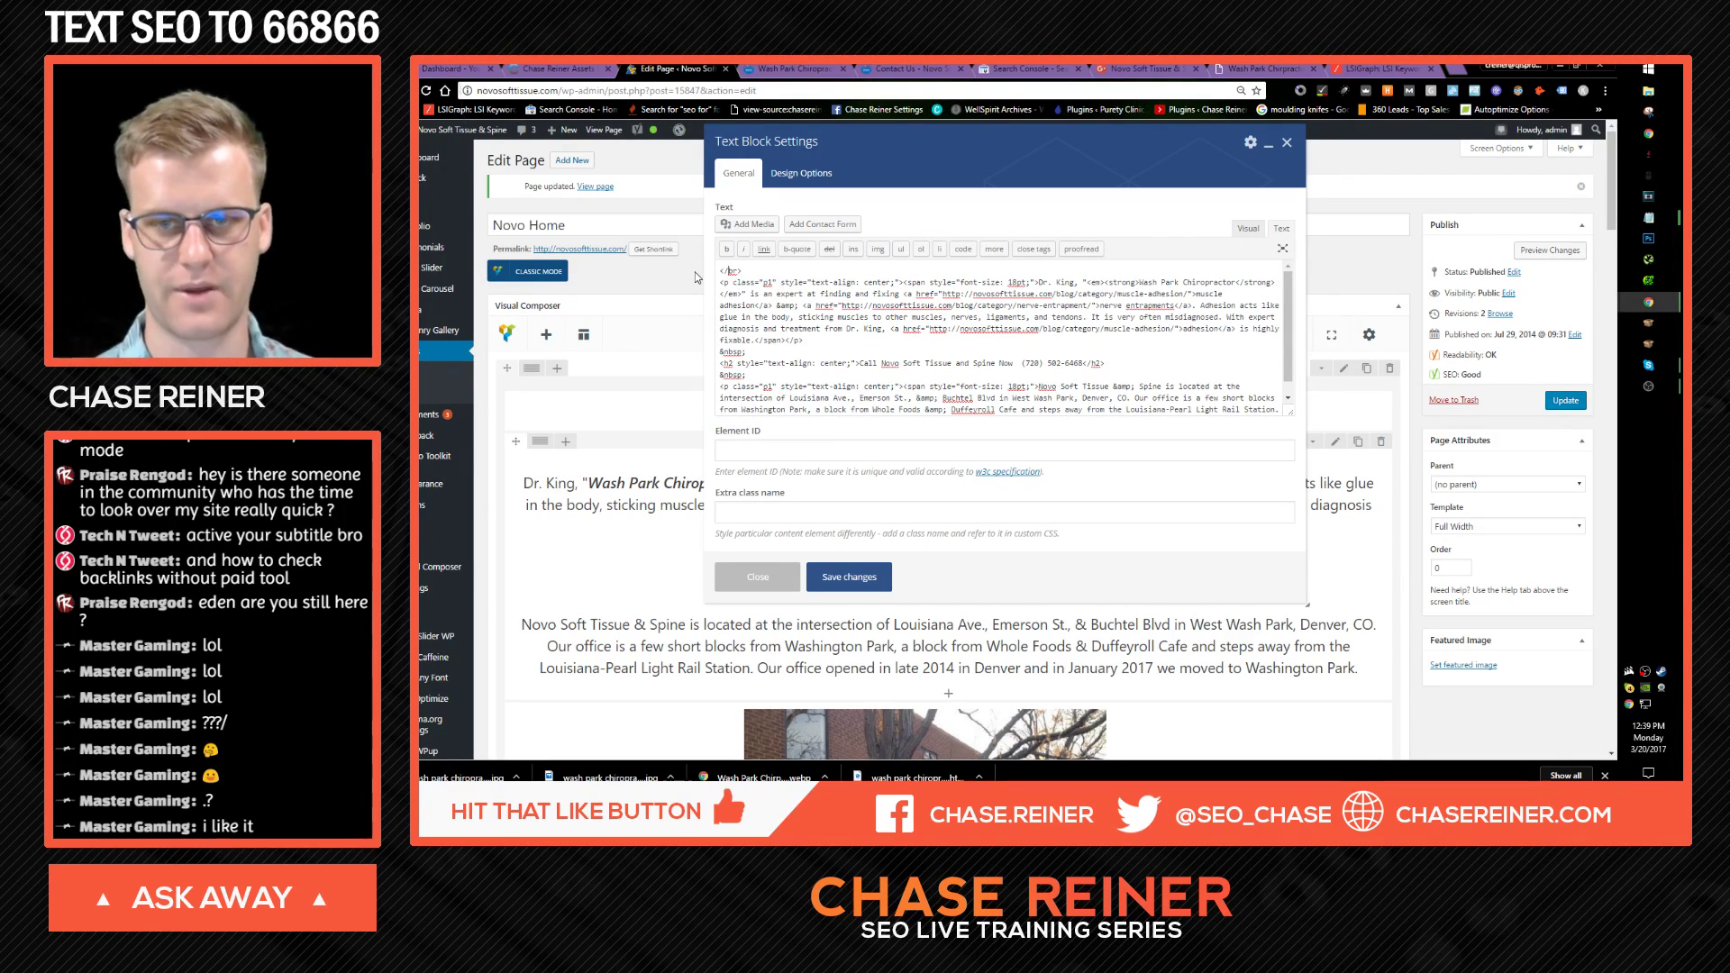
click(844, 577)
click(1564, 401)
click(772, 68)
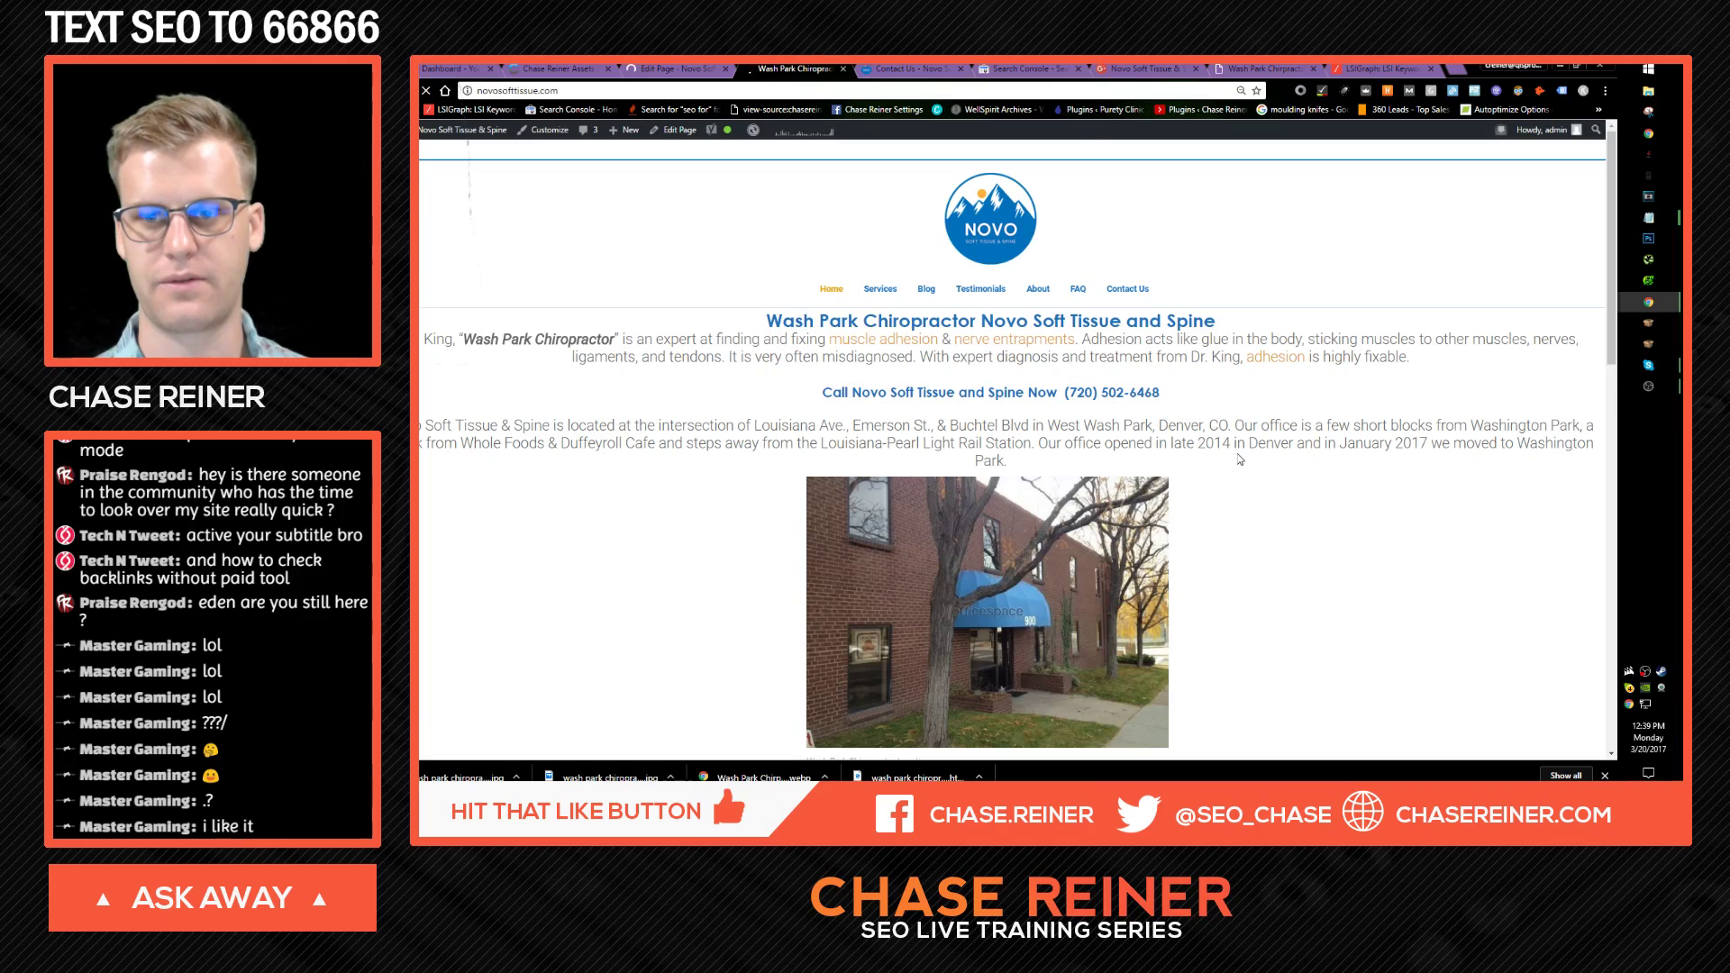
Step: Scroll the live homepage, then go back to the Novo Home page editor
scroll(1105, 463, down, 1)
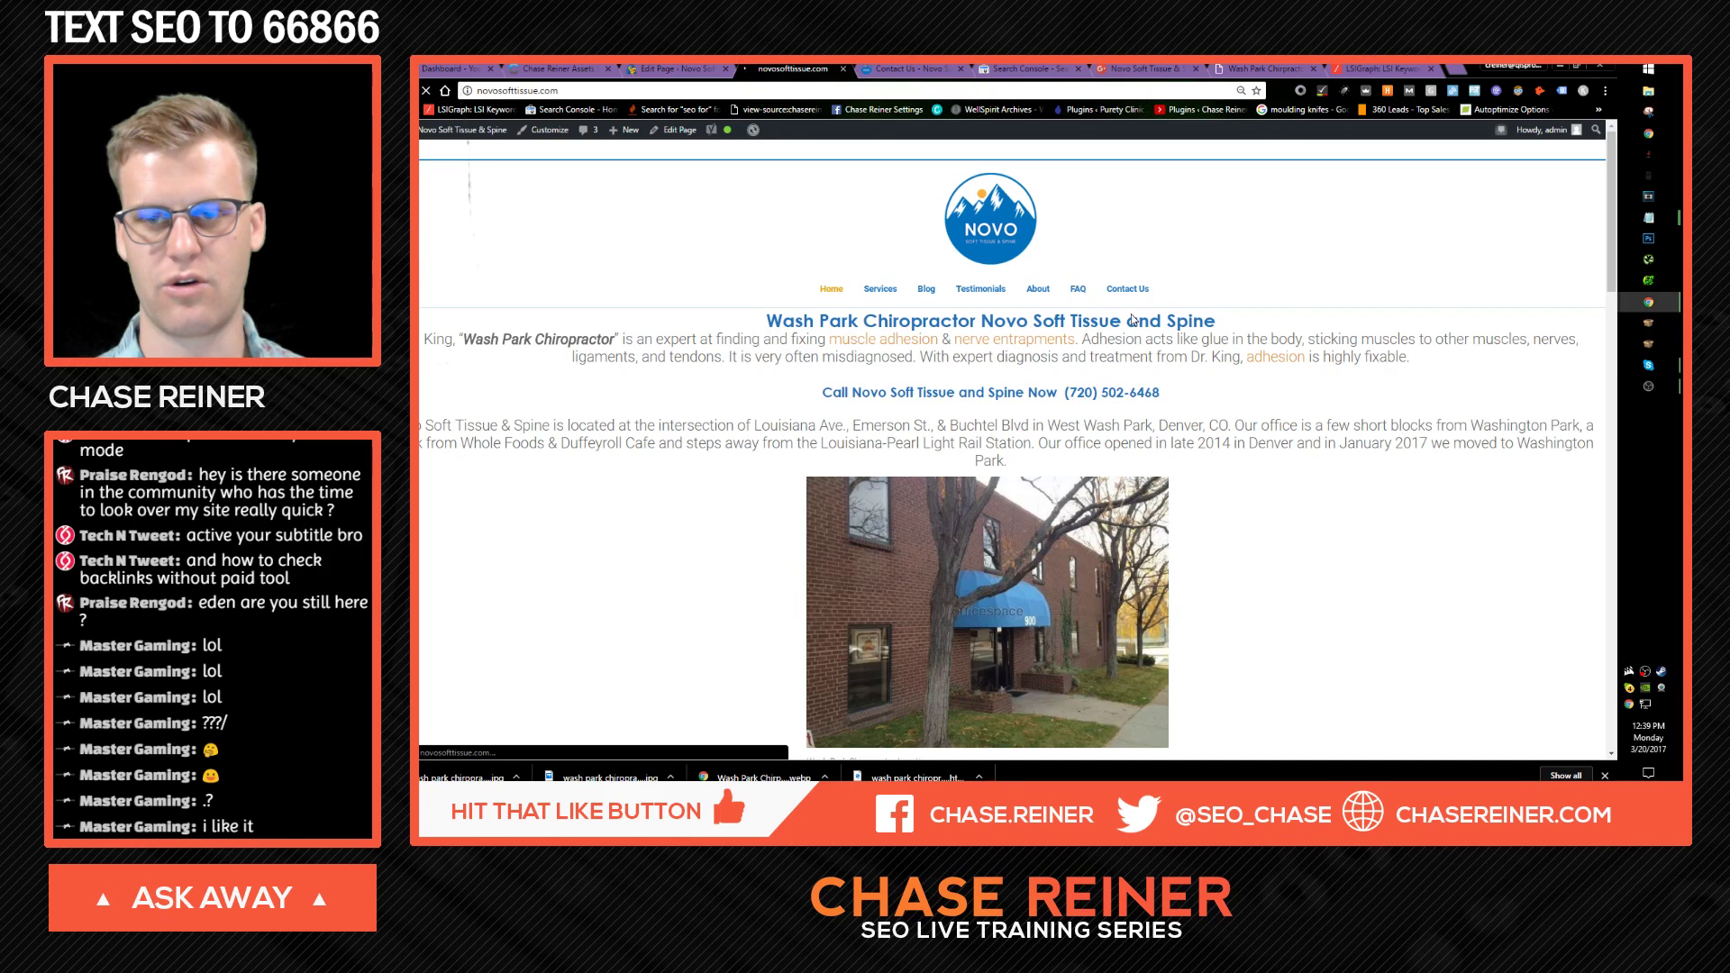
click(664, 66)
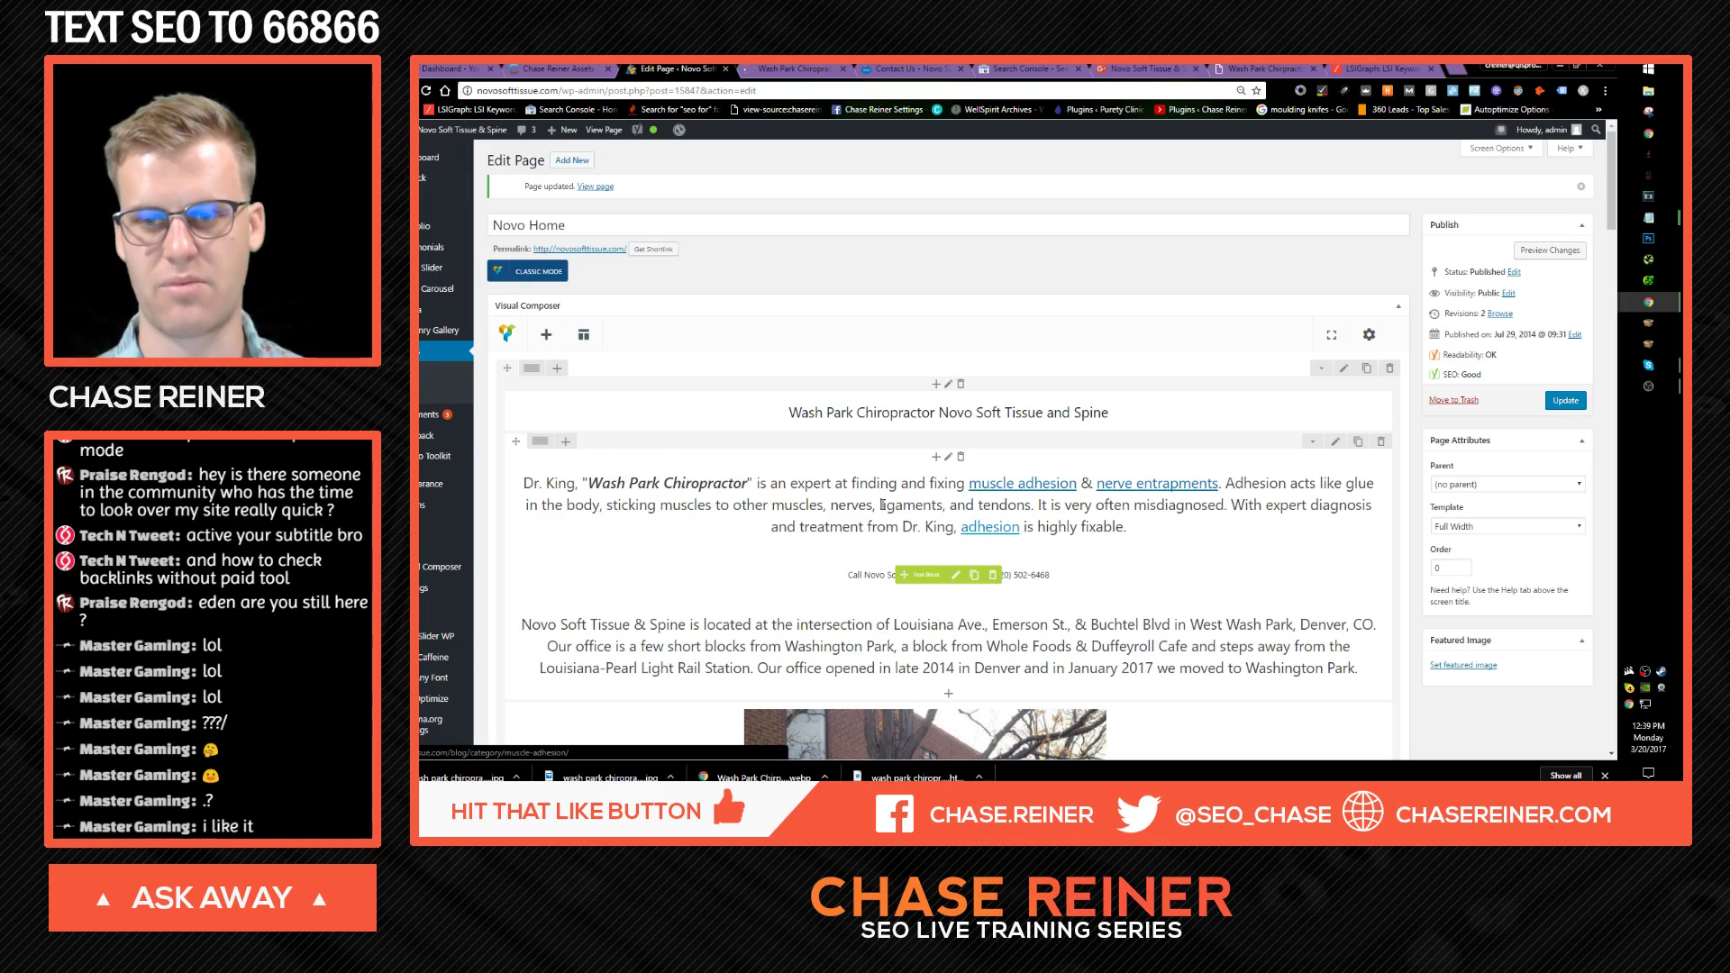
click(938, 460)
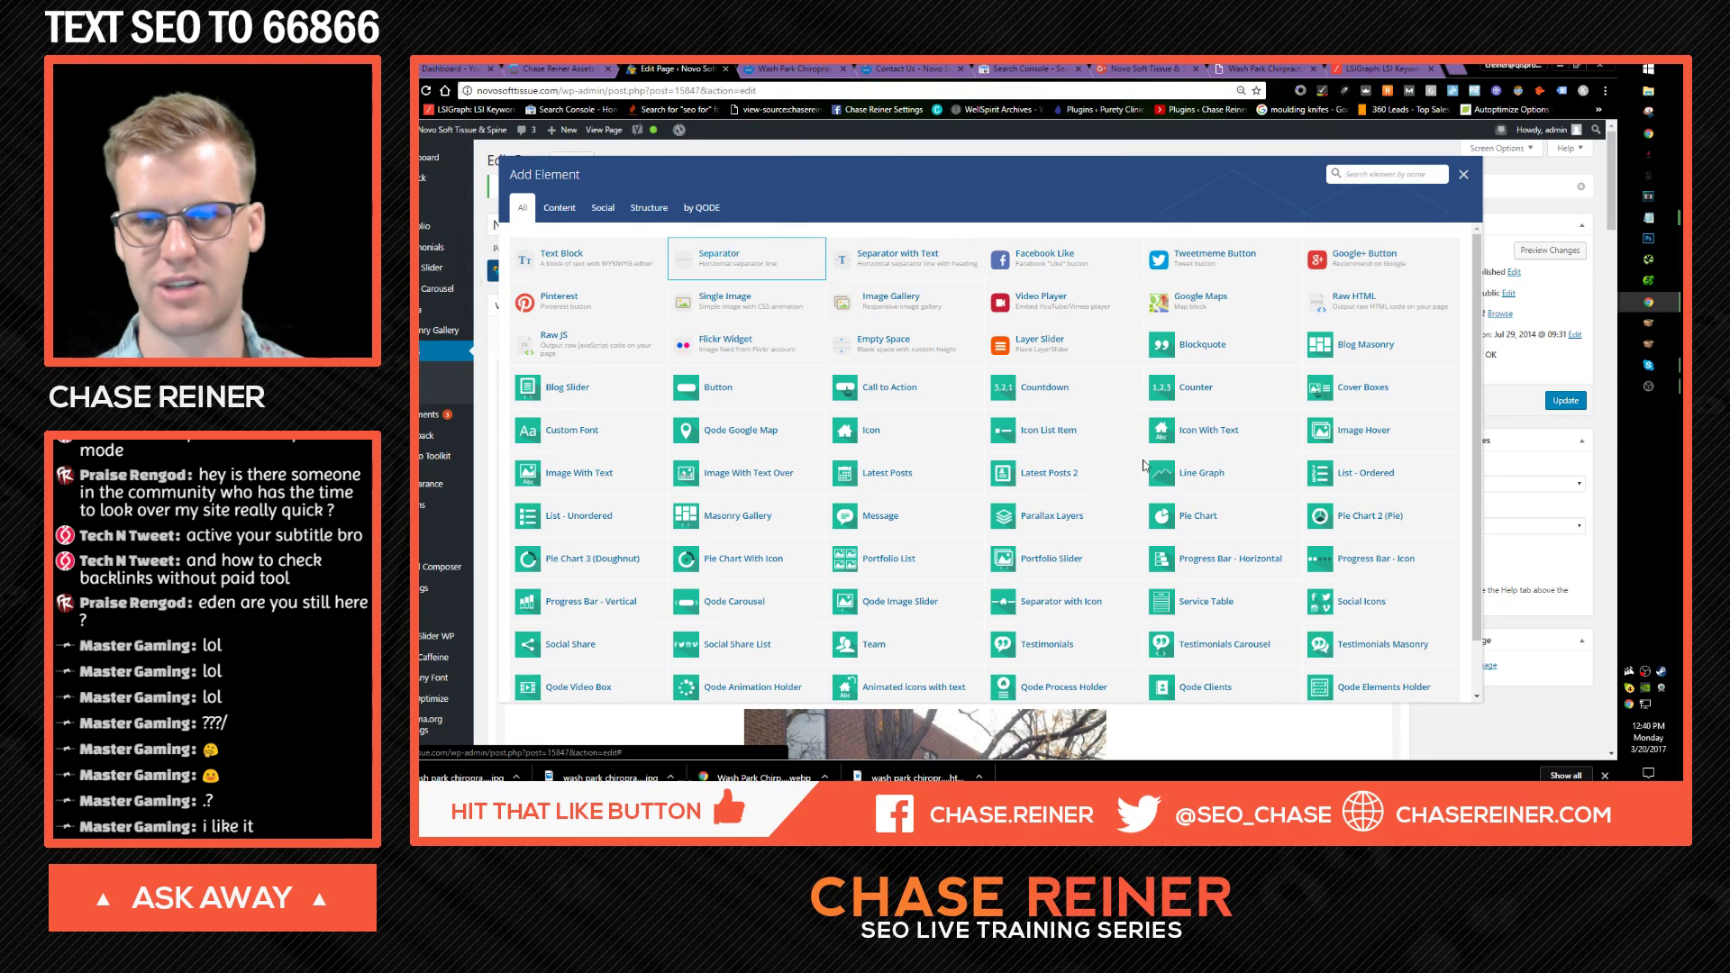
click(728, 254)
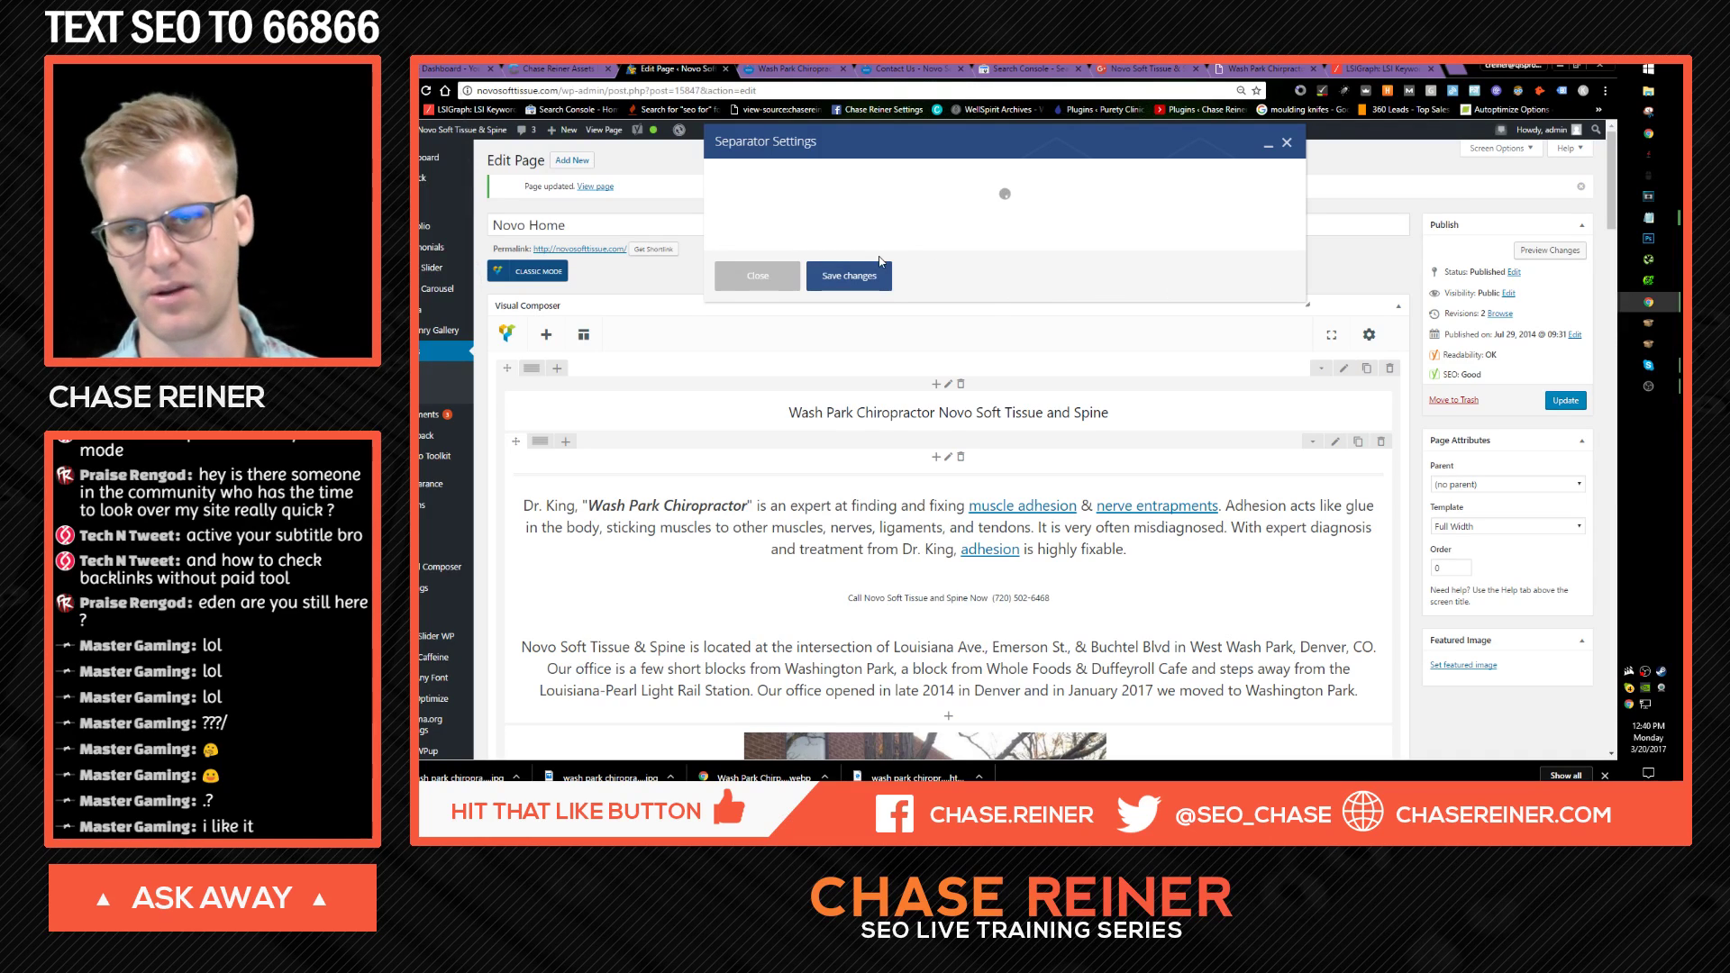
click(1288, 150)
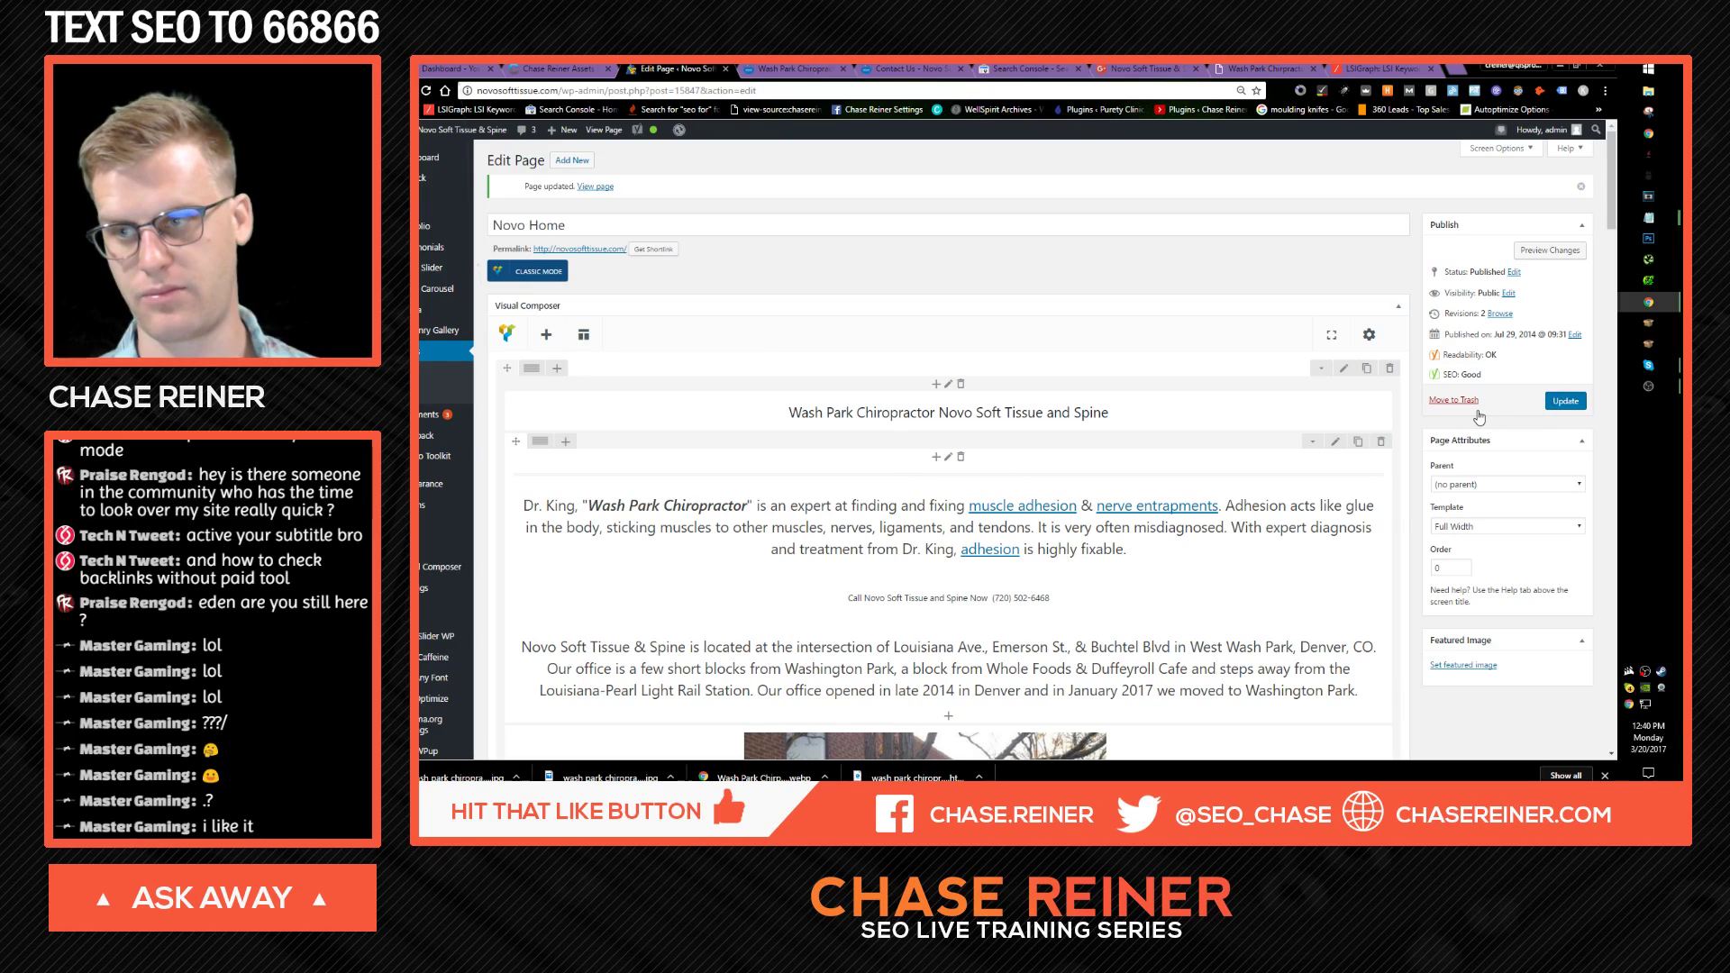
key(ctrl+Tab)
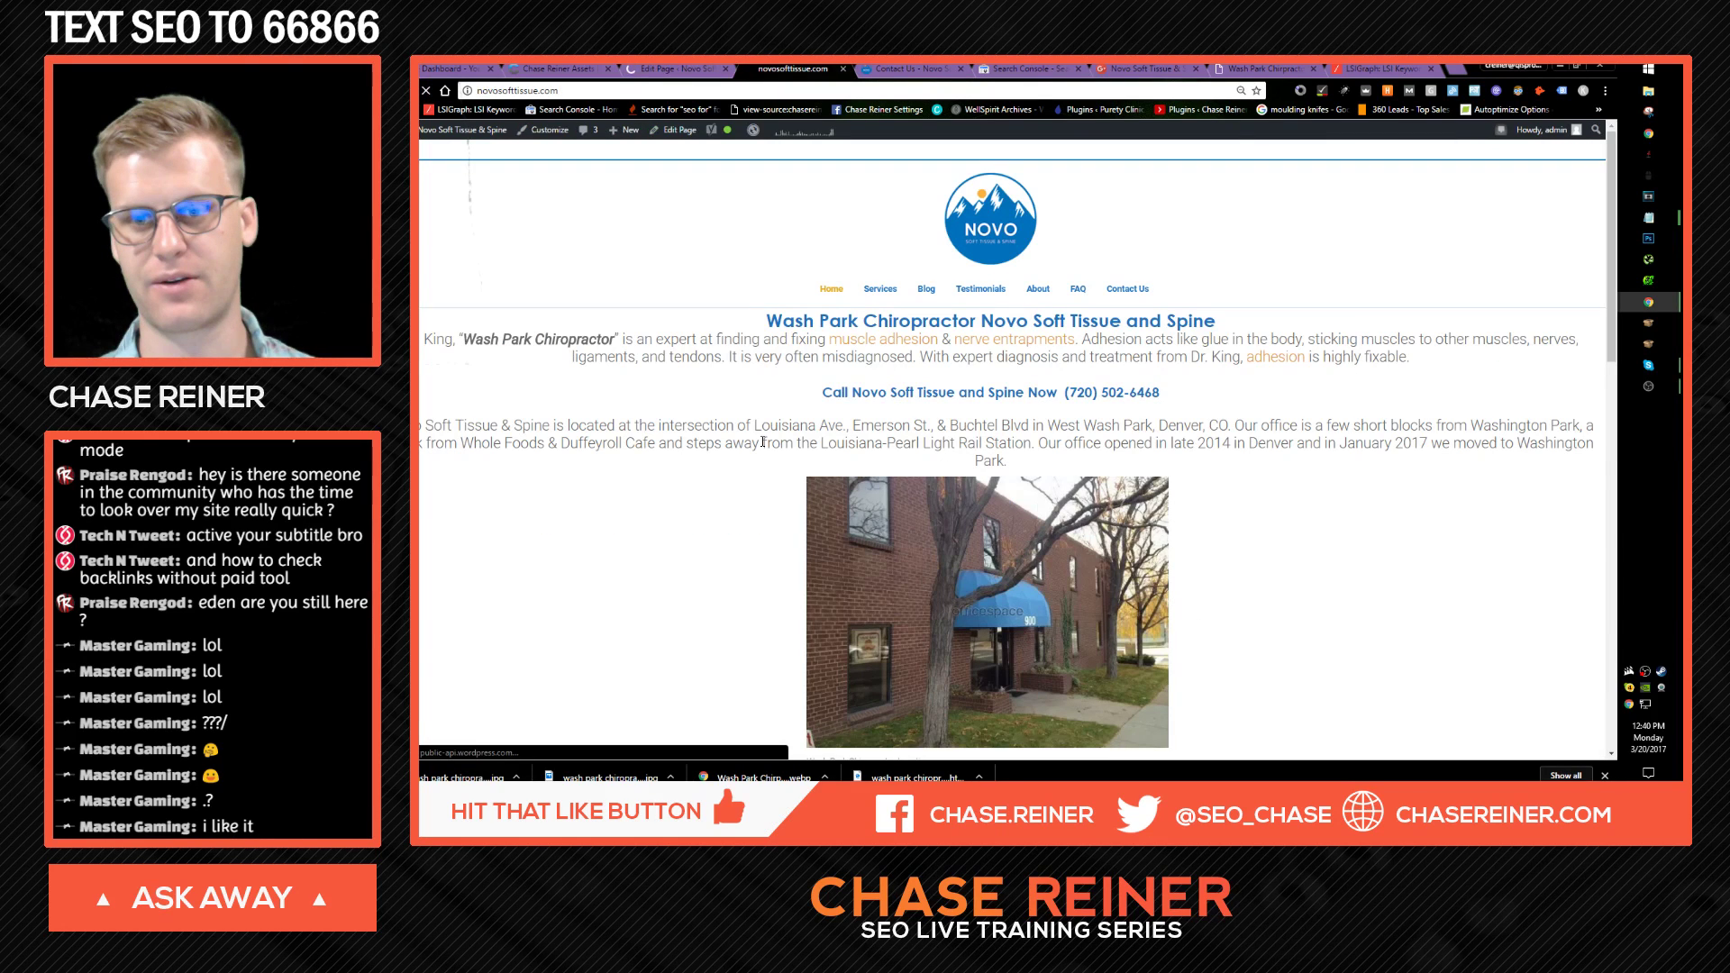
click(453, 69)
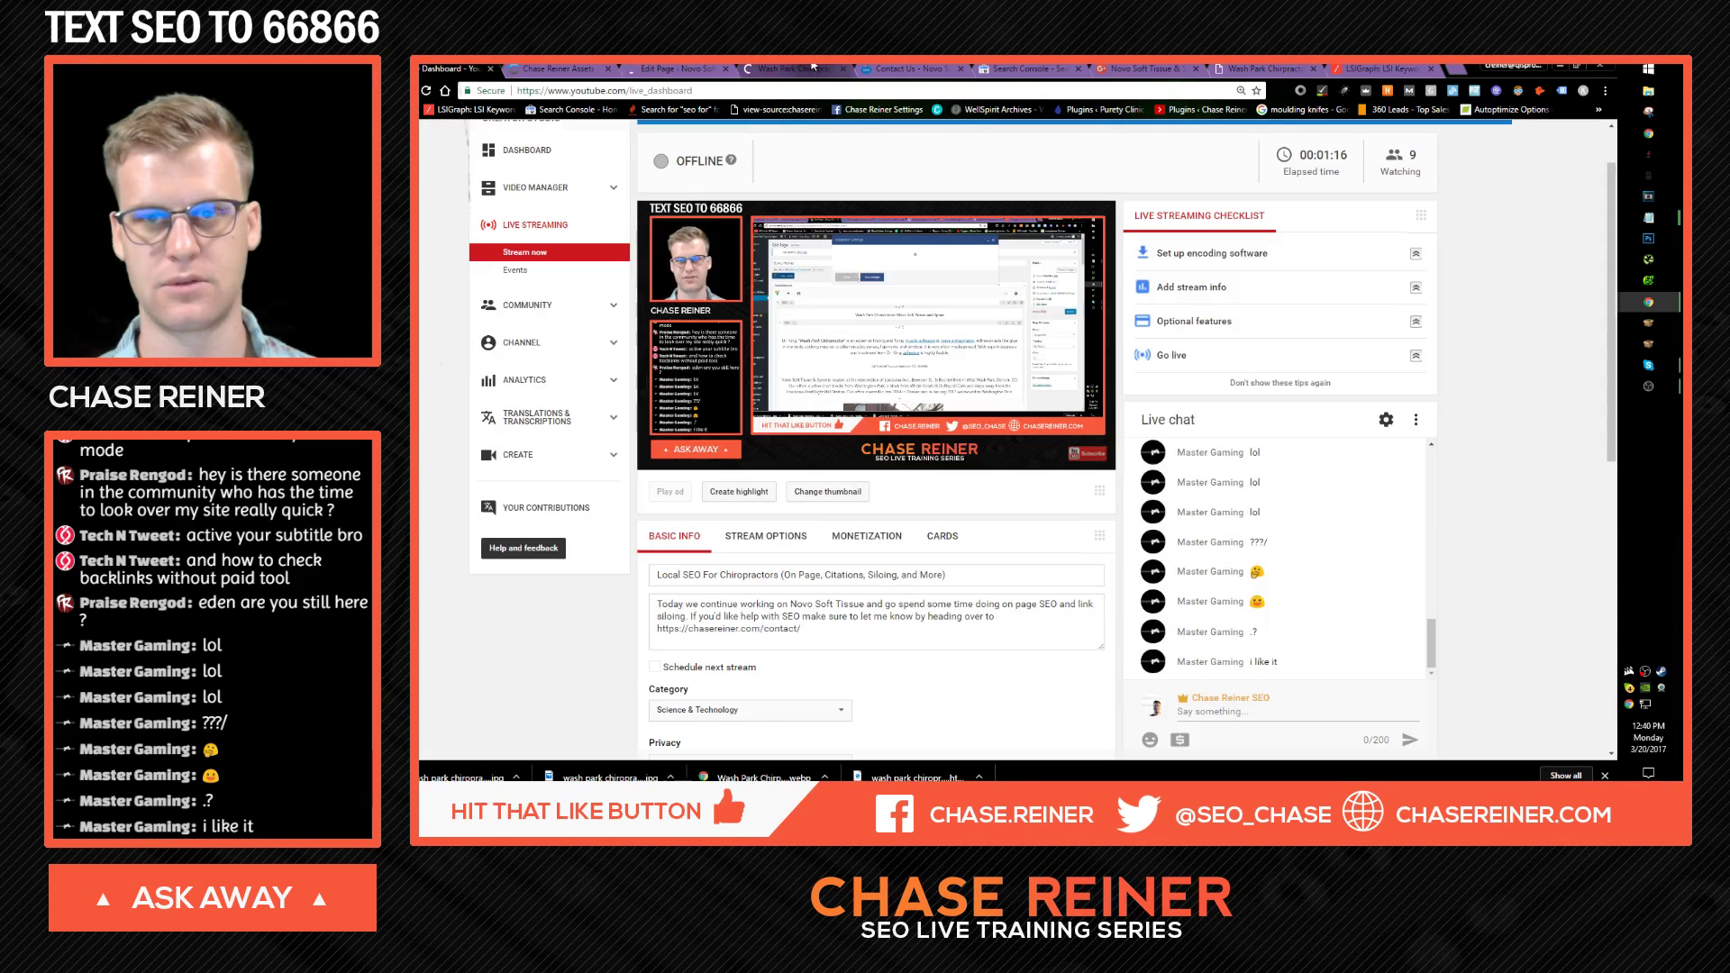
click(798, 69)
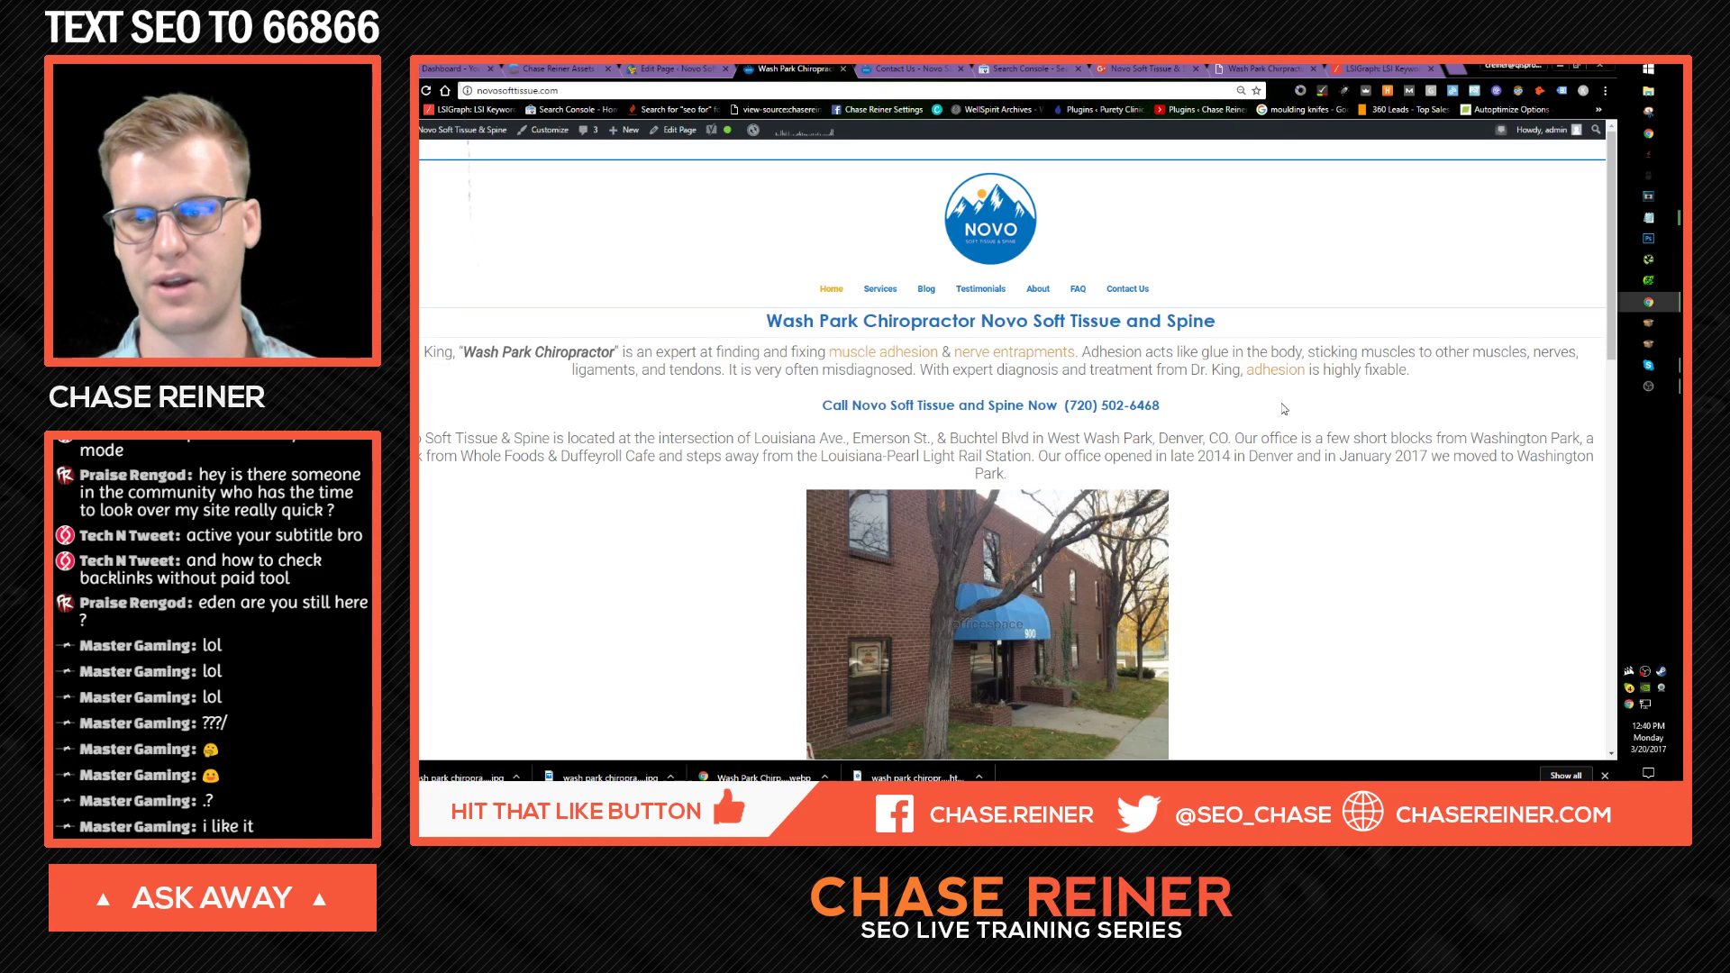
scroll(970, 272, down, 5)
scroll(965, 420, up, 5)
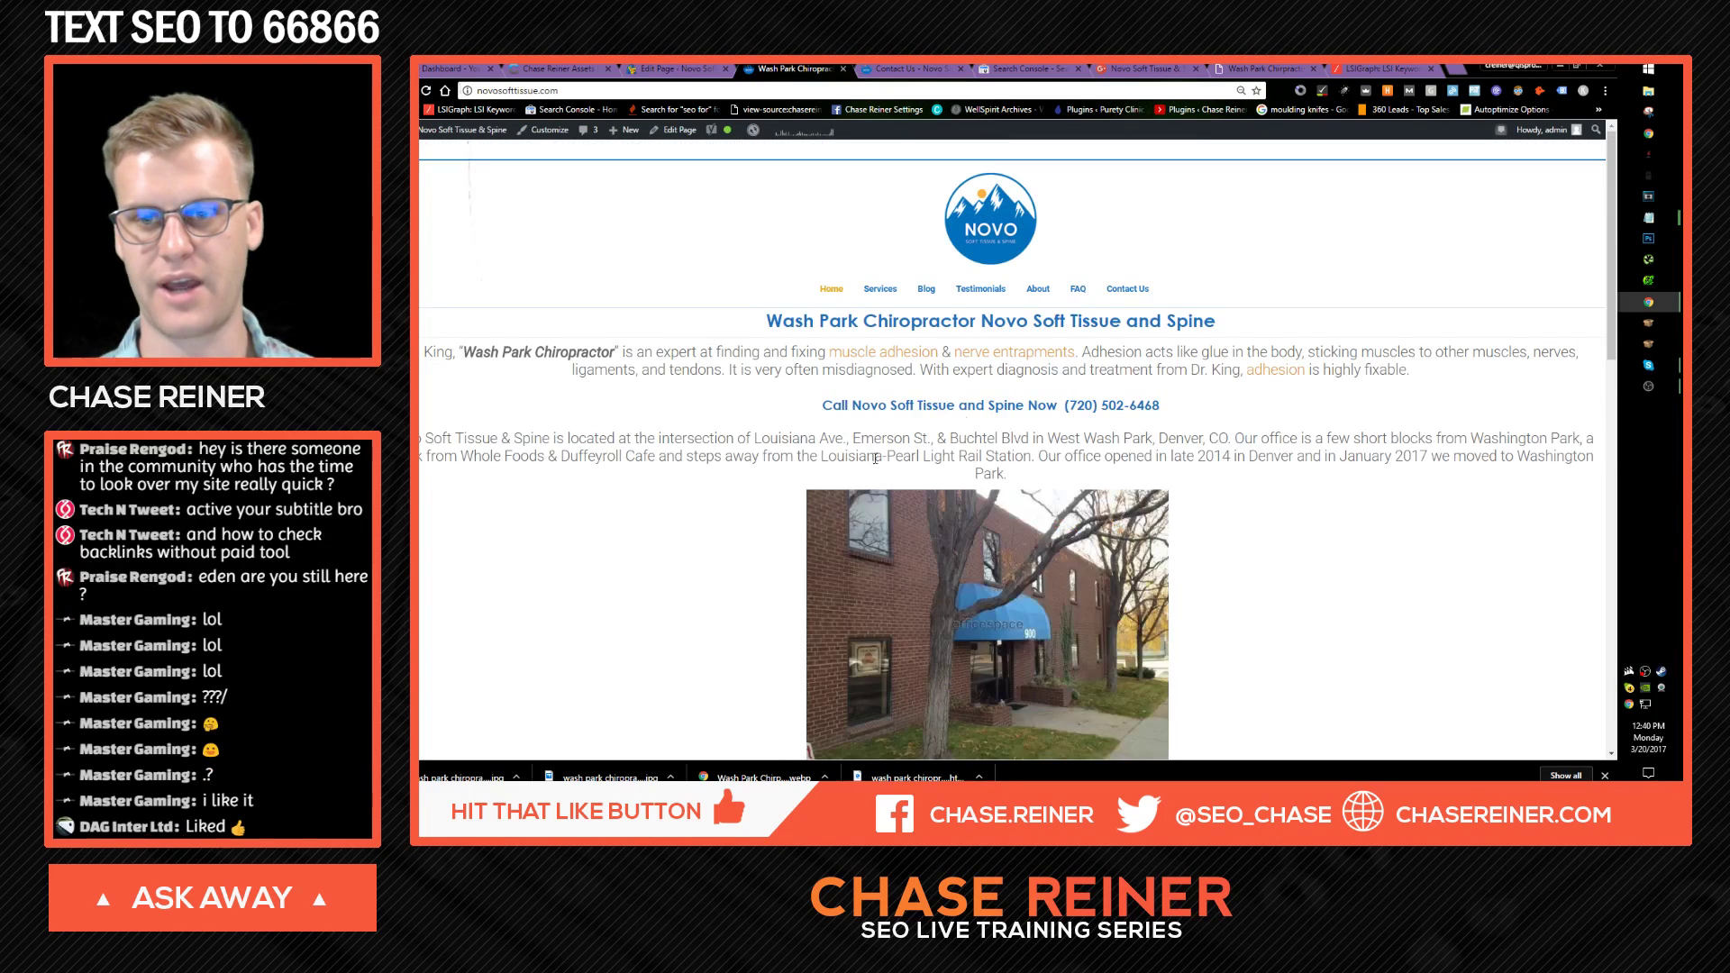
click(678, 68)
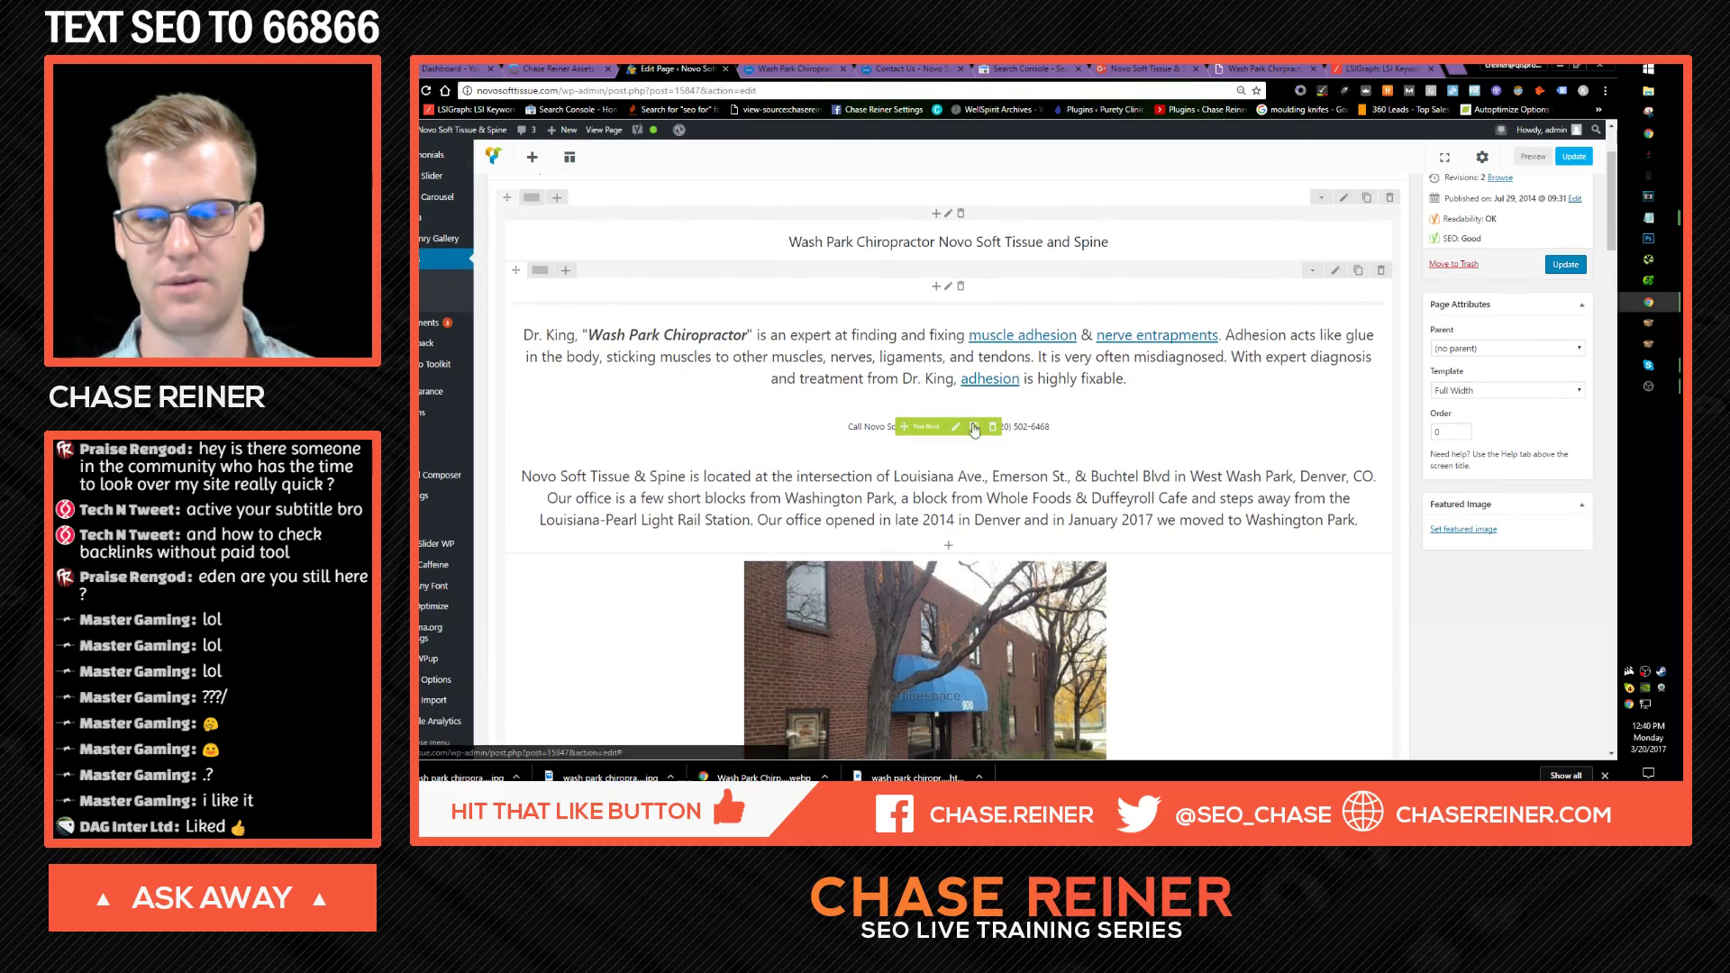
Step: Set the 'Call Novo Soft Tissue and Spine Now' line to 24pt font and save the text block
click(957, 427)
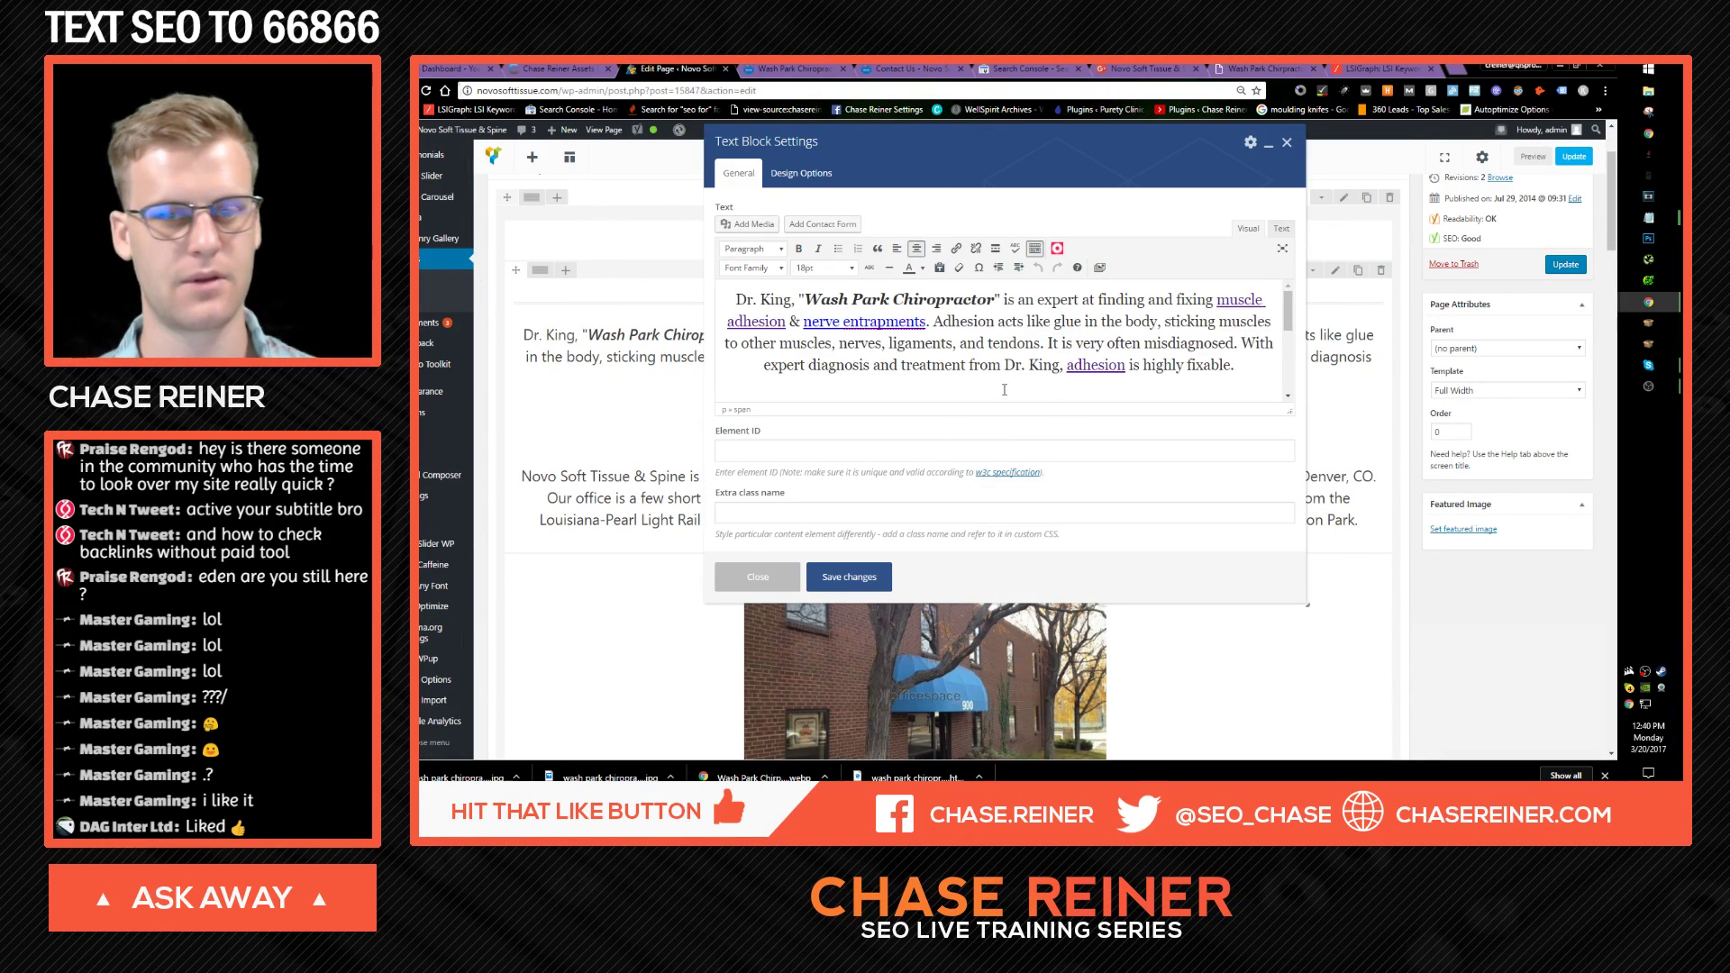
scroll(1060, 365, down, 1)
drag(1201, 356, 775, 353)
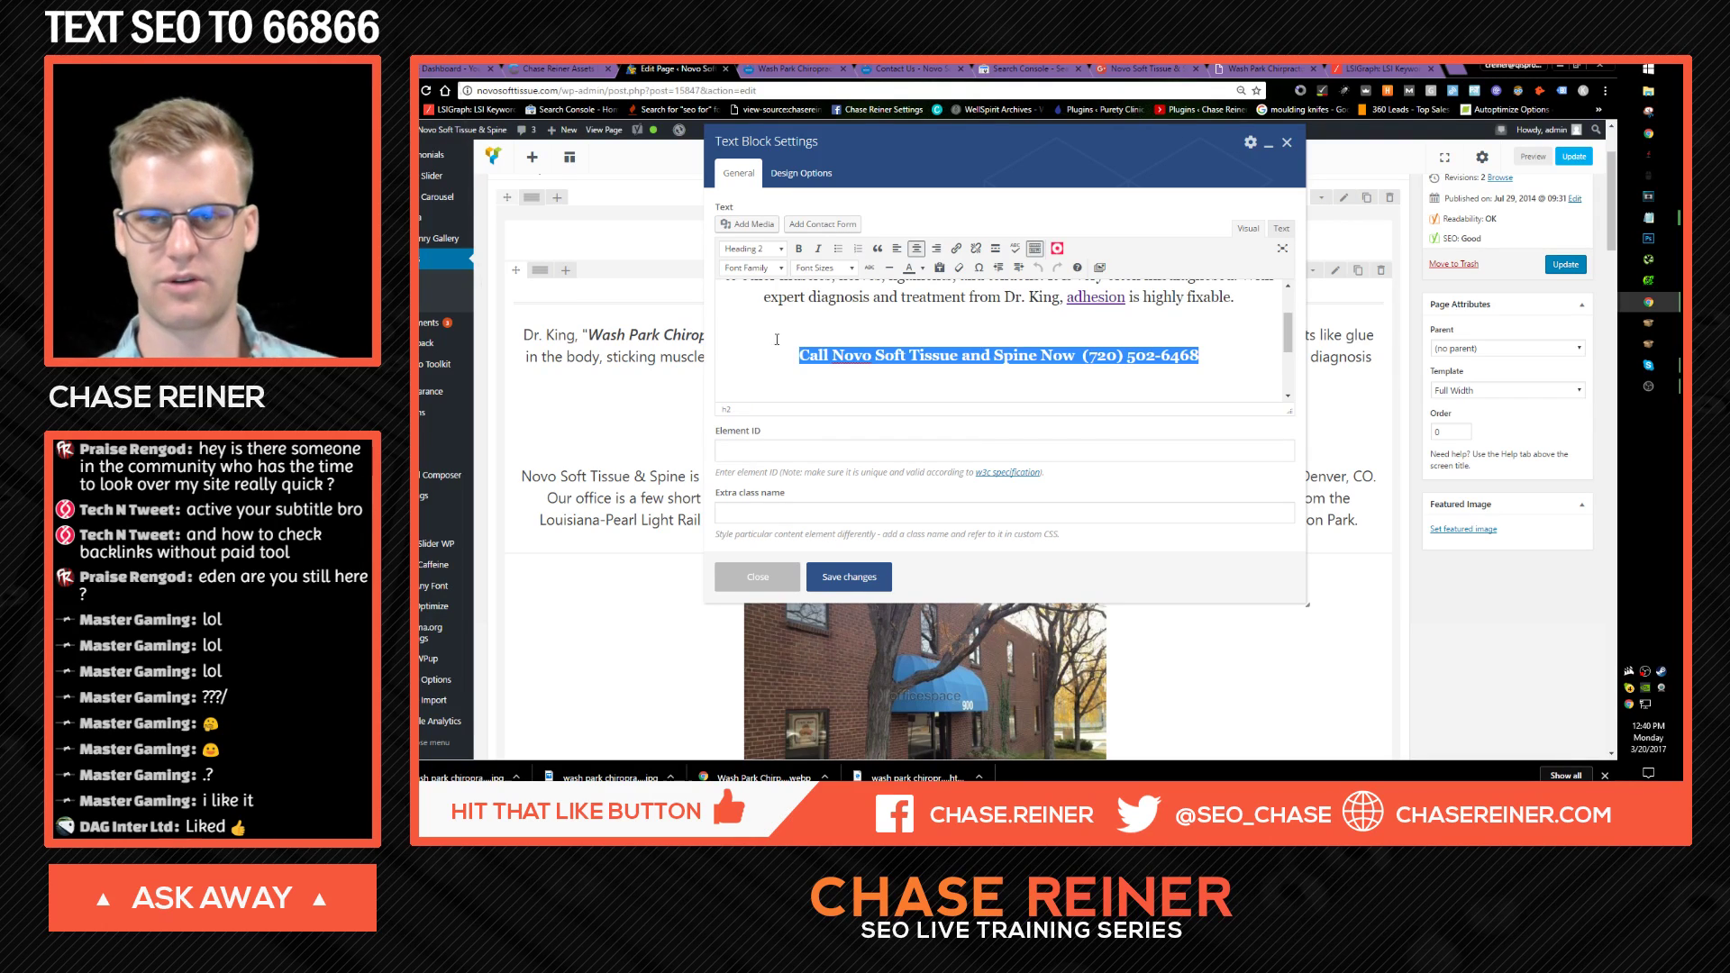
click(839, 268)
click(842, 371)
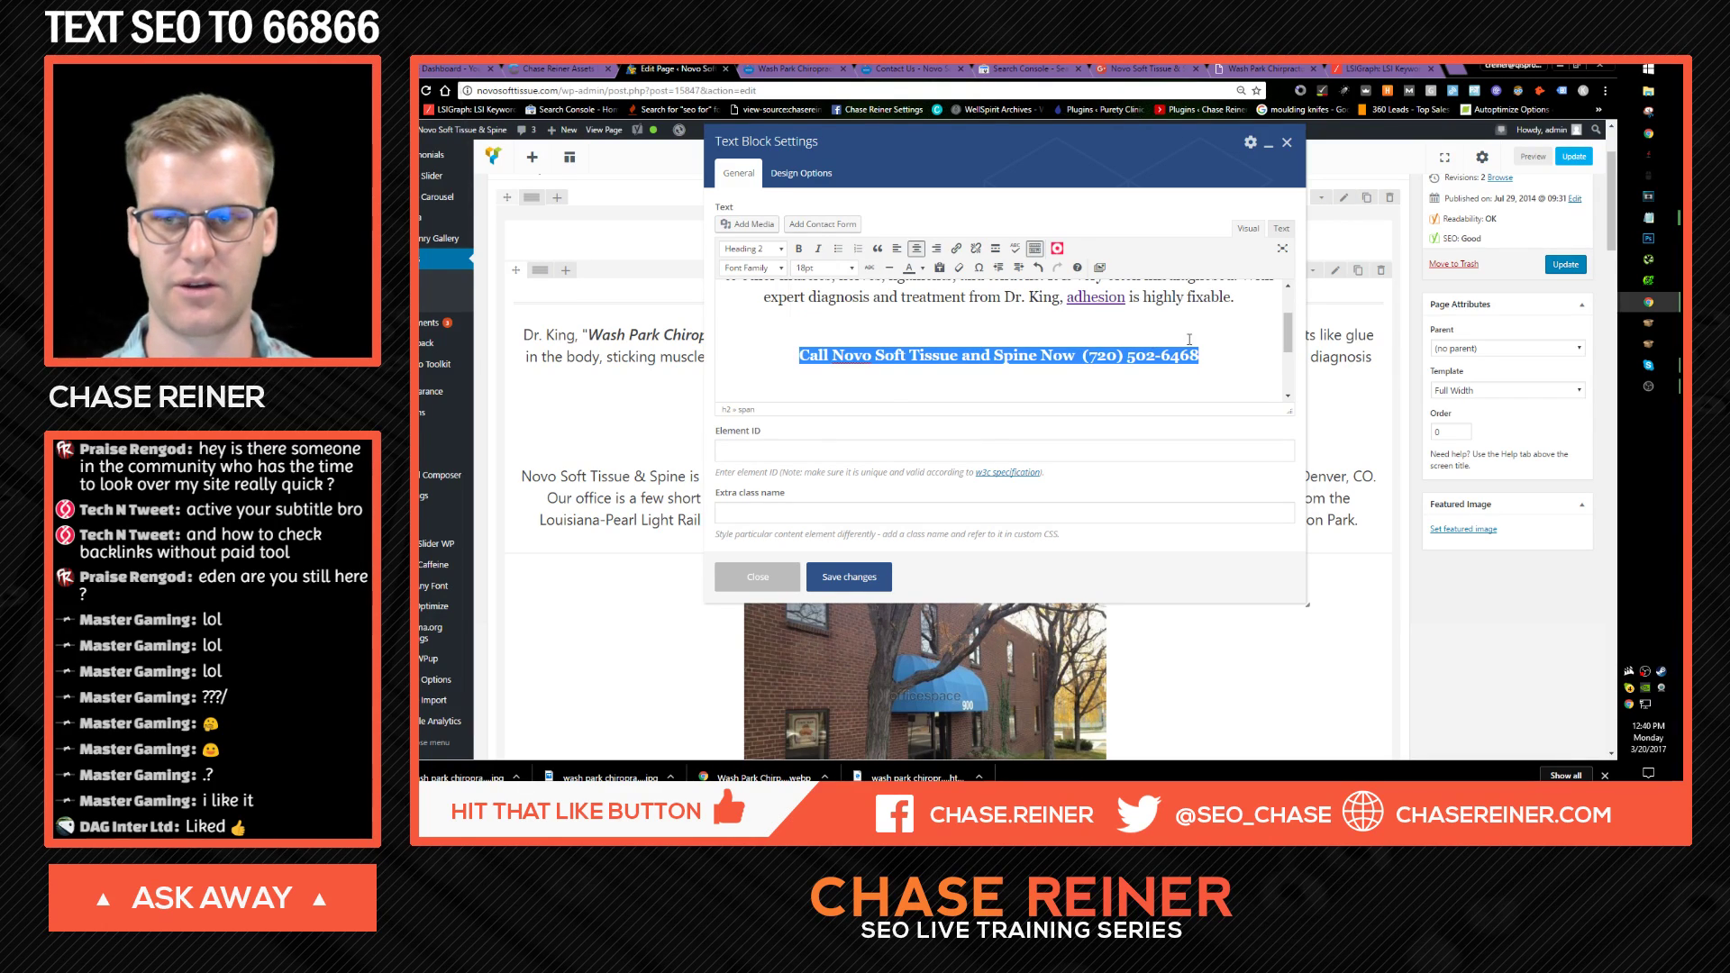
click(837, 270)
click(842, 389)
click(775, 325)
click(824, 581)
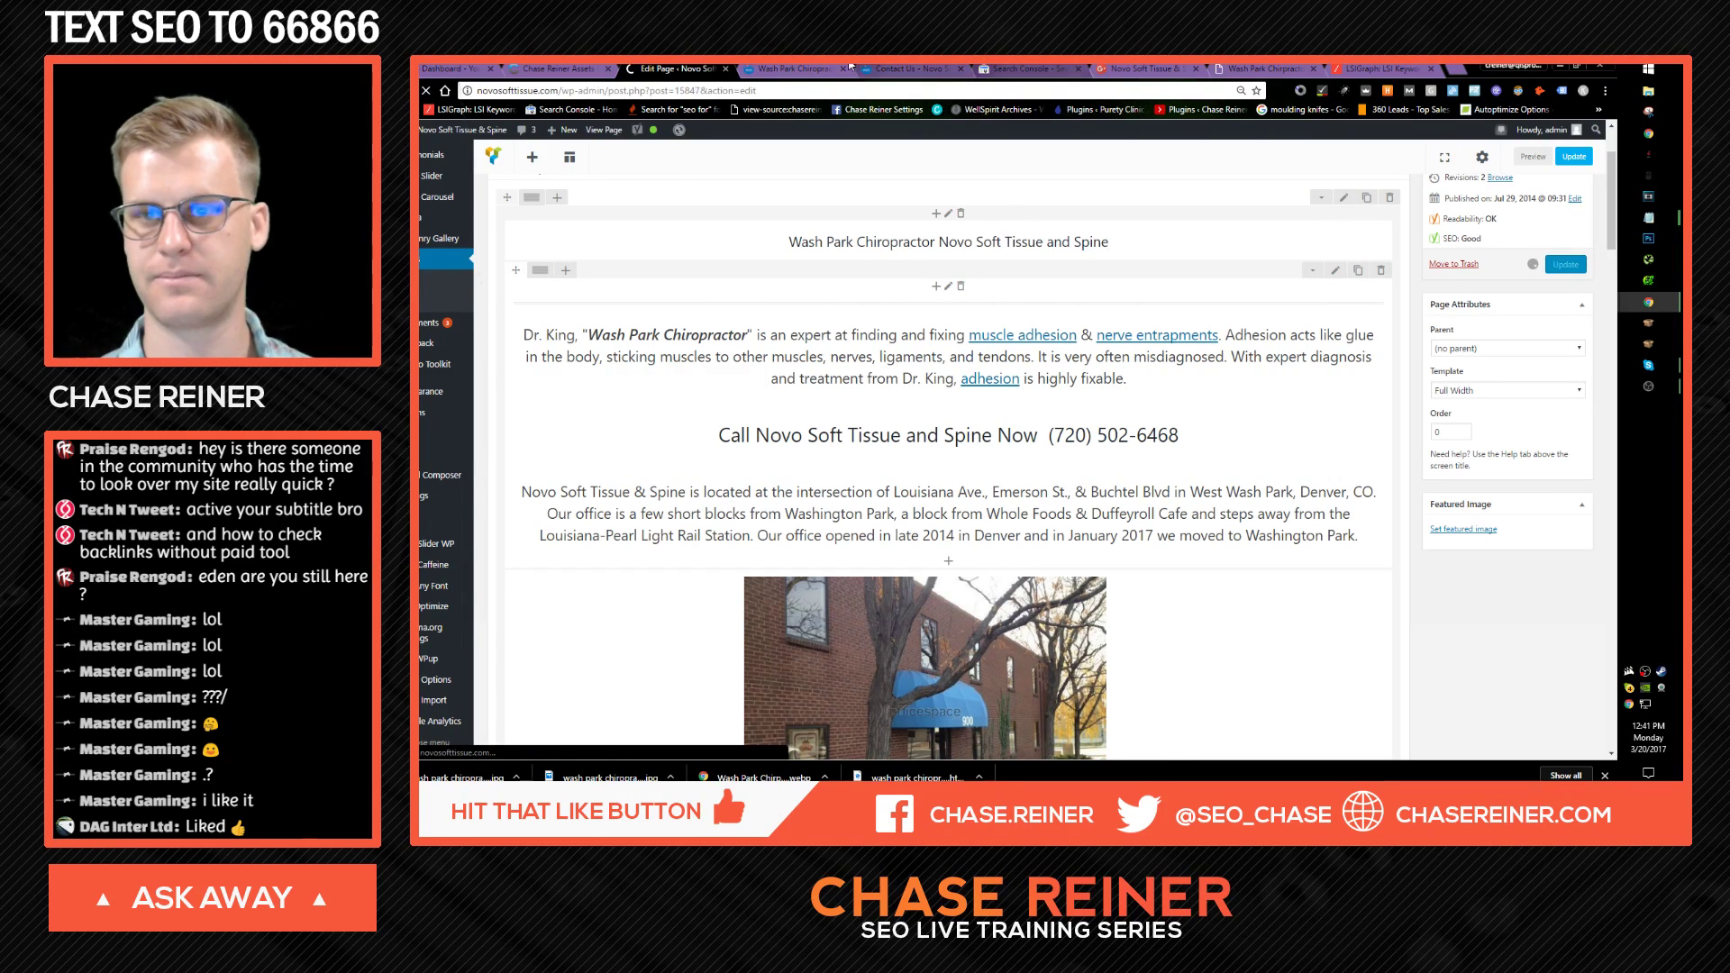
Step: Reload the live homepage to check the larger heading, then return to the editor
click(794, 68)
key(F5)
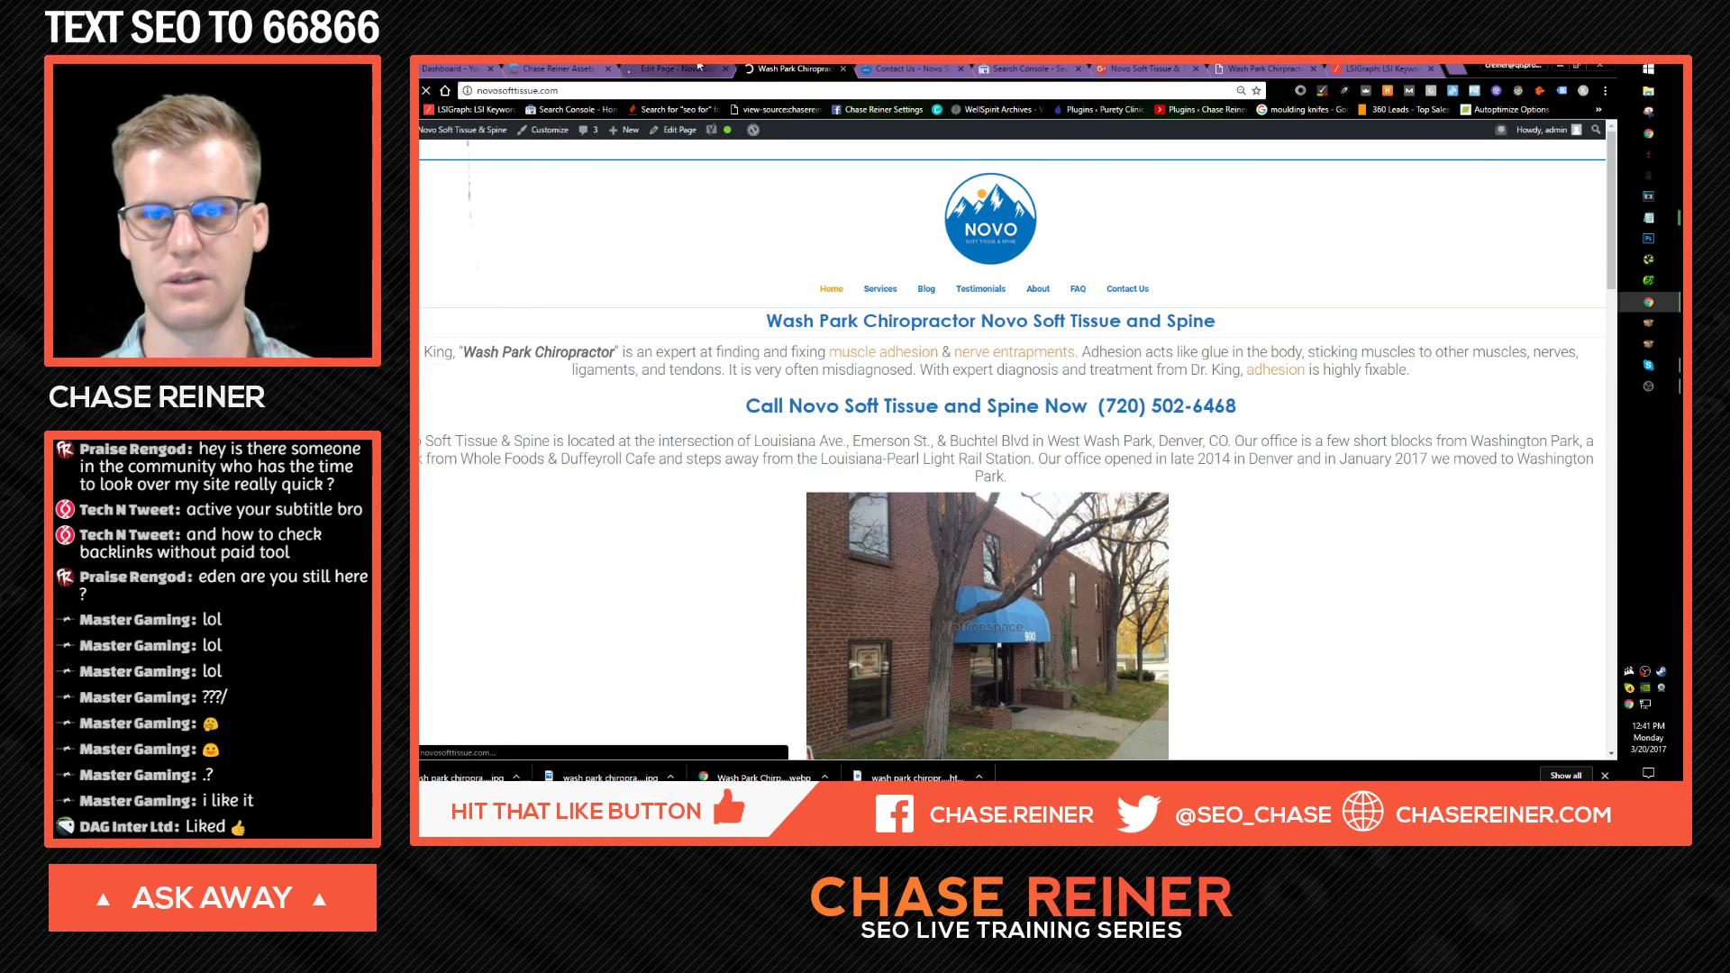
click(678, 69)
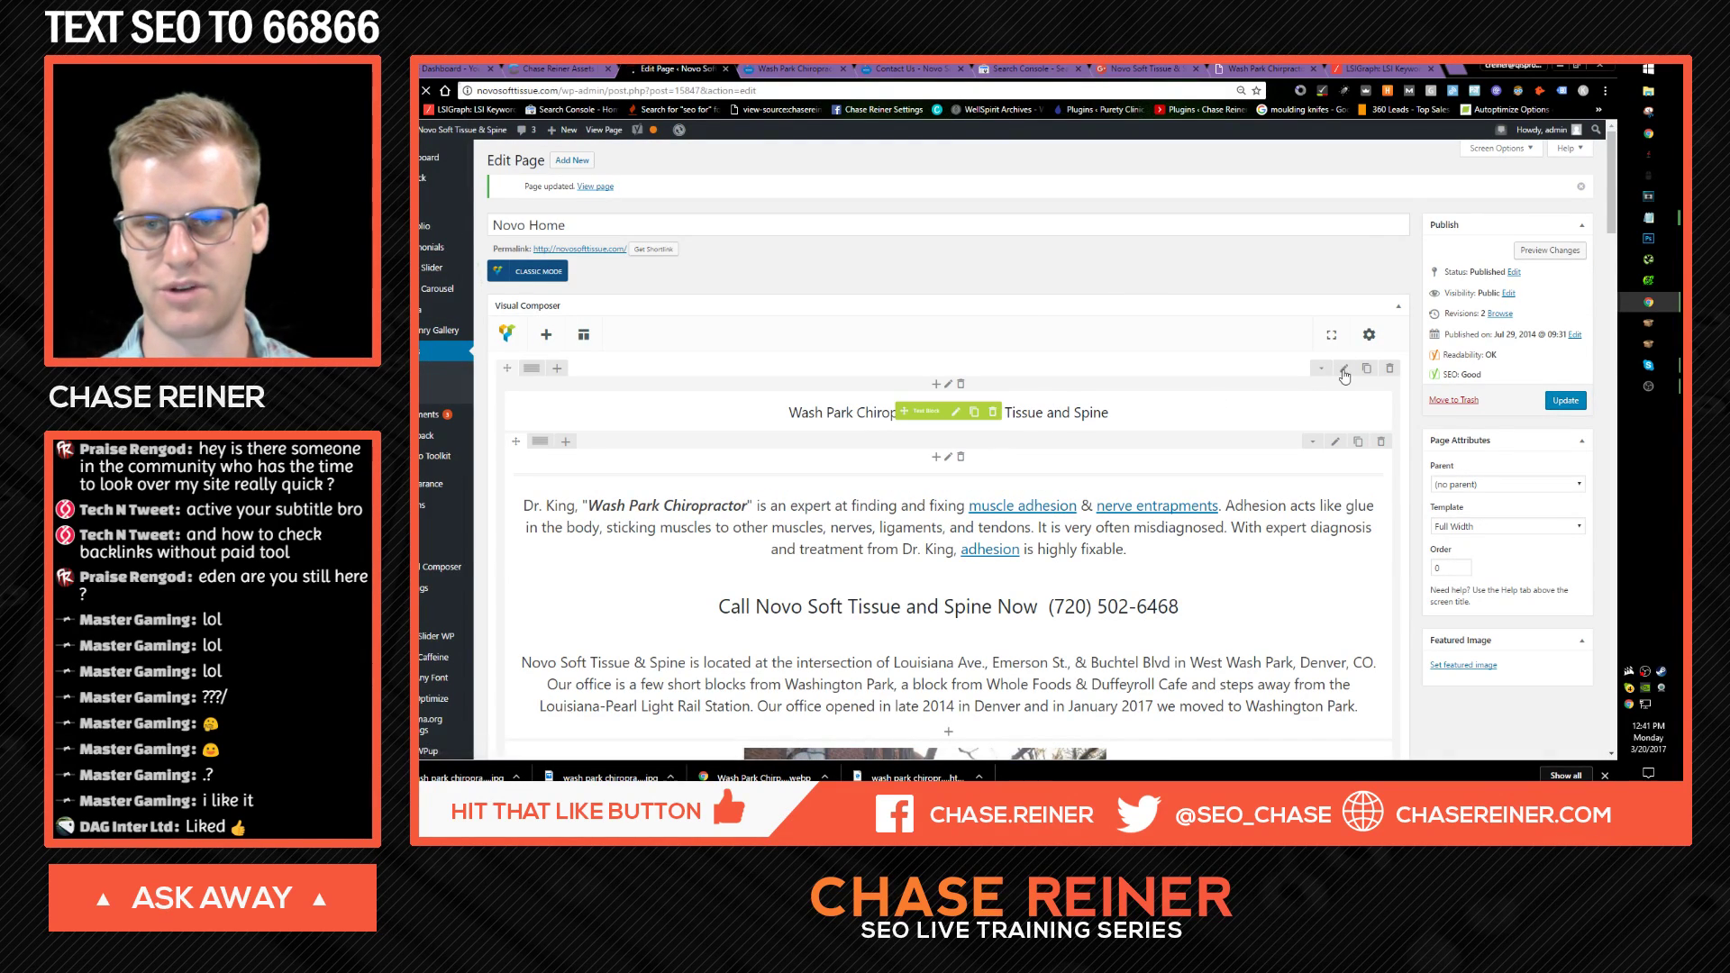
Step: Set the 'Wash Park Chiropractor Novo Soft Tissue and Spine' heading text to 36pt and save
double_click(955, 422)
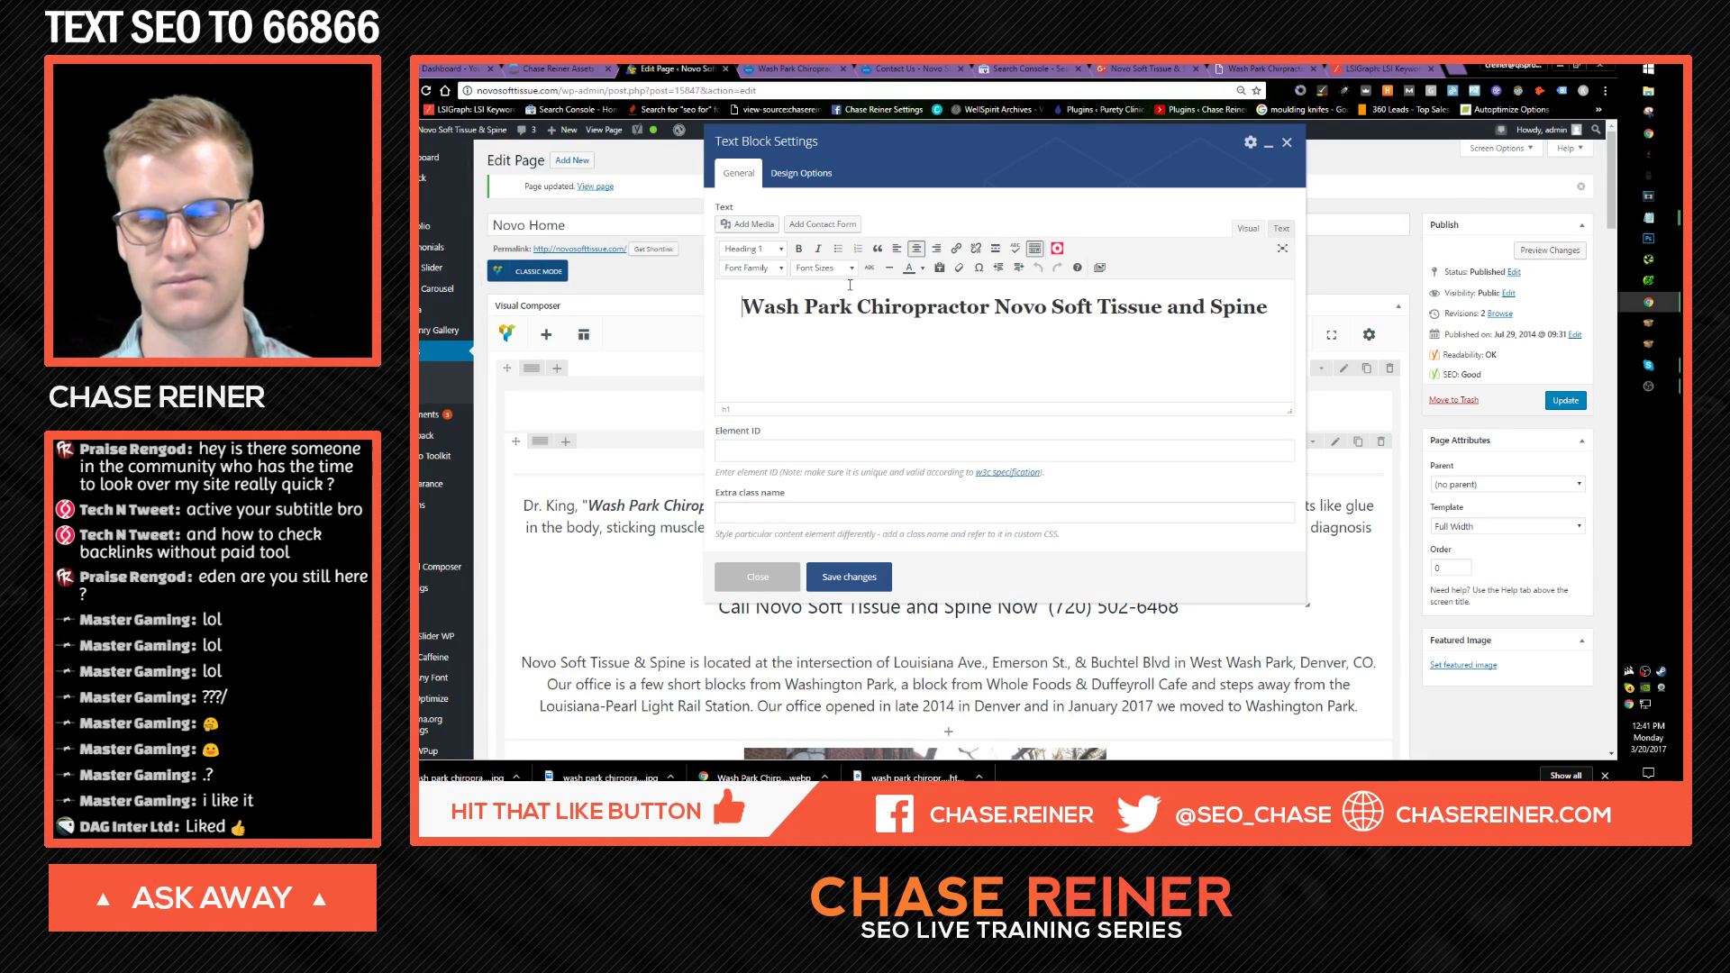
key(ctrl+a)
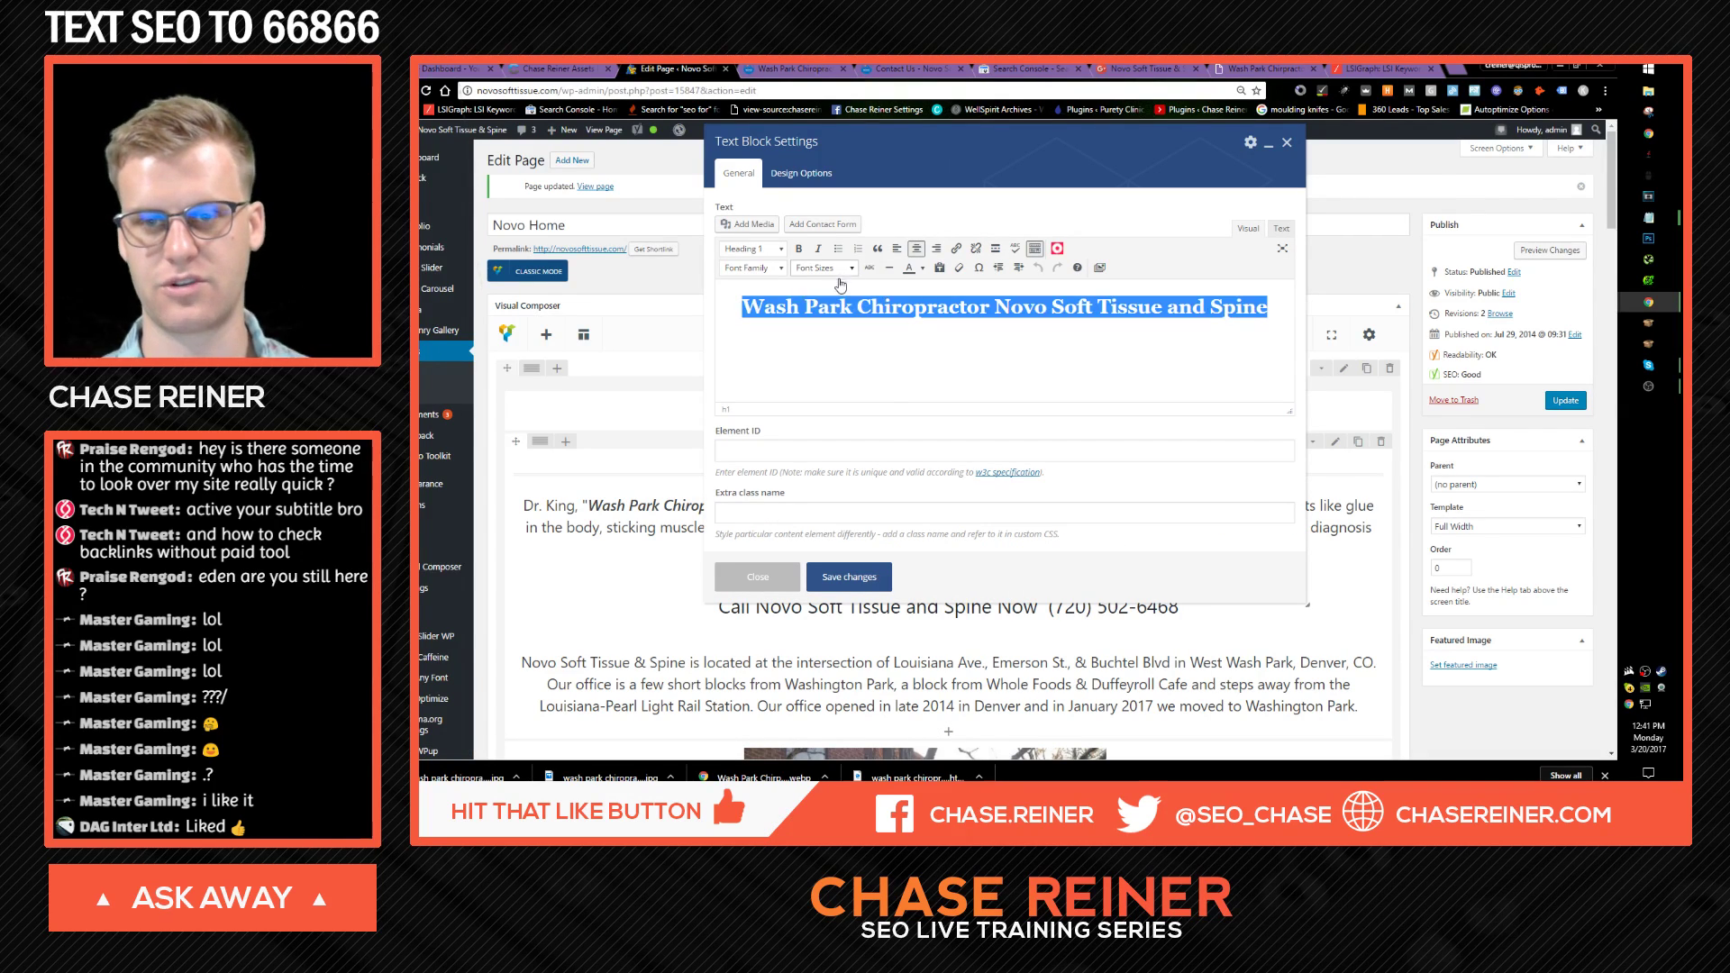
click(837, 269)
click(819, 393)
click(834, 269)
click(817, 415)
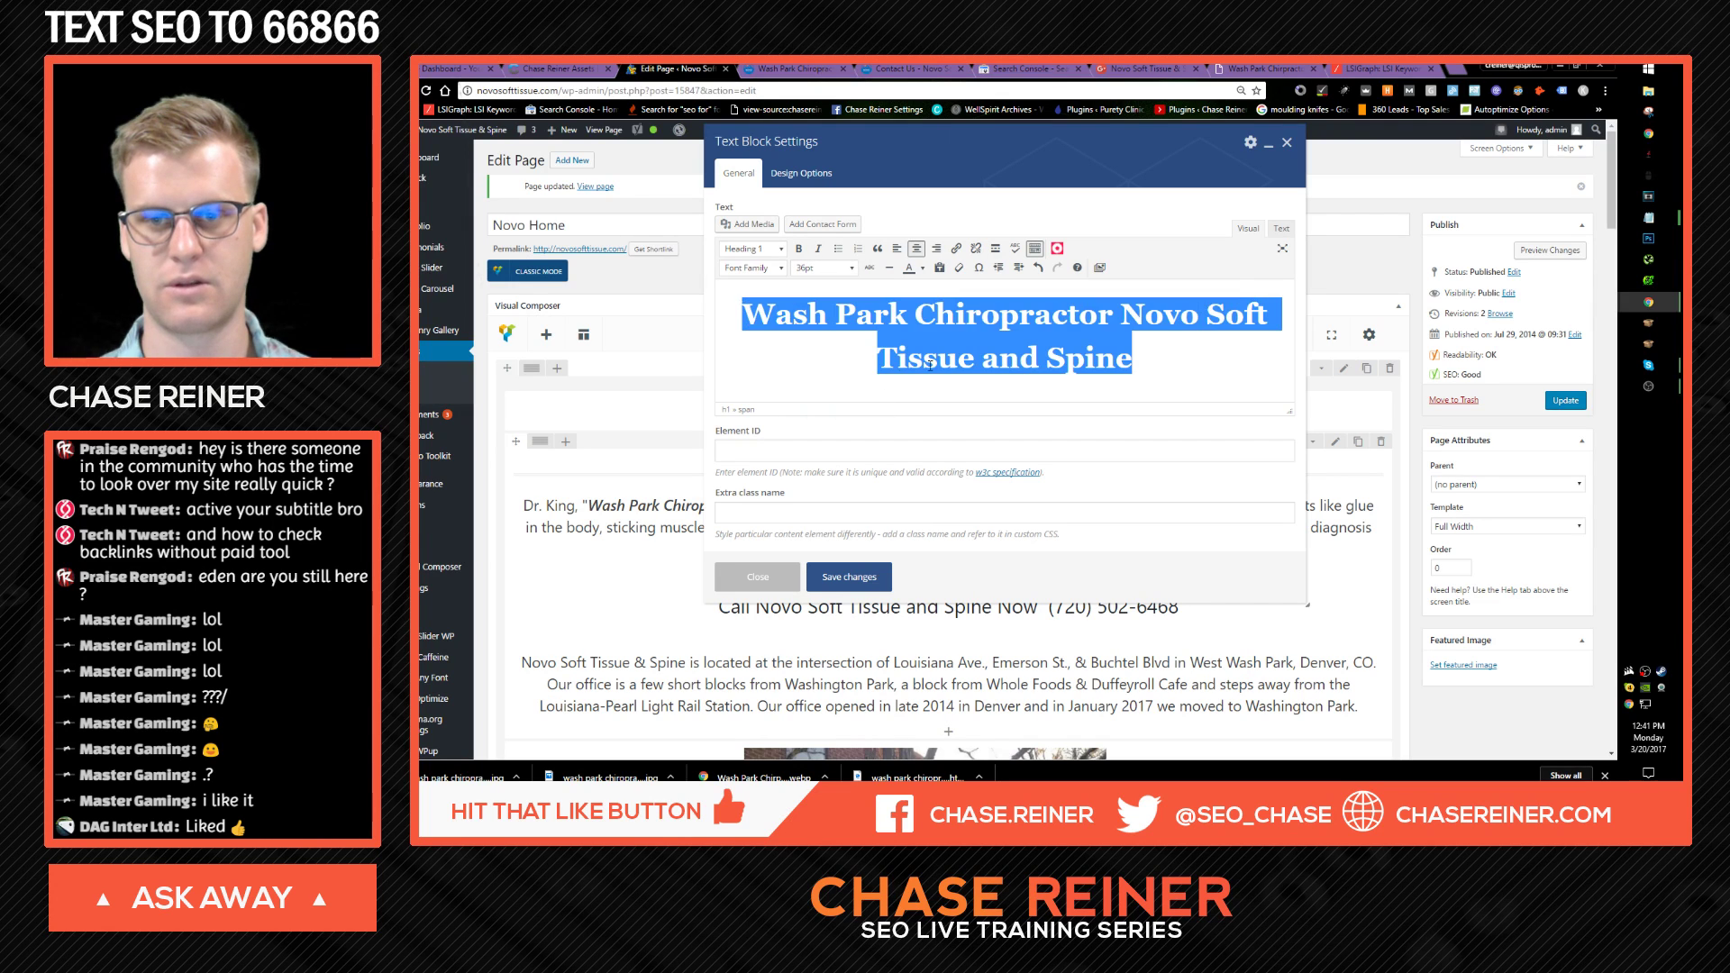
click(861, 586)
Step: Update the page and reload the live Novo homepage to view the larger heading
click(1564, 403)
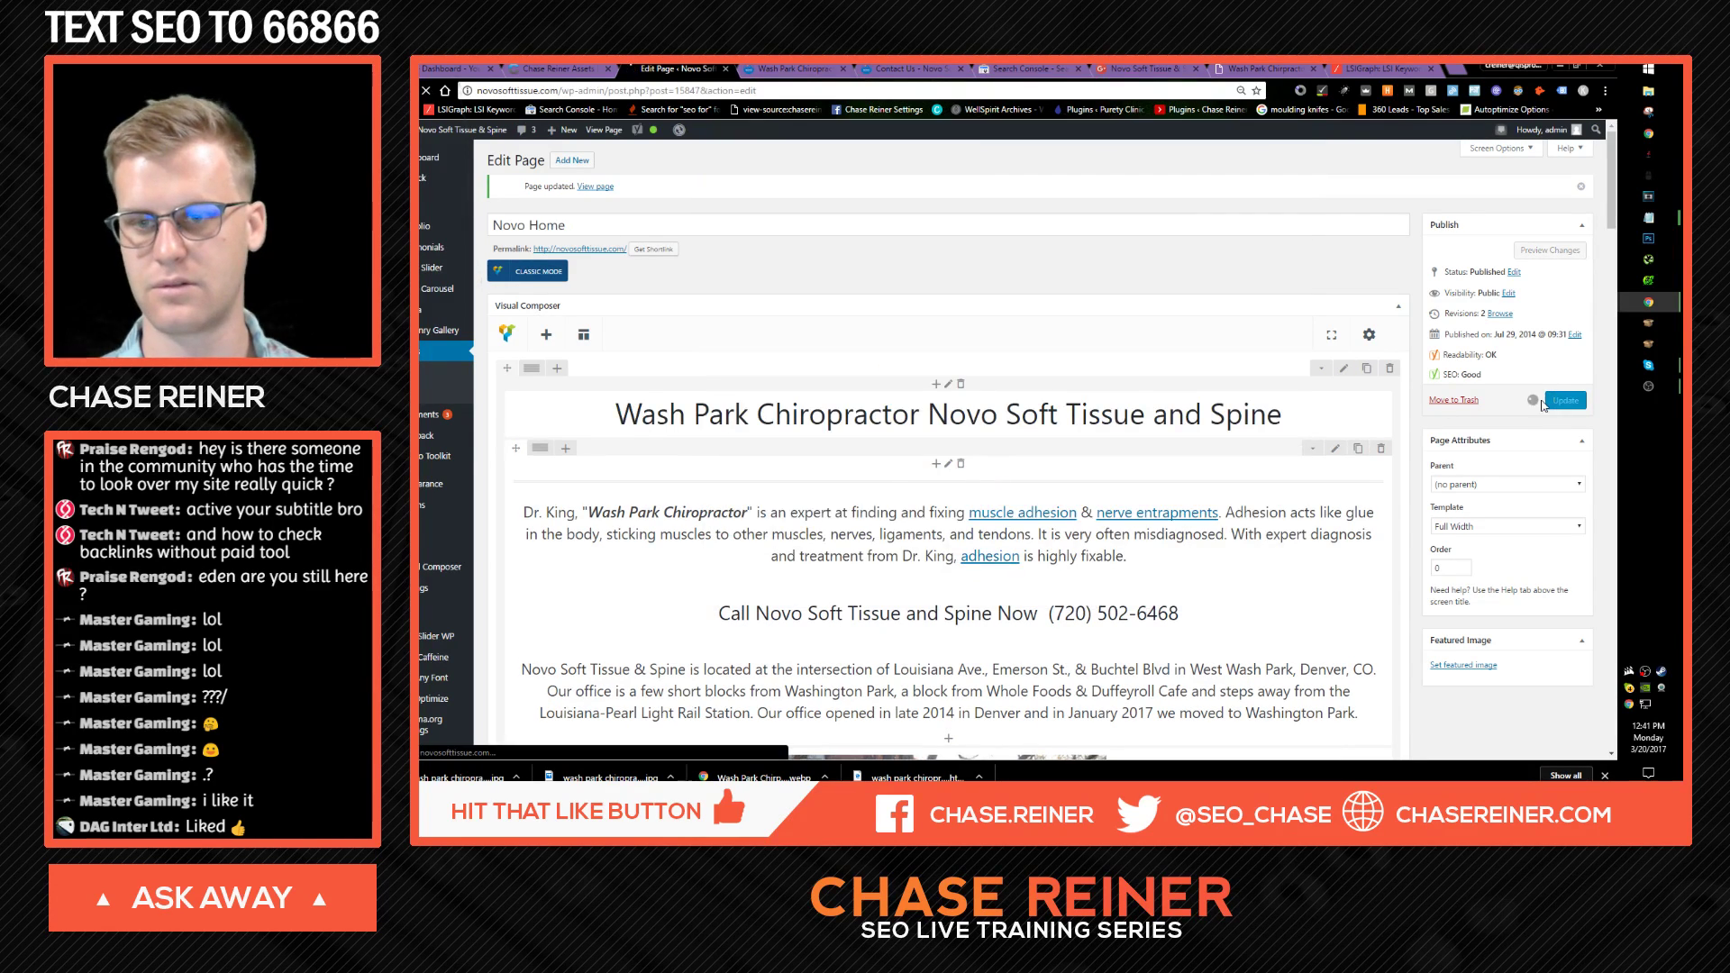
click(793, 68)
key(F5)
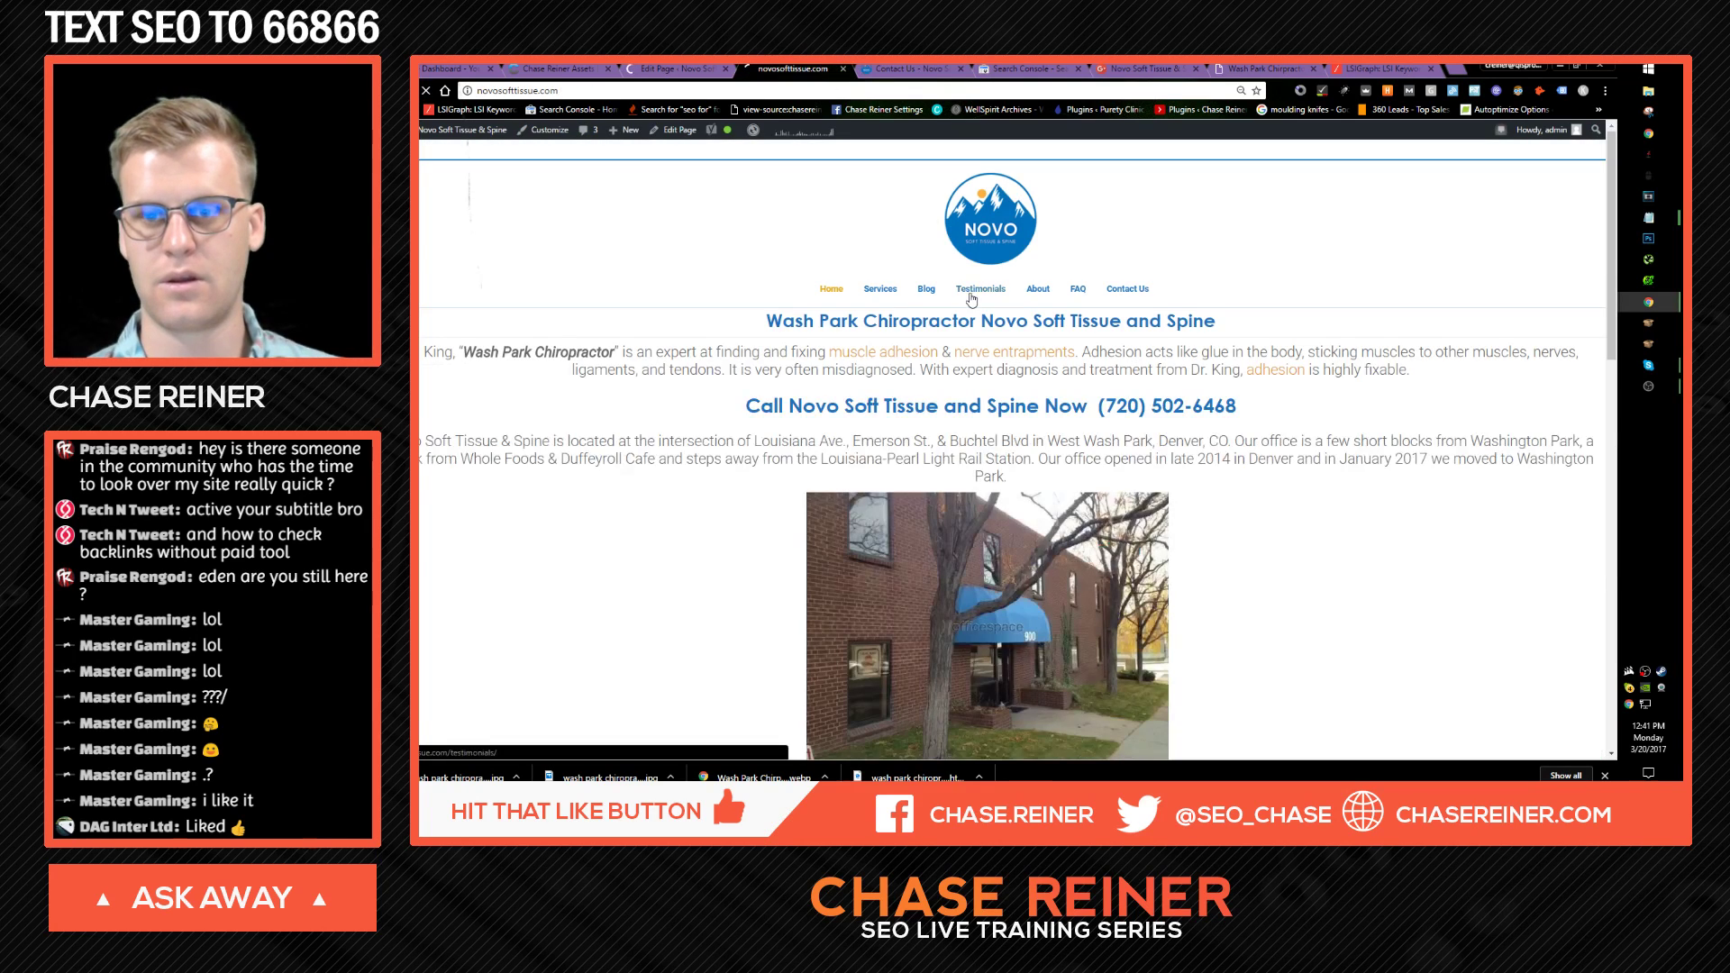
mouse_move(883, 292)
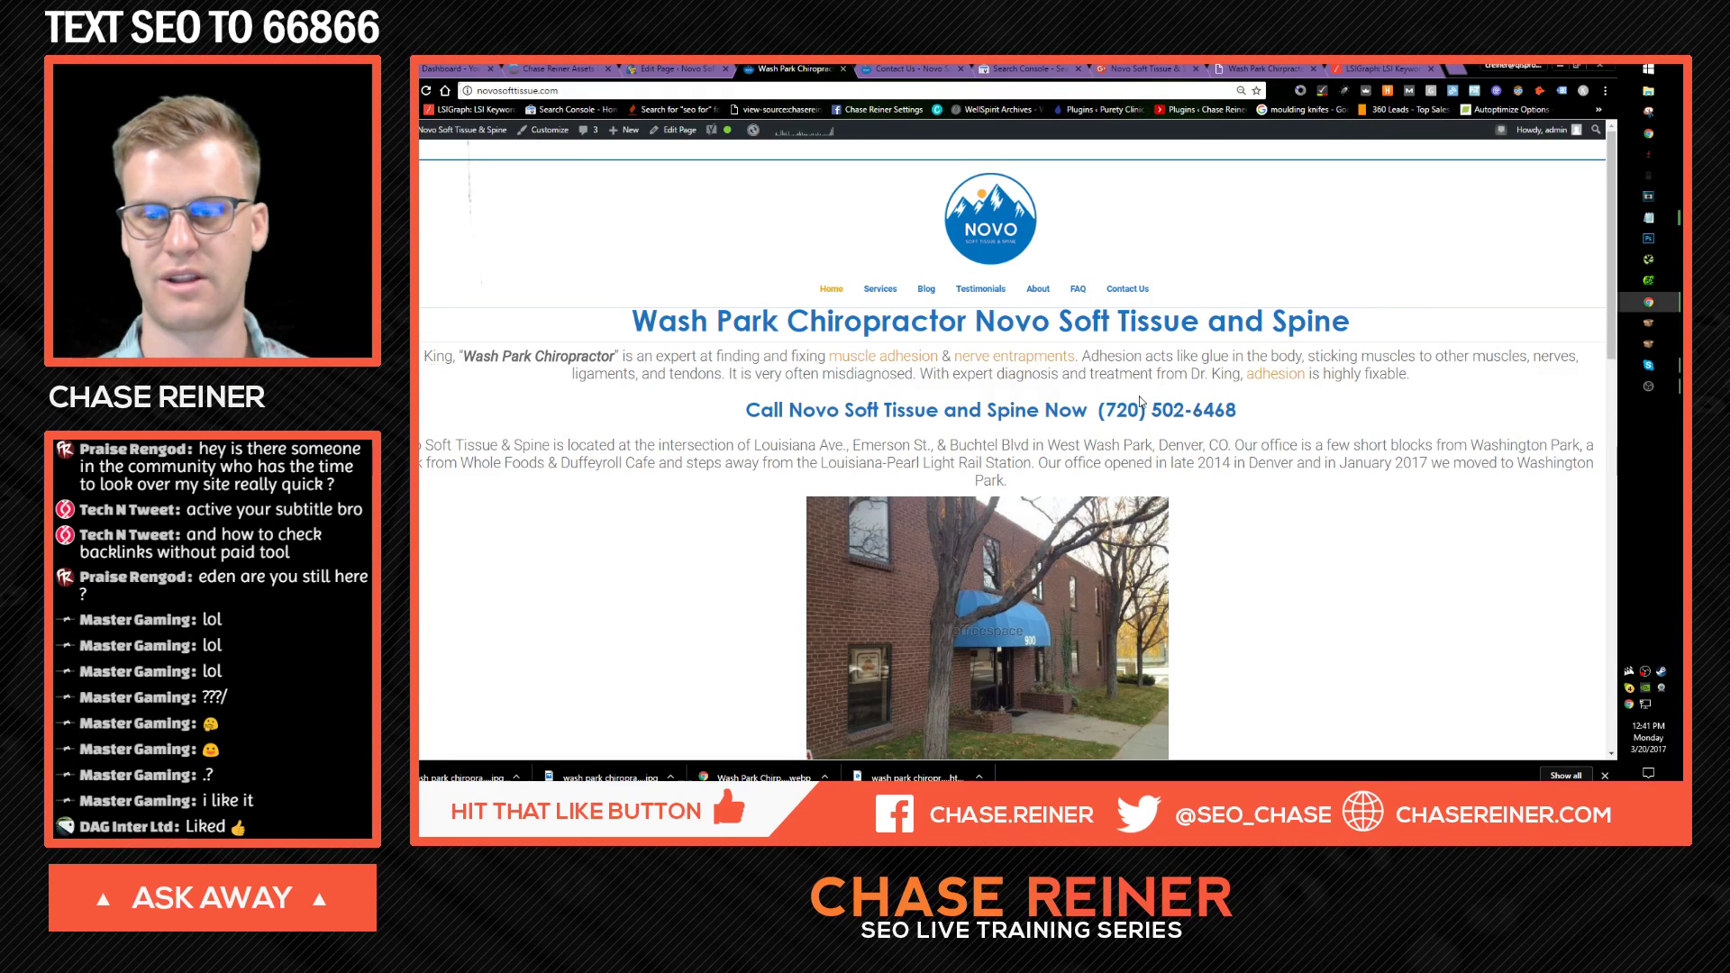
scroll(1115, 401, down, 2)
scroll(1061, 392, down, 3)
scroll(1059, 559, up, 5)
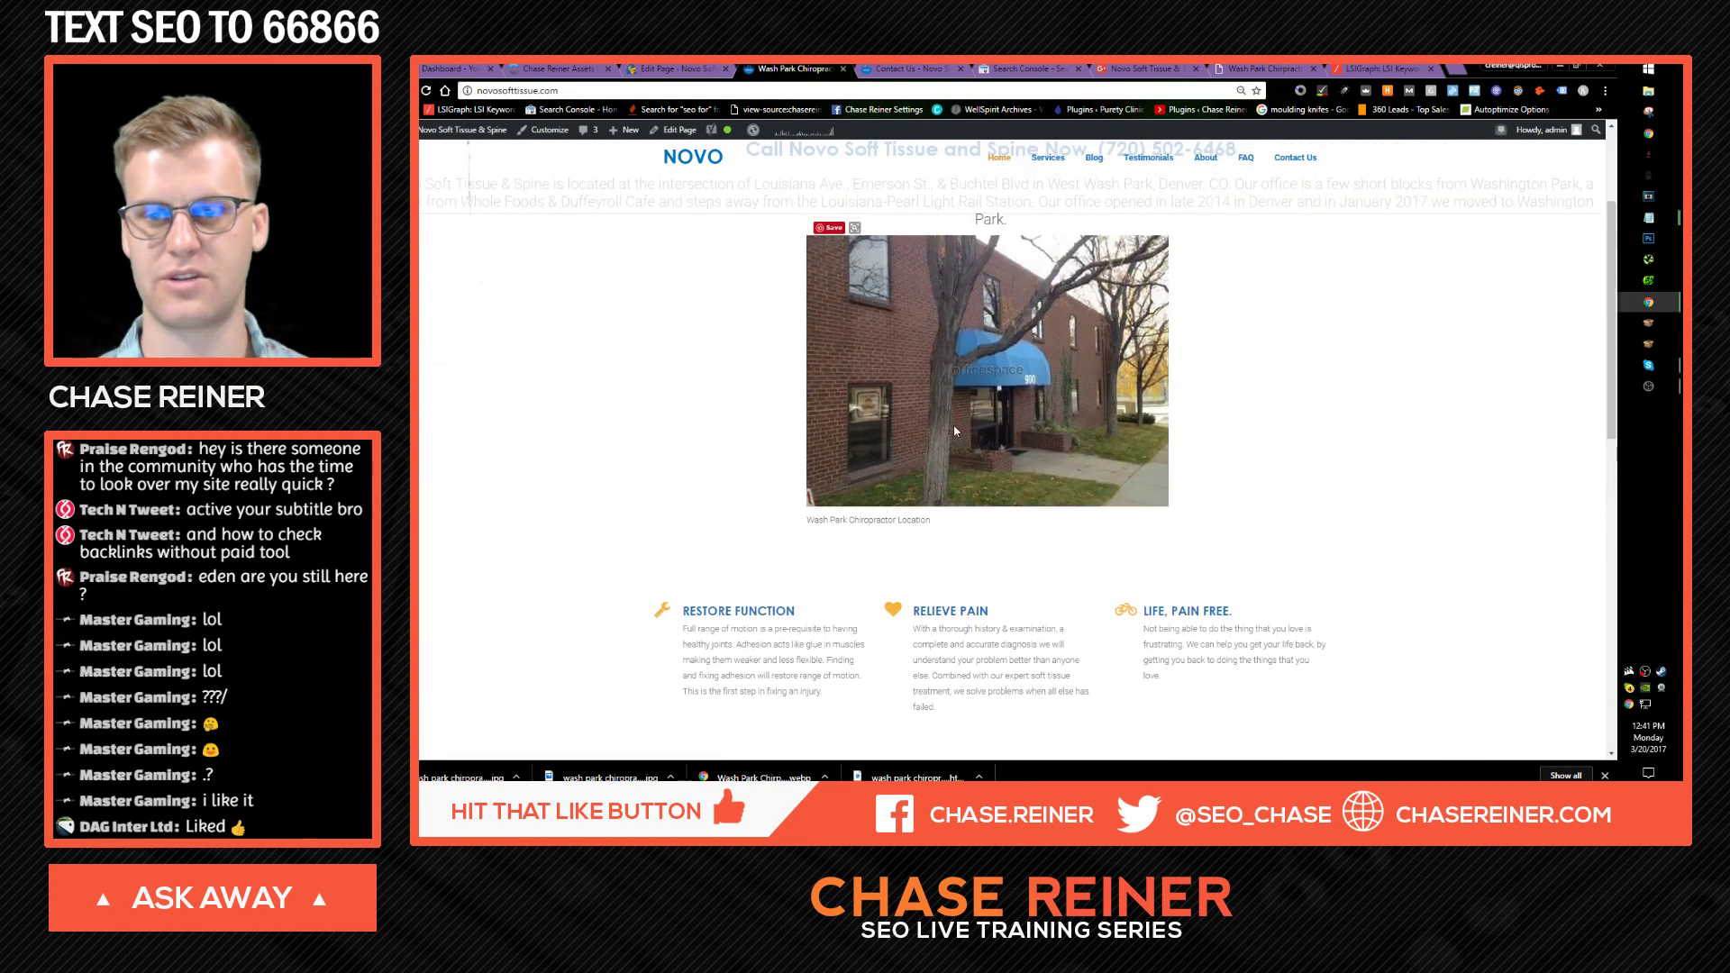
scroll(1045, 534, down, 5)
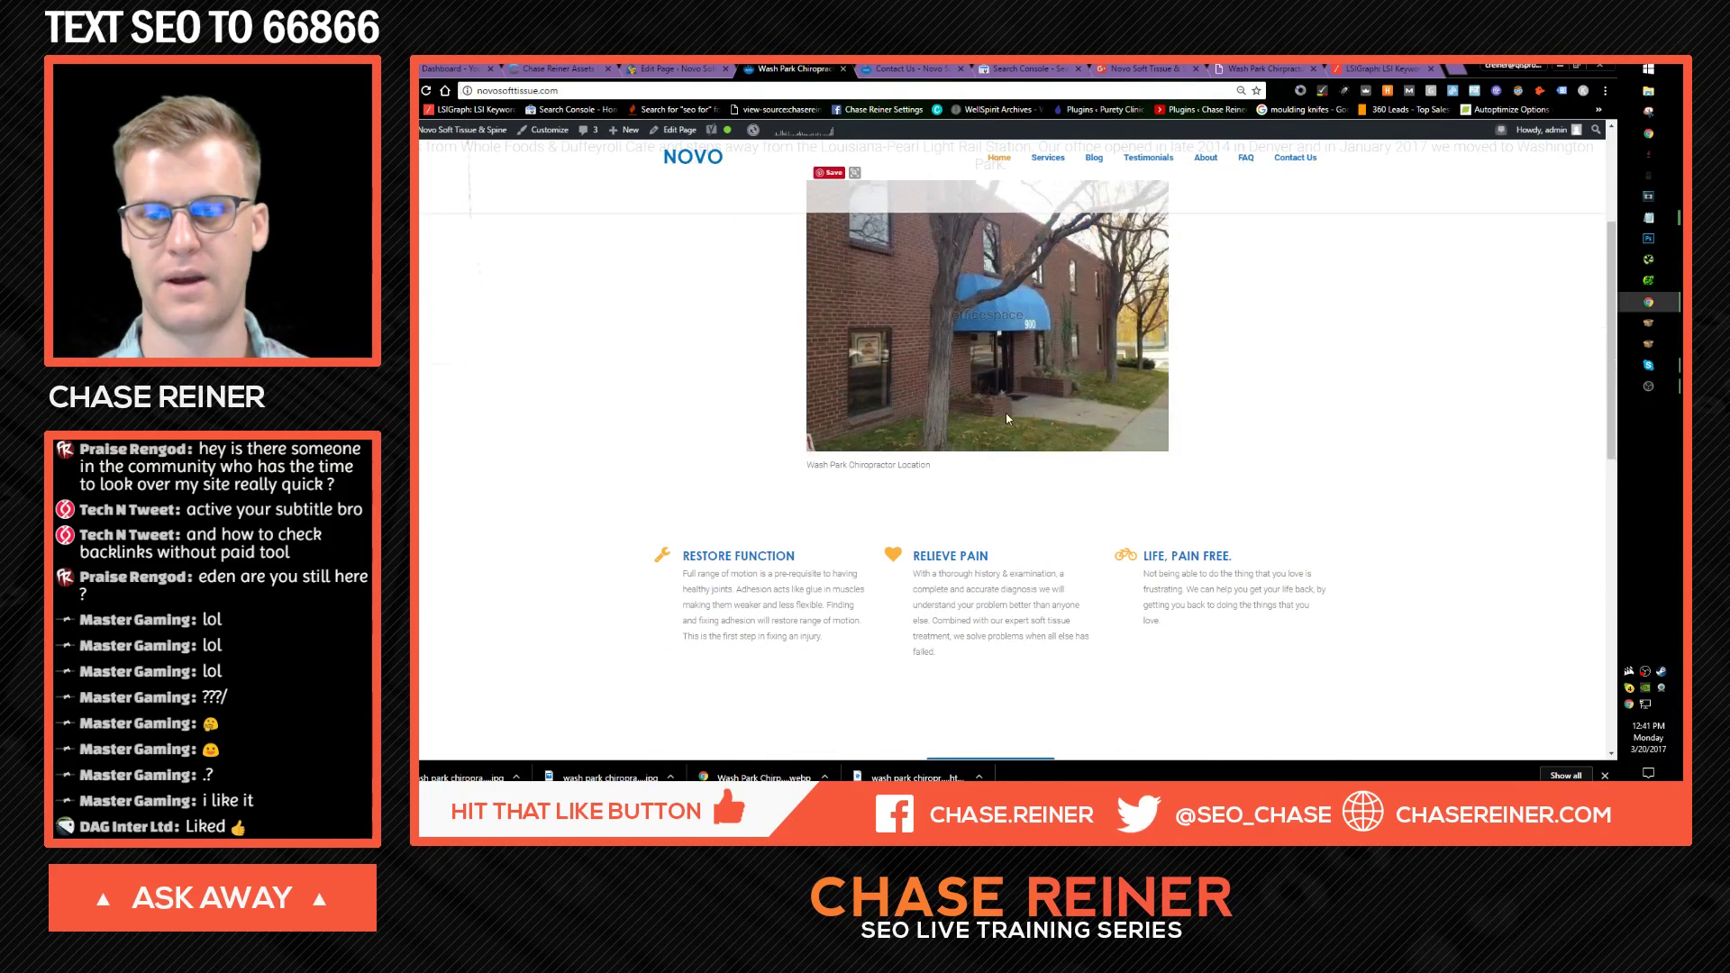
scroll(970, 384, down, 5)
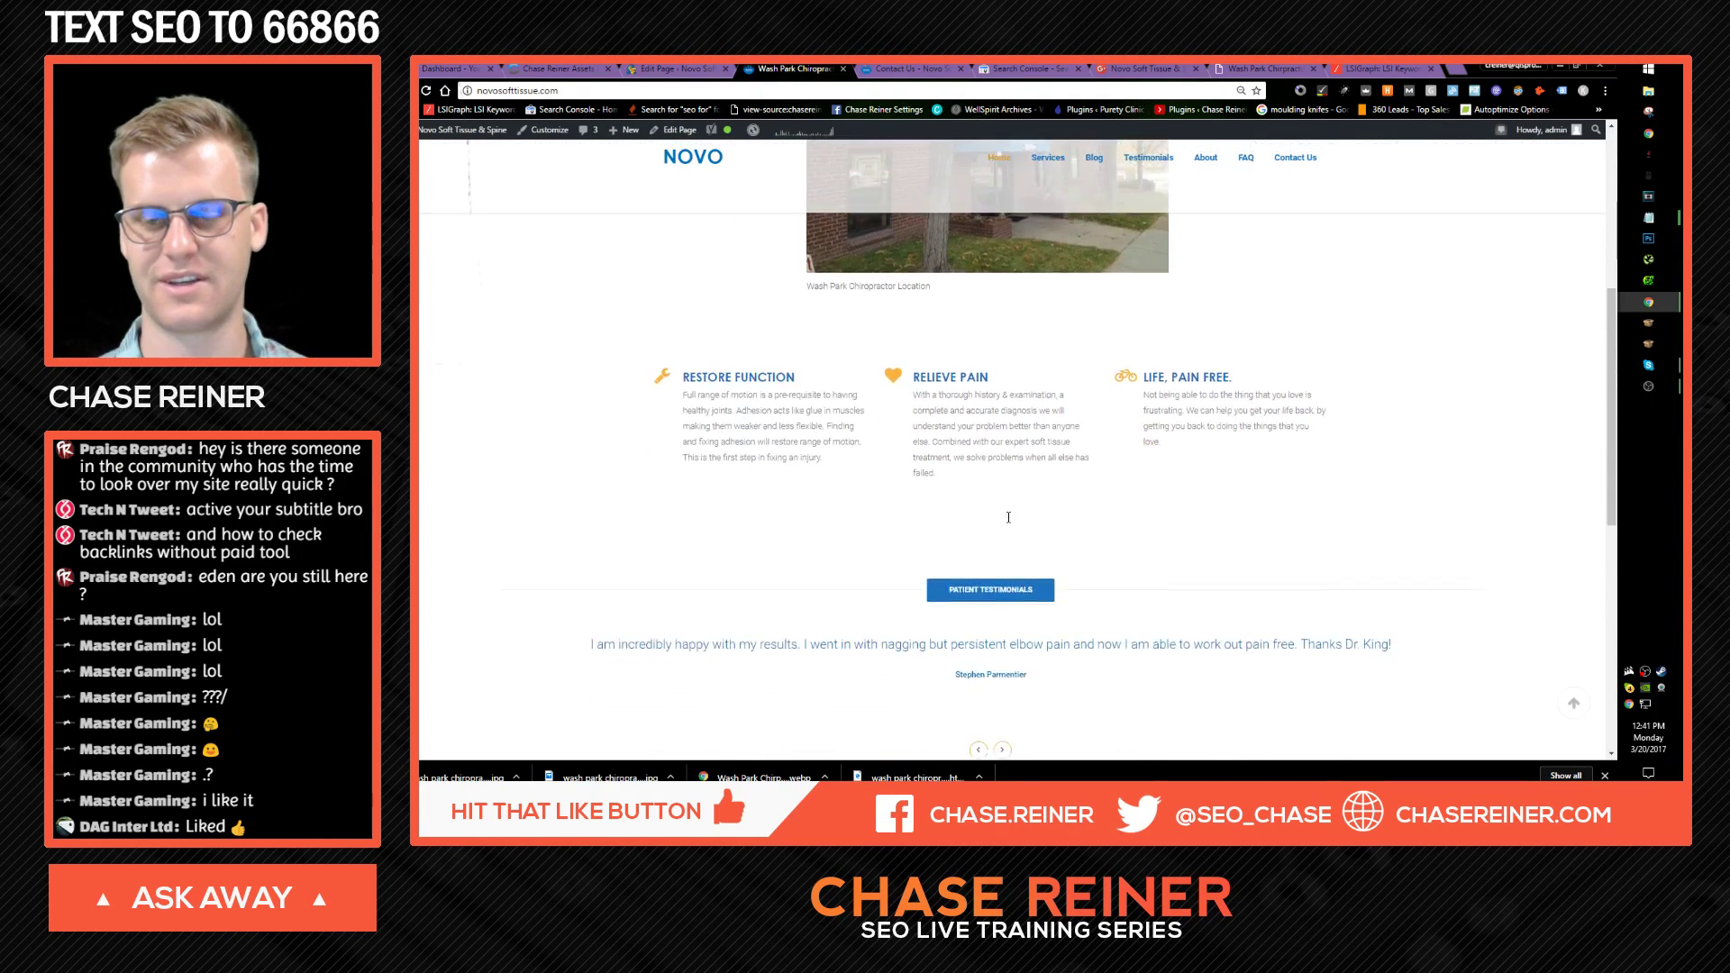
scroll(1003, 394, up, 3)
scroll(1004, 395, down, 6)
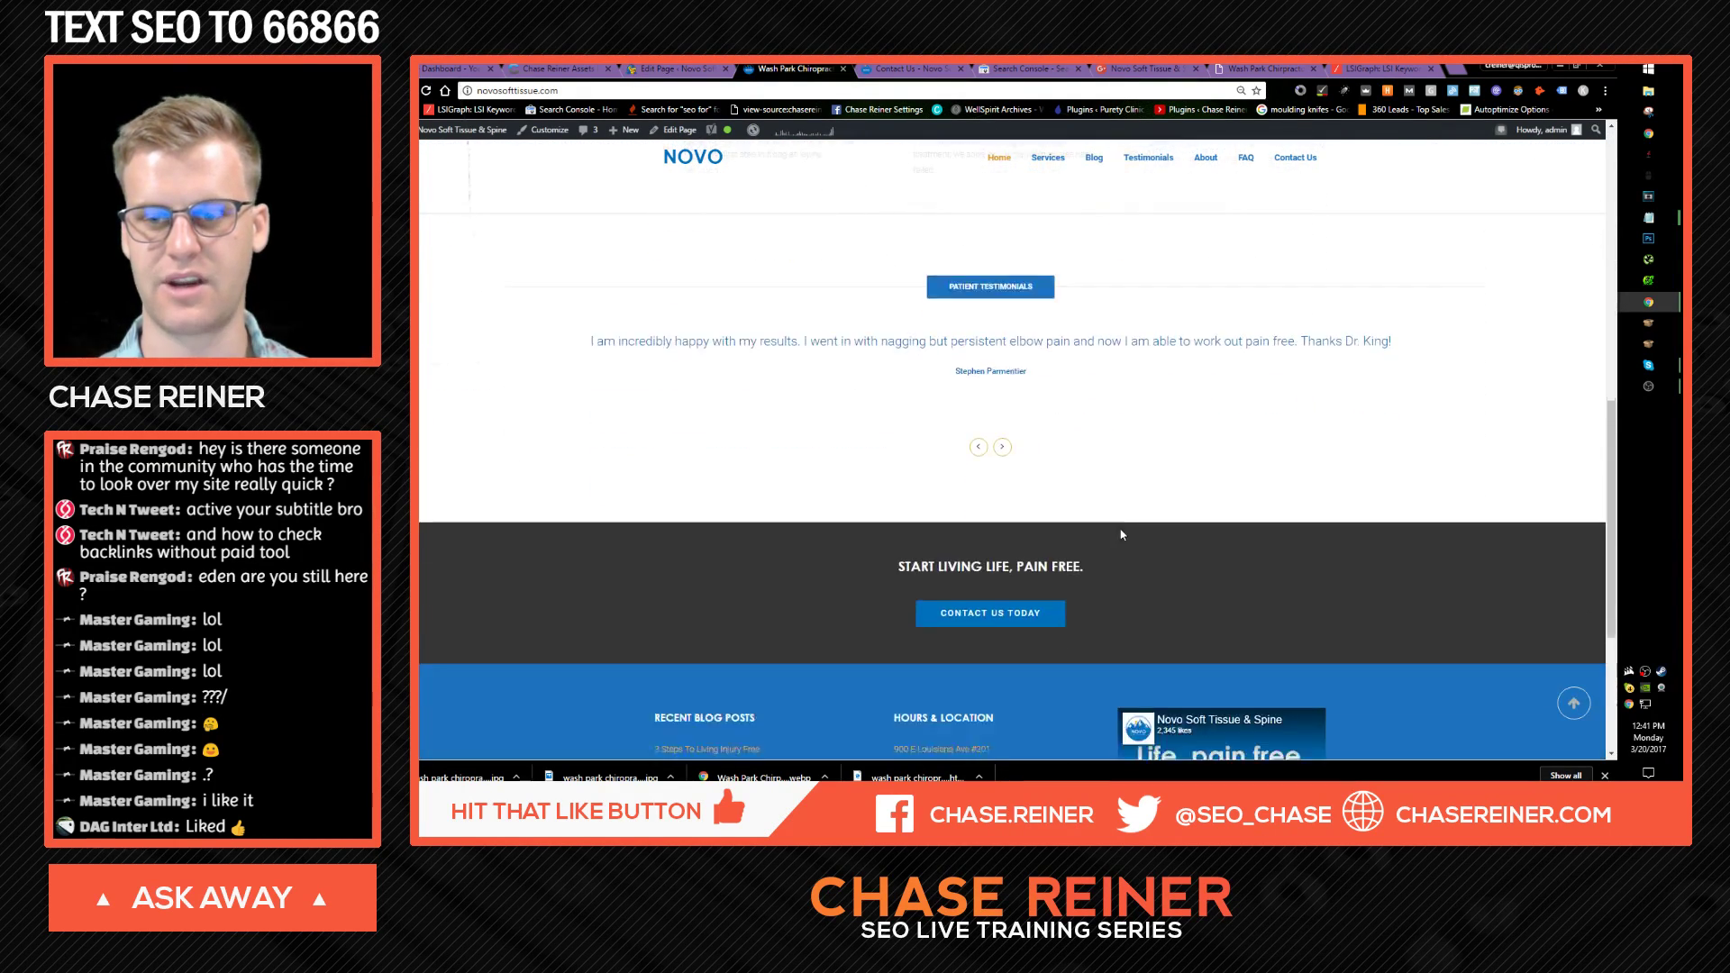
scroll(1017, 443, up, 15)
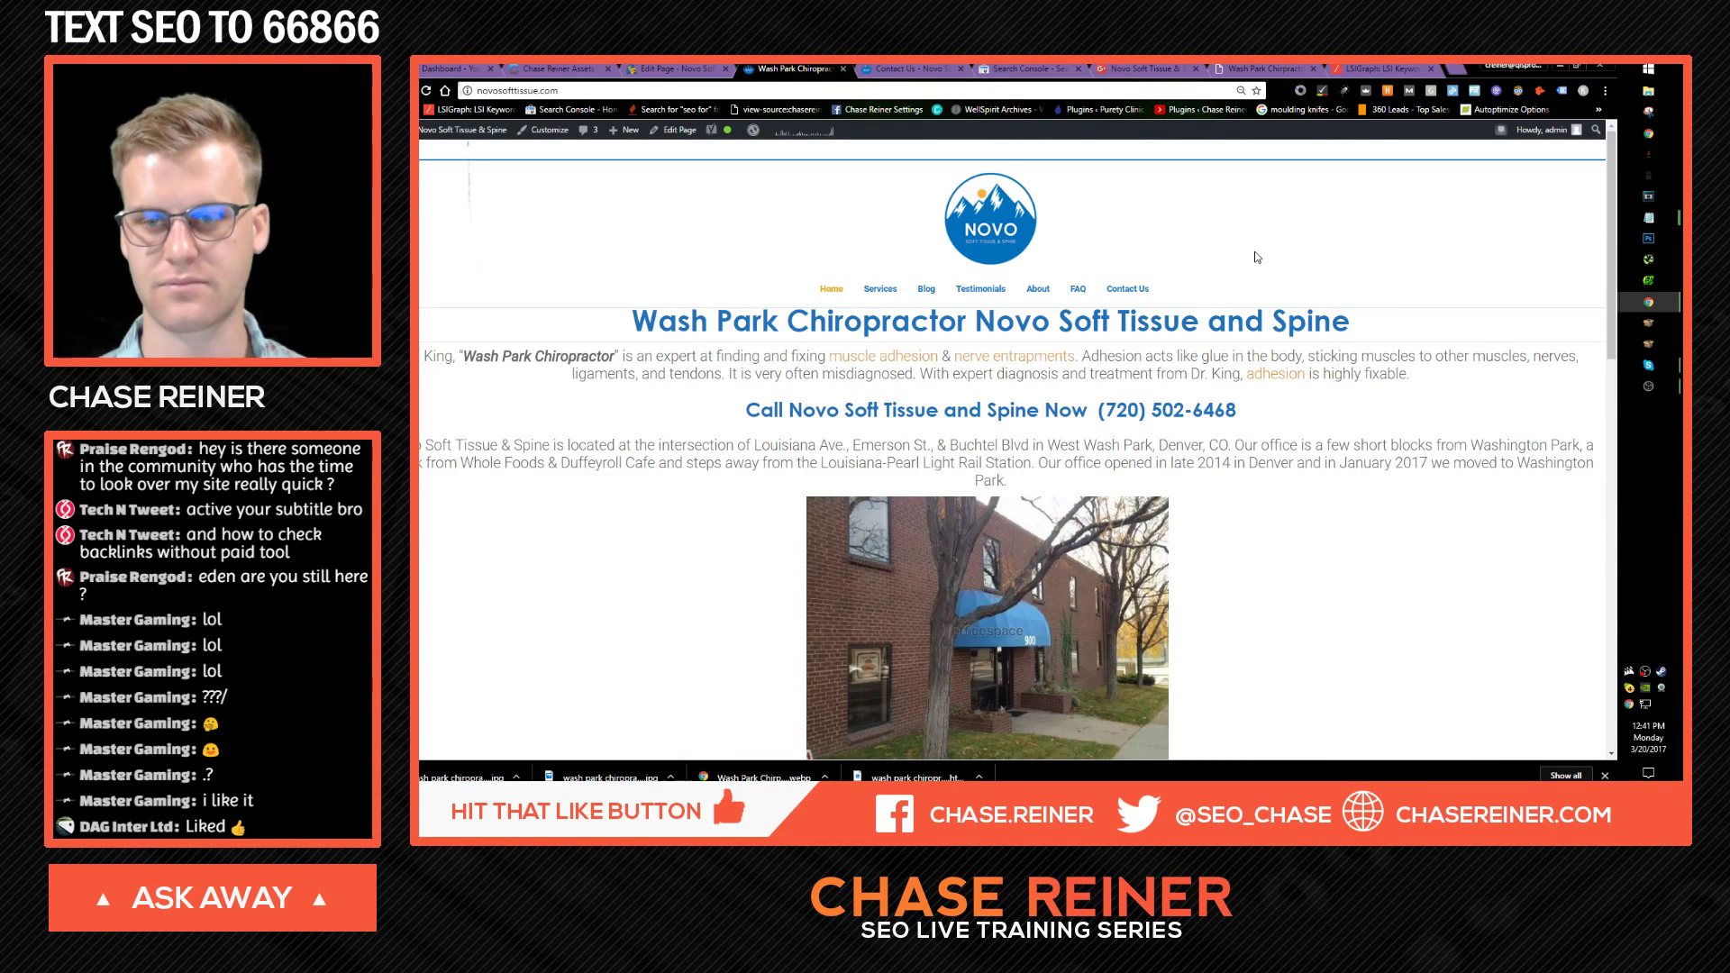
click(1576, 65)
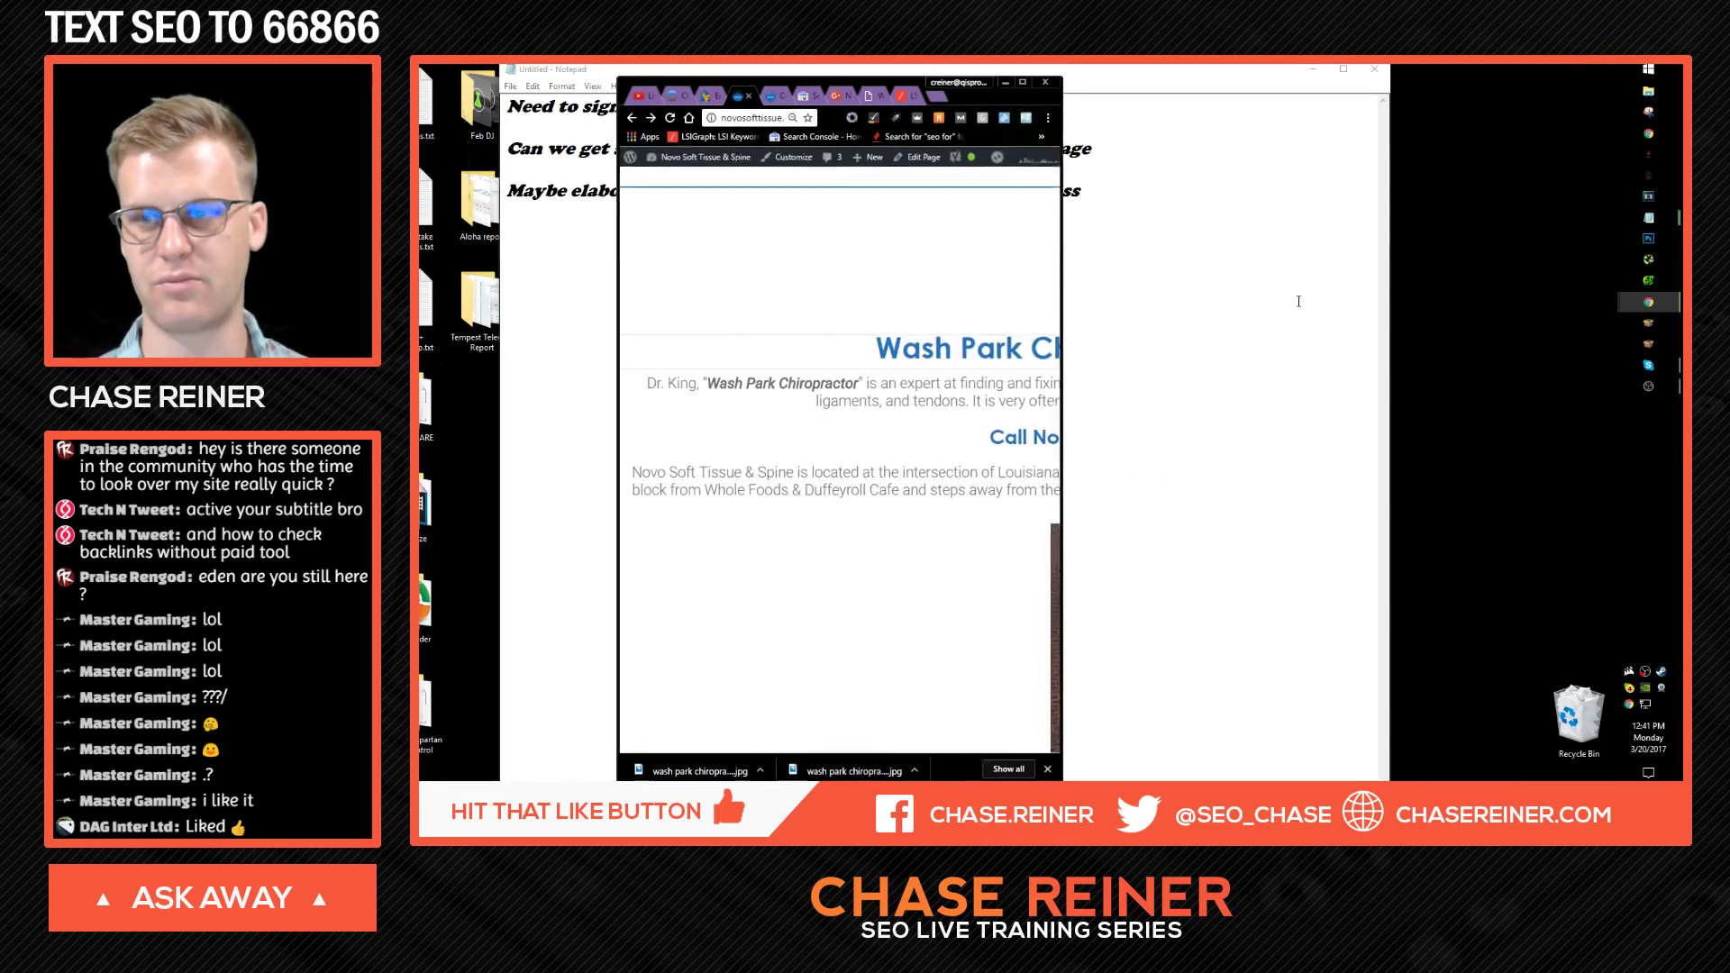
drag(1062, 288, 985, 132)
click(1024, 83)
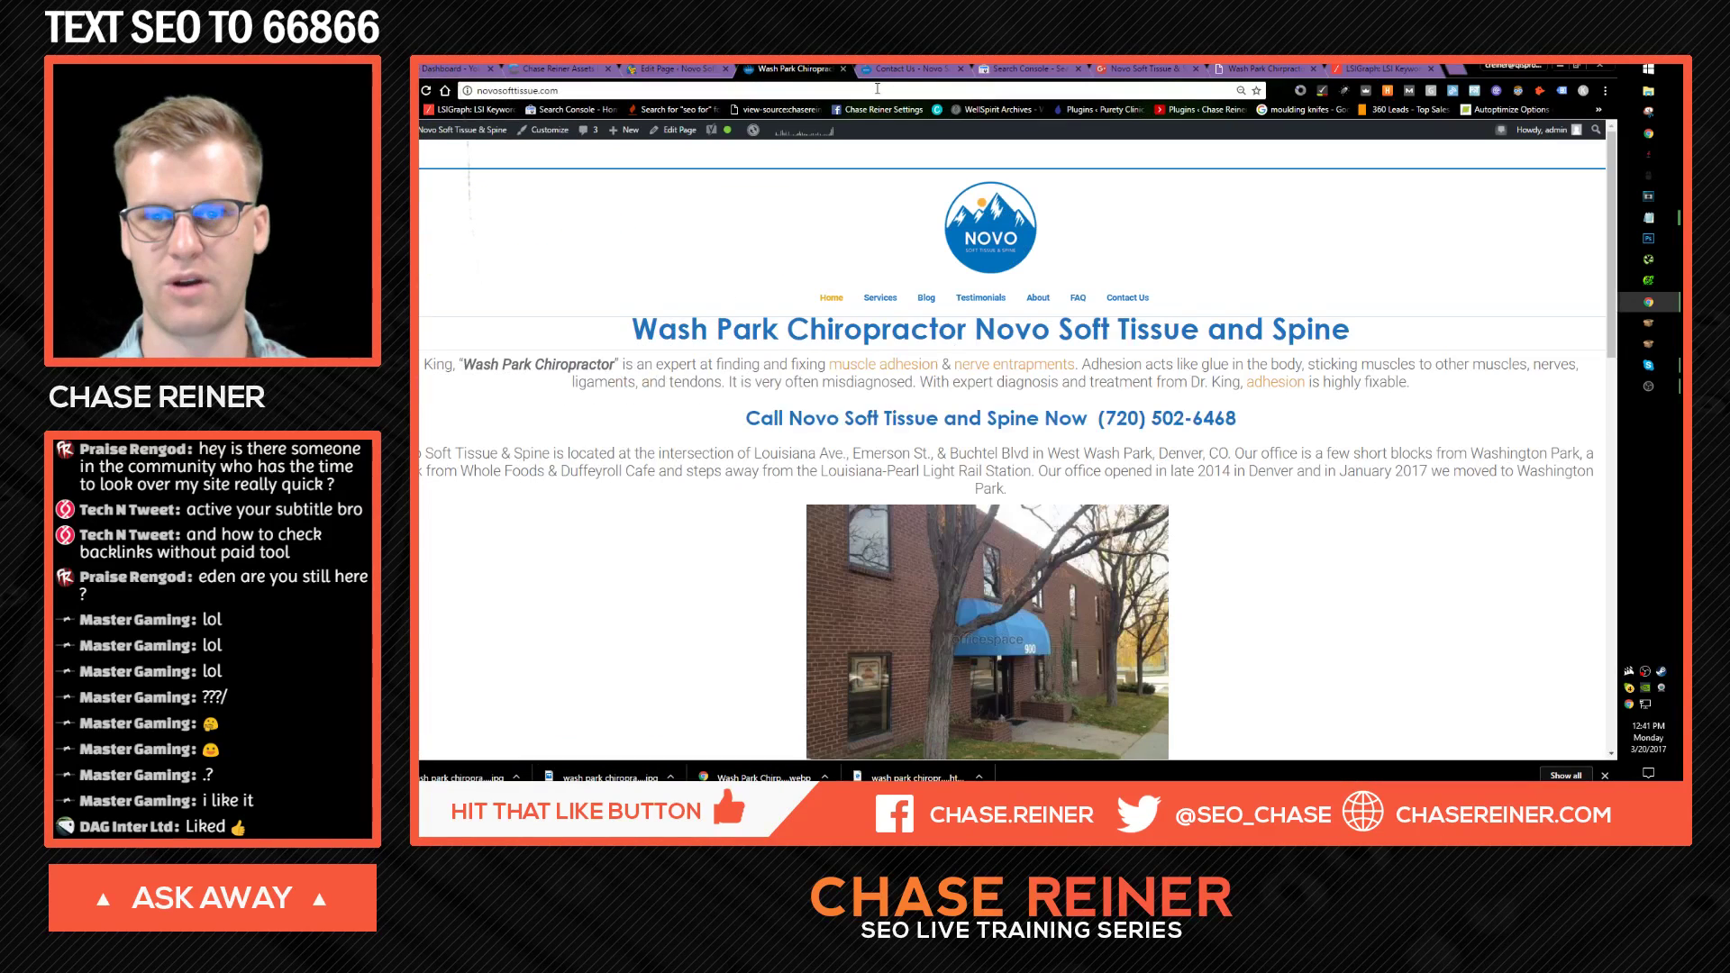